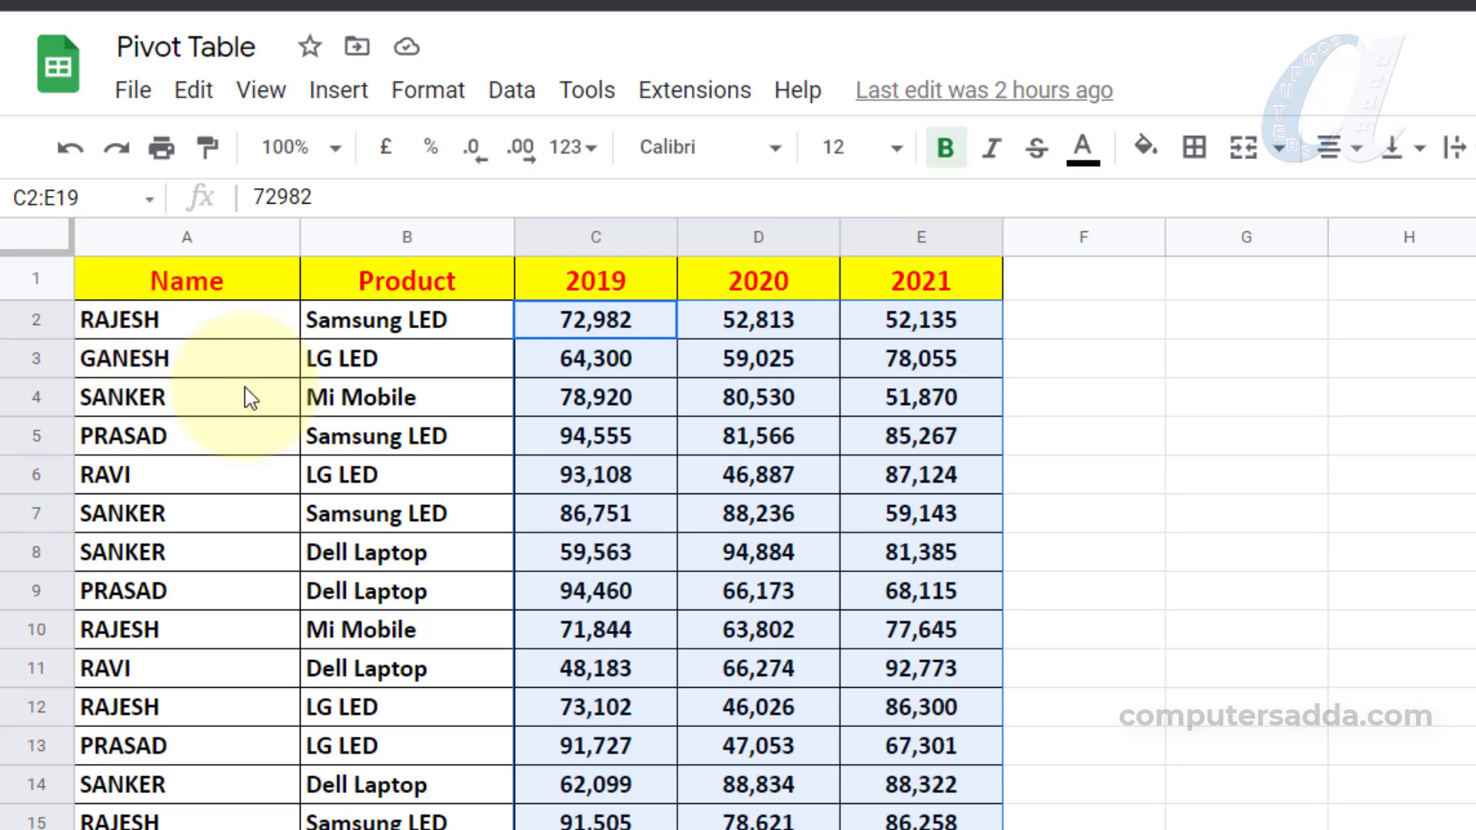
- Create a pivot table on a new sheet from Sheet2 range A1:E24, and set the sheet zoom to 150%
left_click_drag(154, 280, 653, 418)
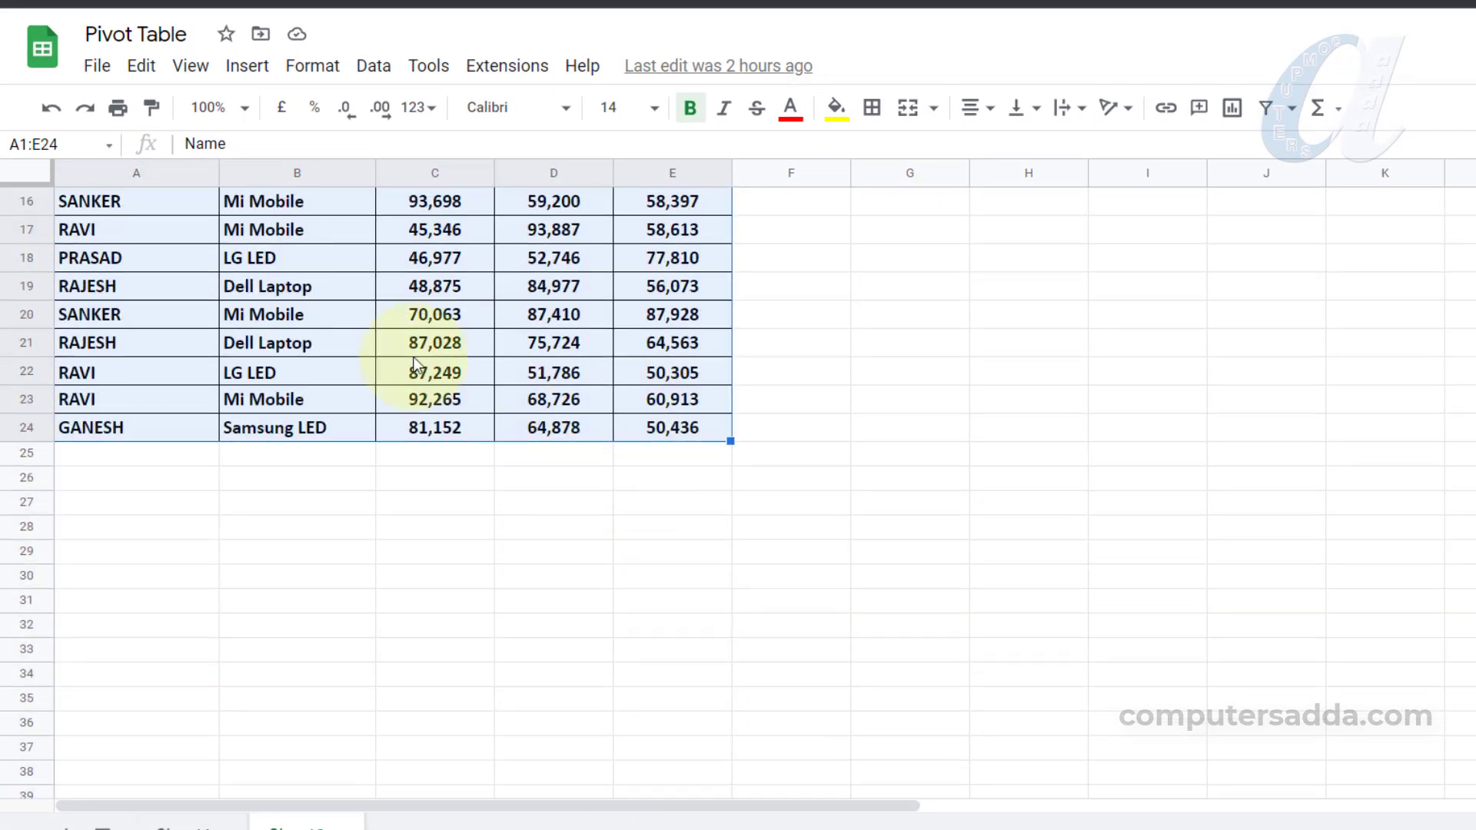
scroll(283, 214, "up", 5)
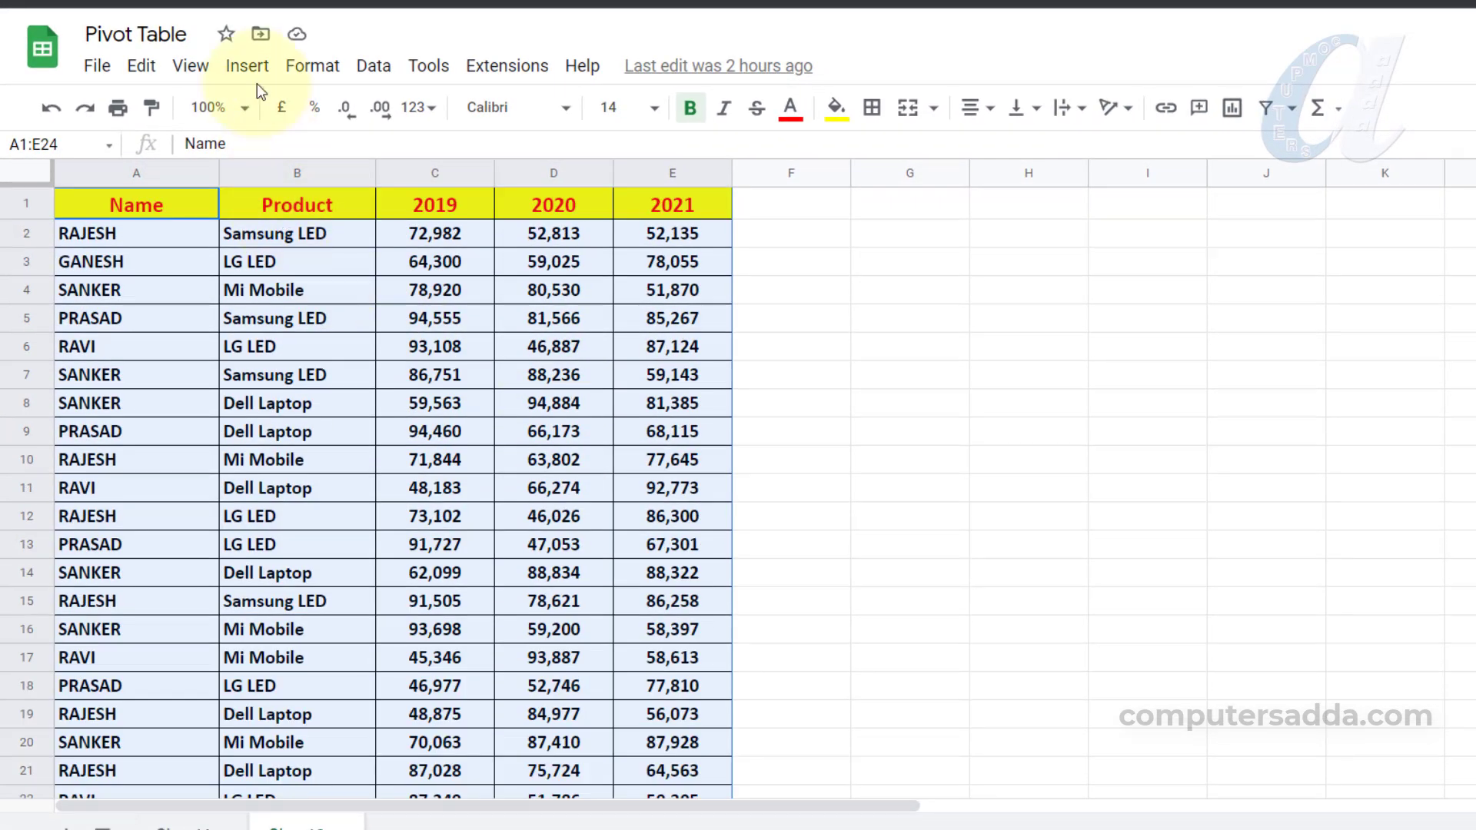
left_click(248, 66)
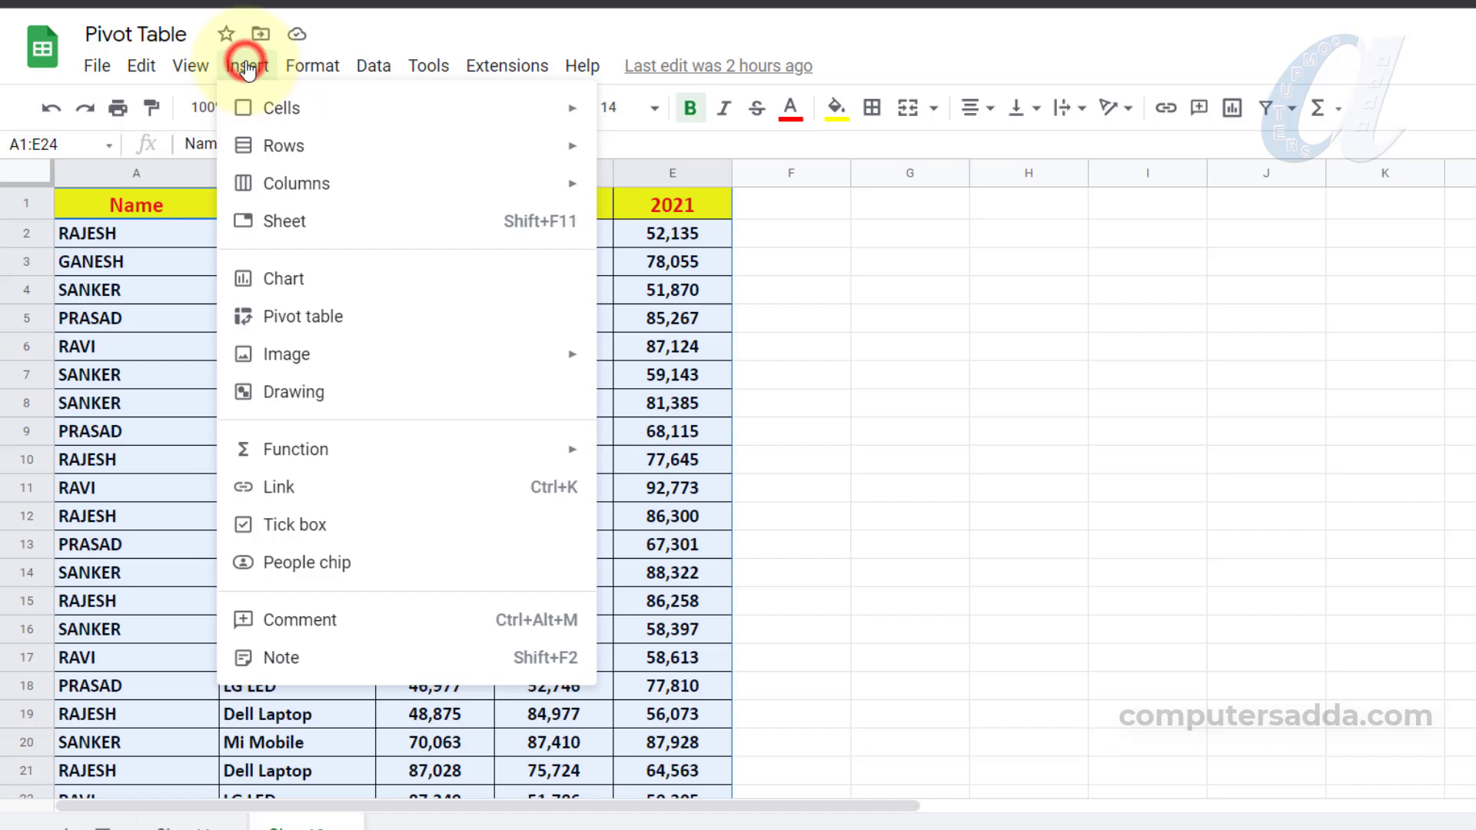
left_click(304, 319)
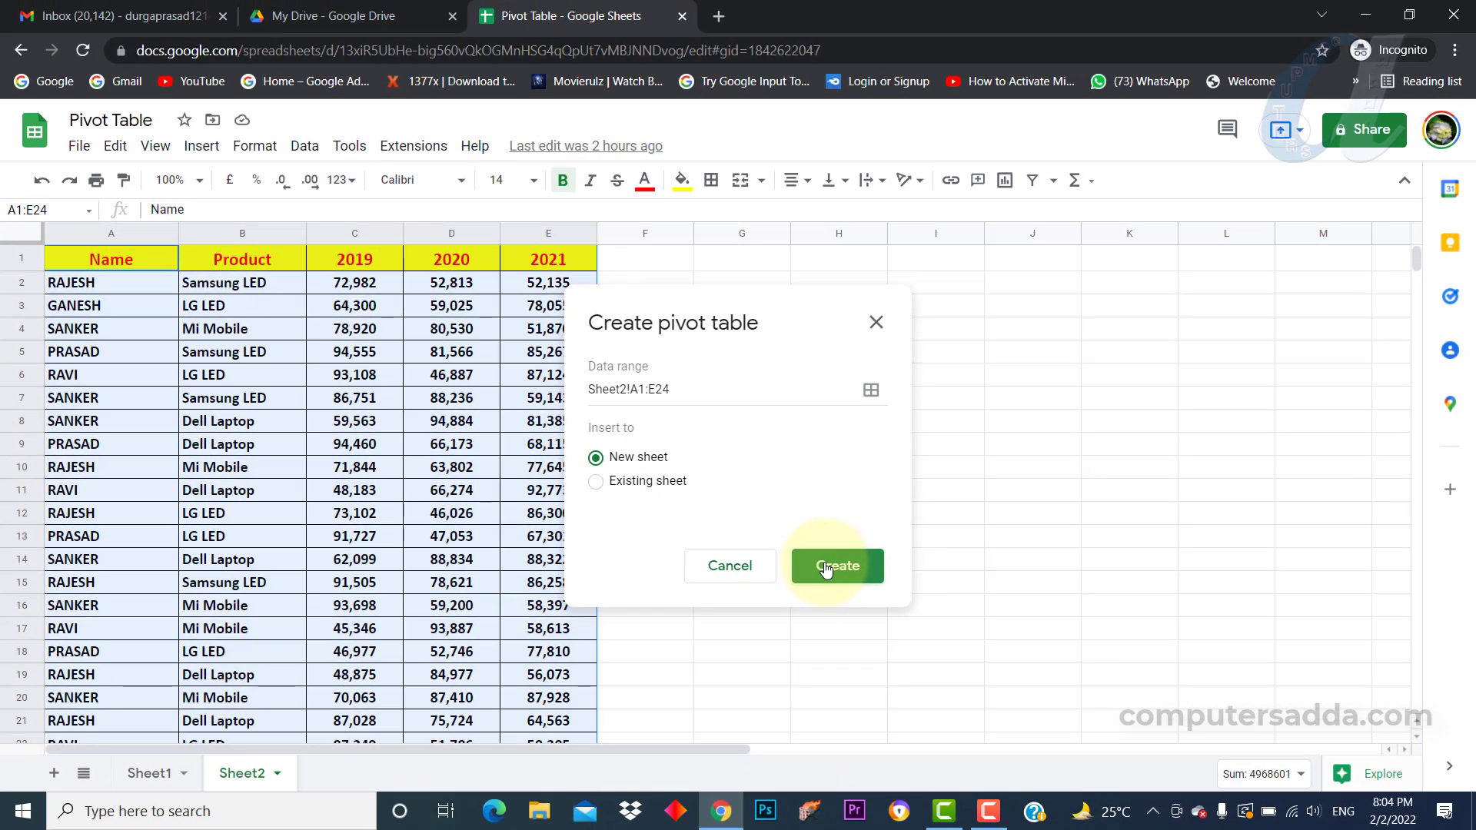
left_click(825, 569)
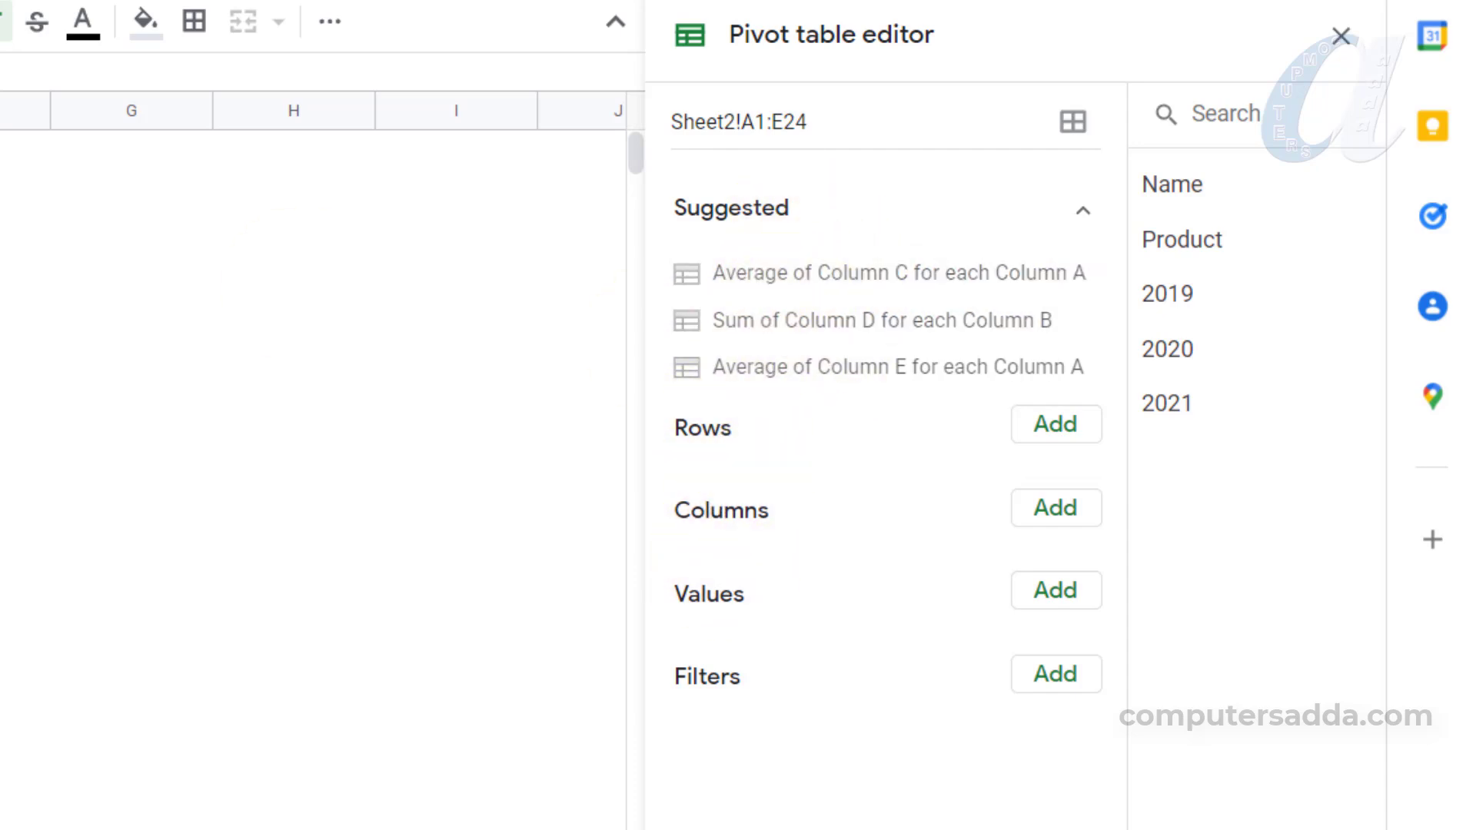
left_click(224, 103)
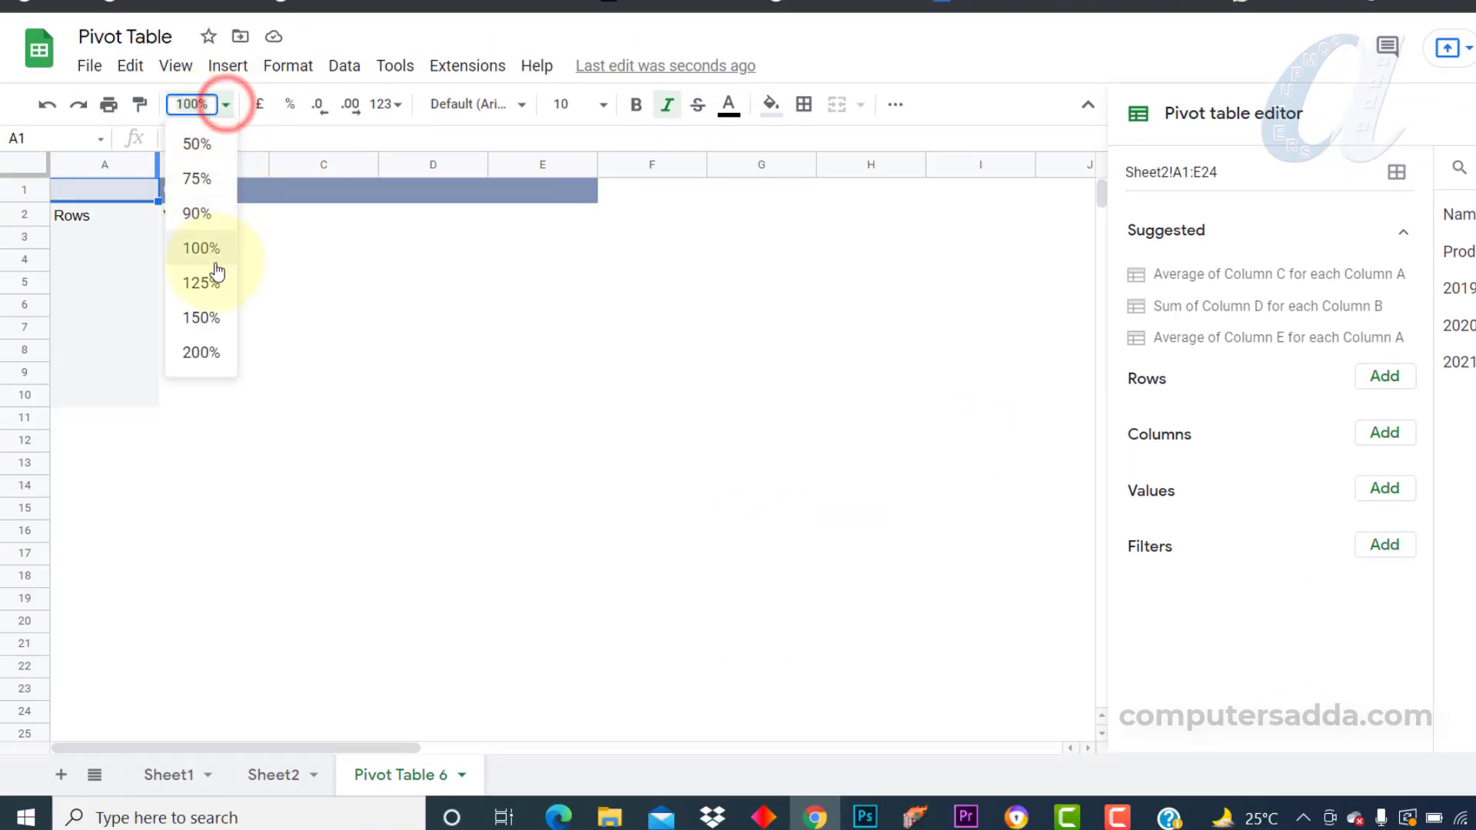
left_click(206, 318)
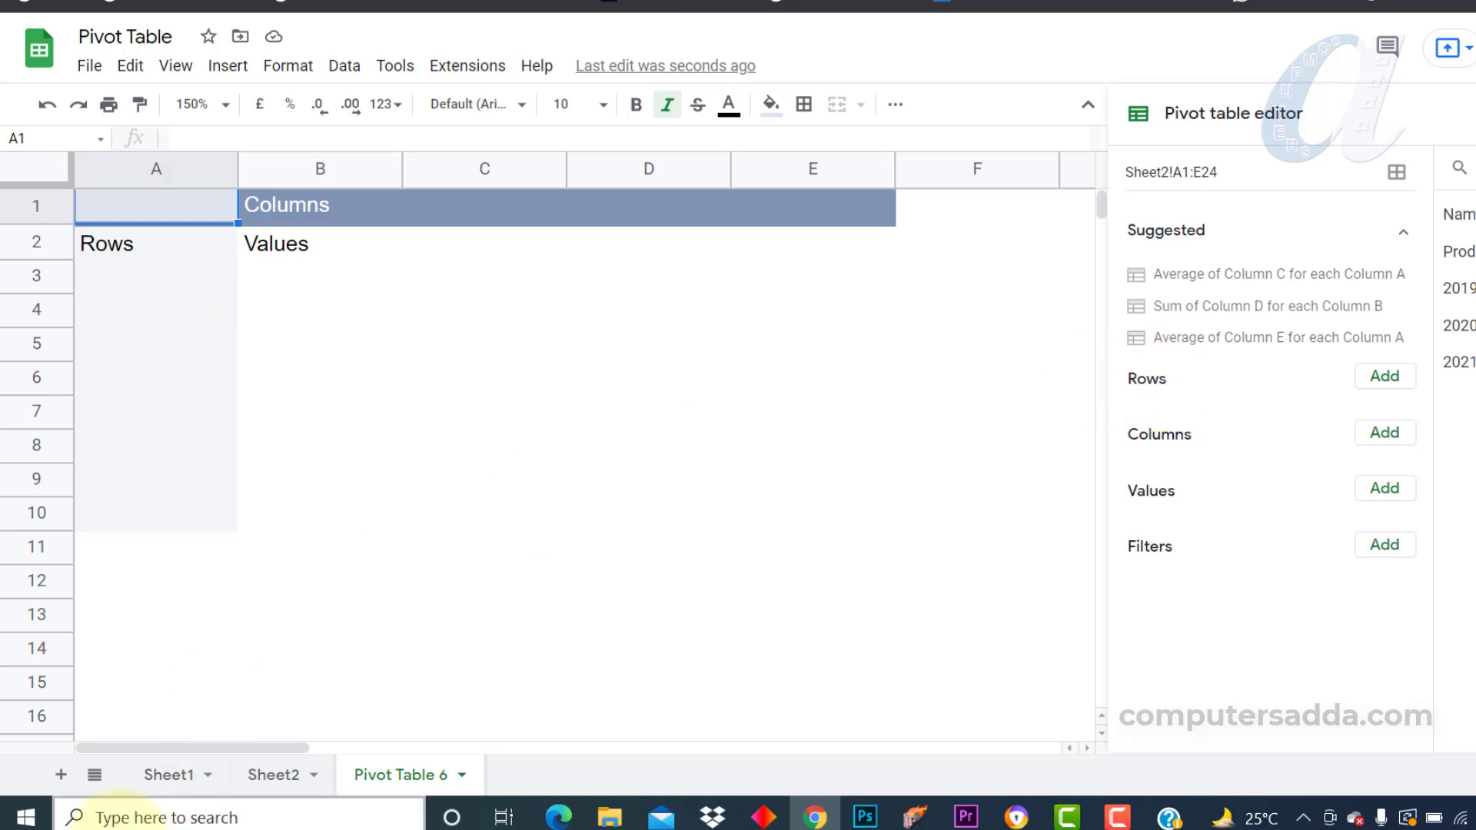
- Compare the source data in Sheet2 with the empty pivot layout's rows, columns and values areas on Pivot Table 6
left_click(284, 774)
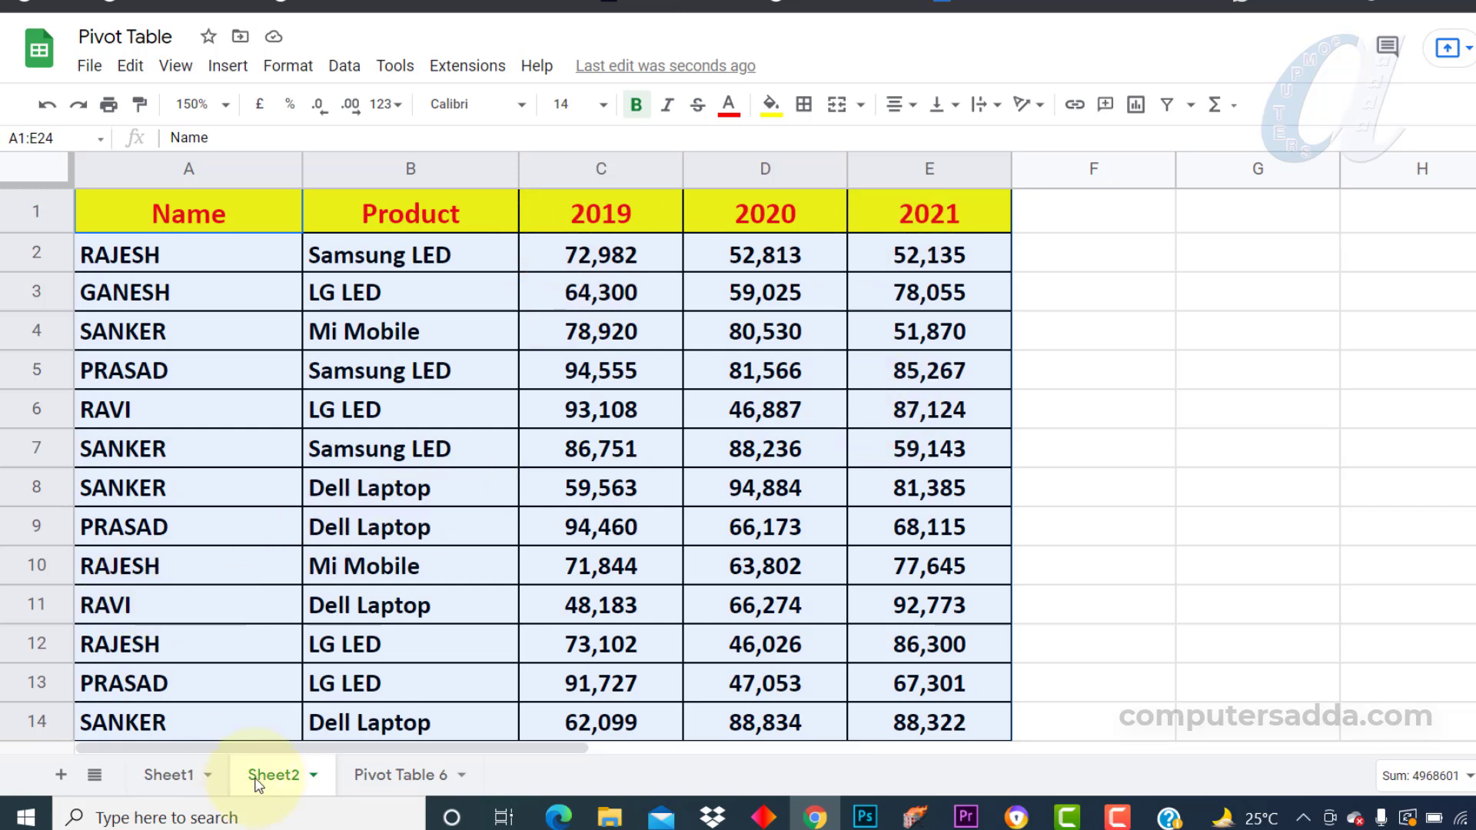
left_click(414, 777)
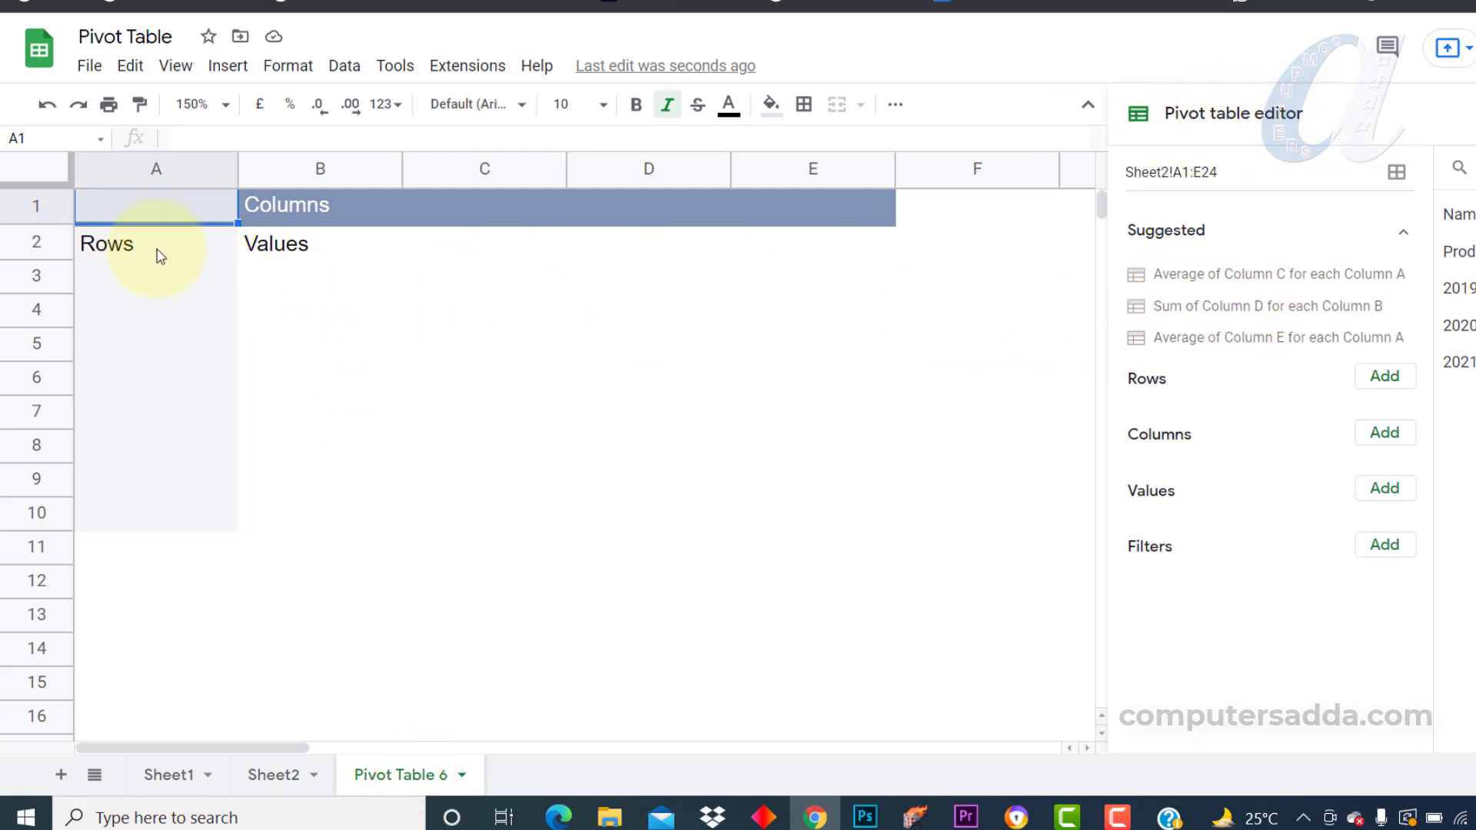
left_click(130, 244)
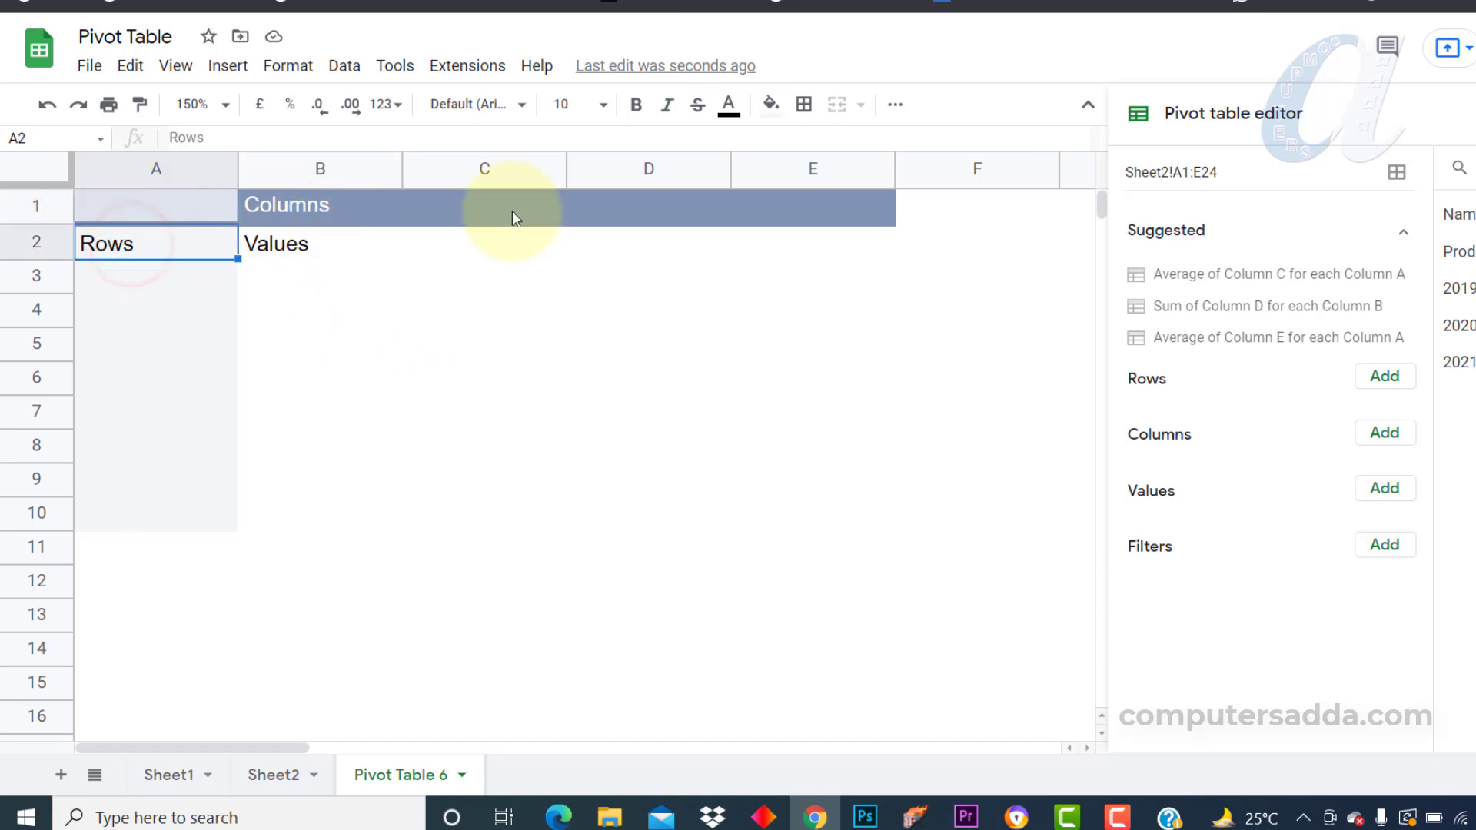
left_click(432, 678)
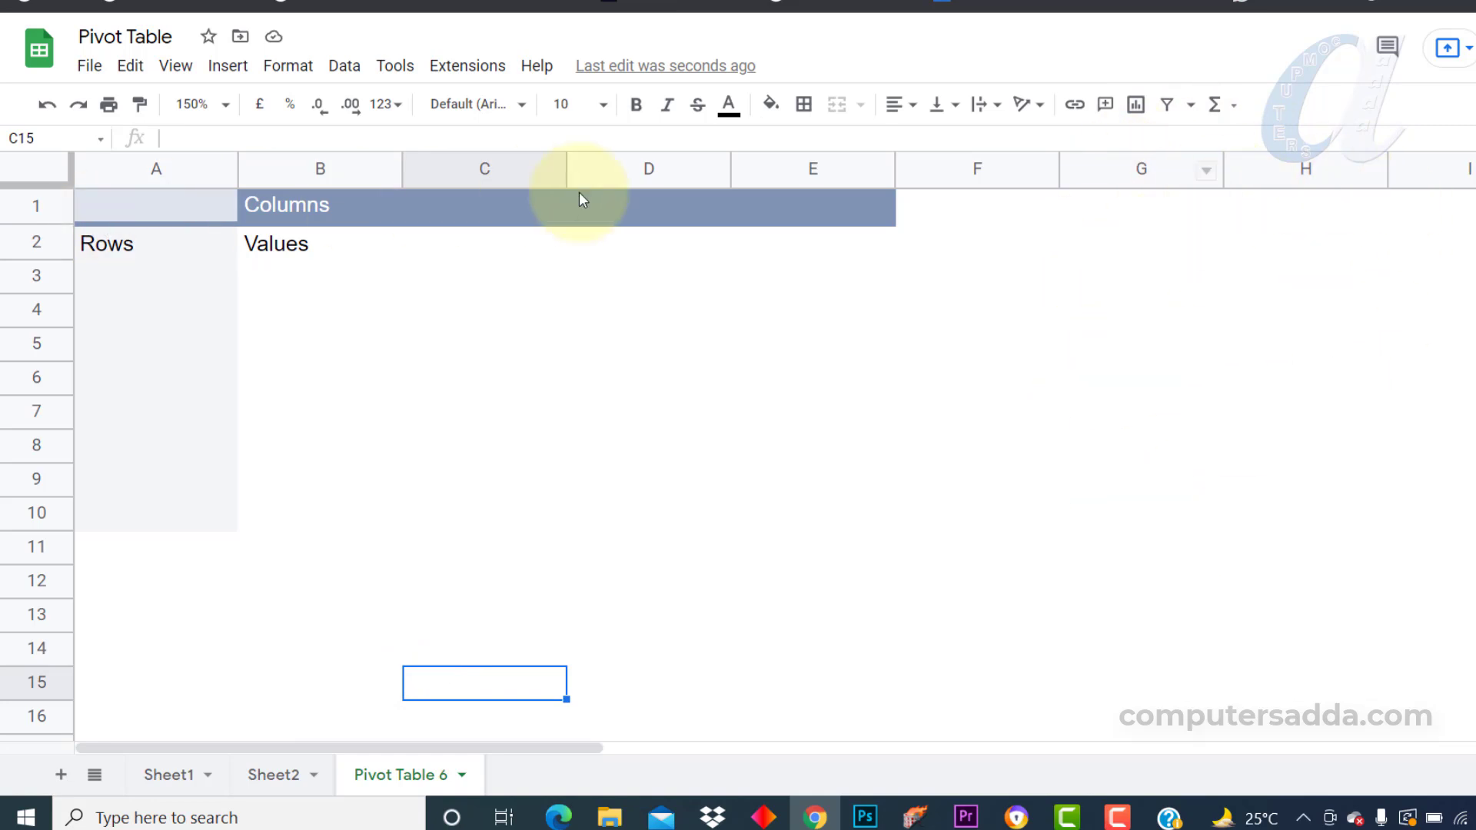
left_click(140, 286)
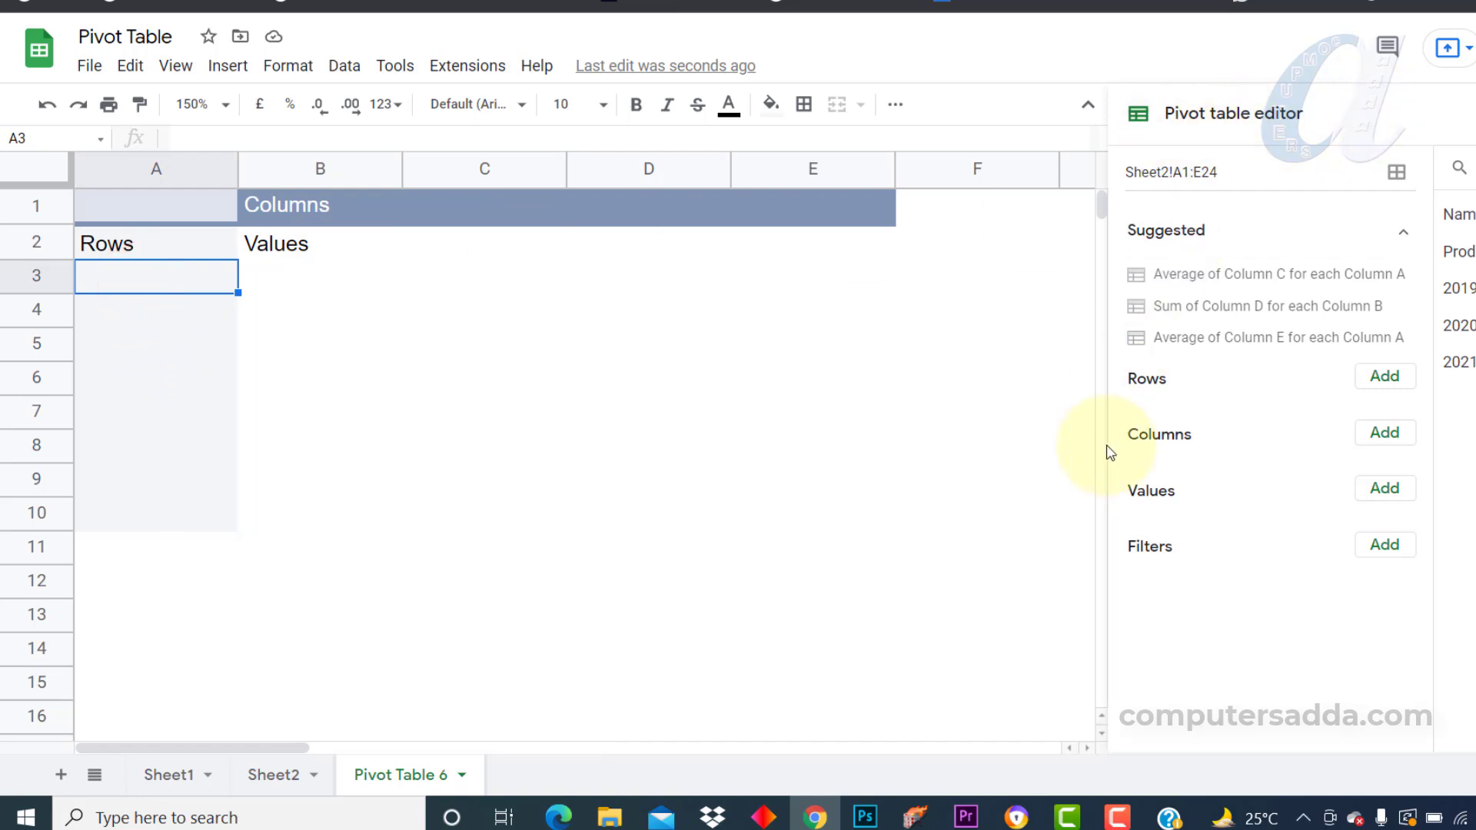
left_click(281, 774)
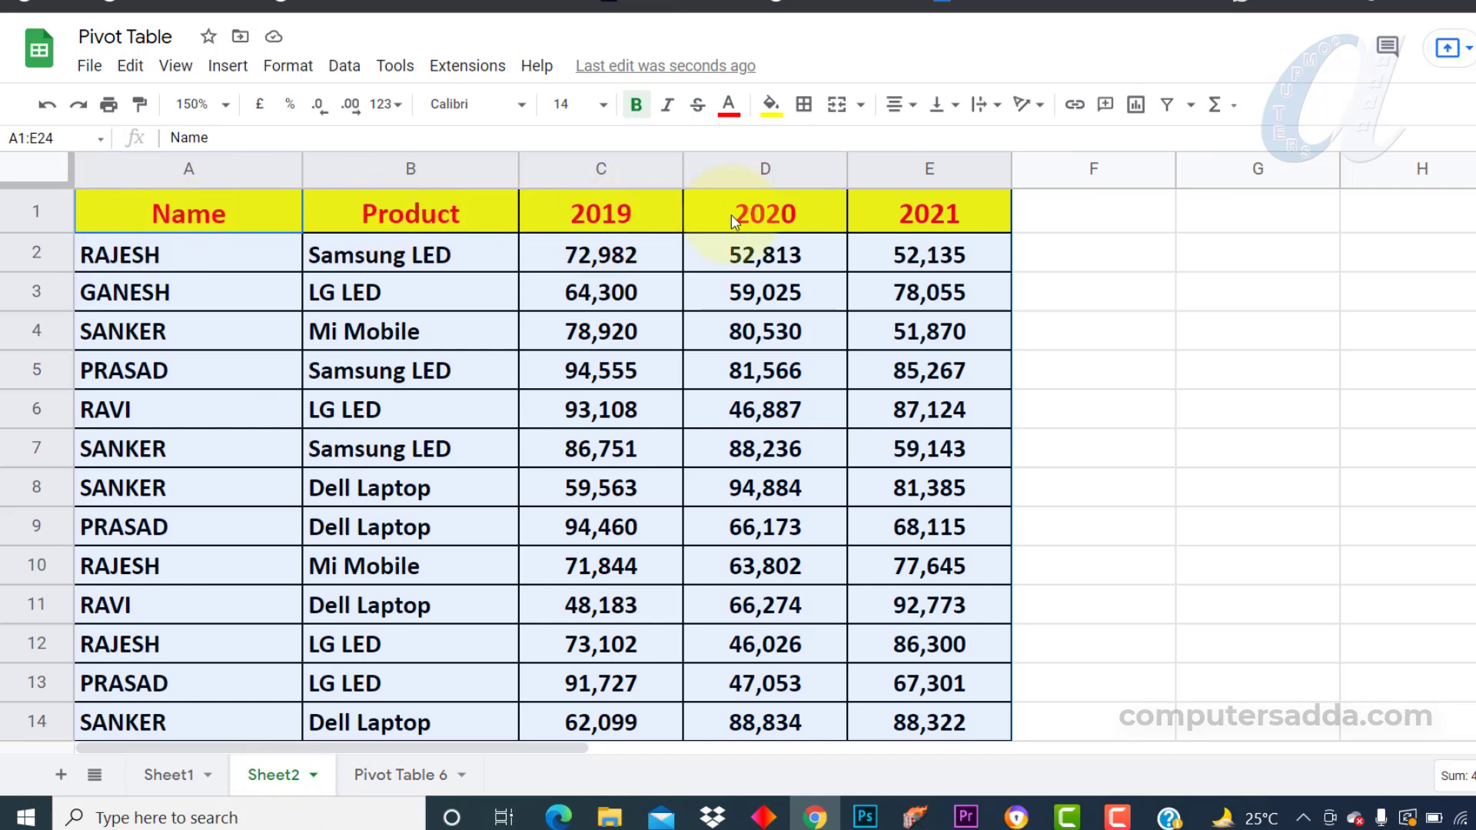
left_click(389, 775)
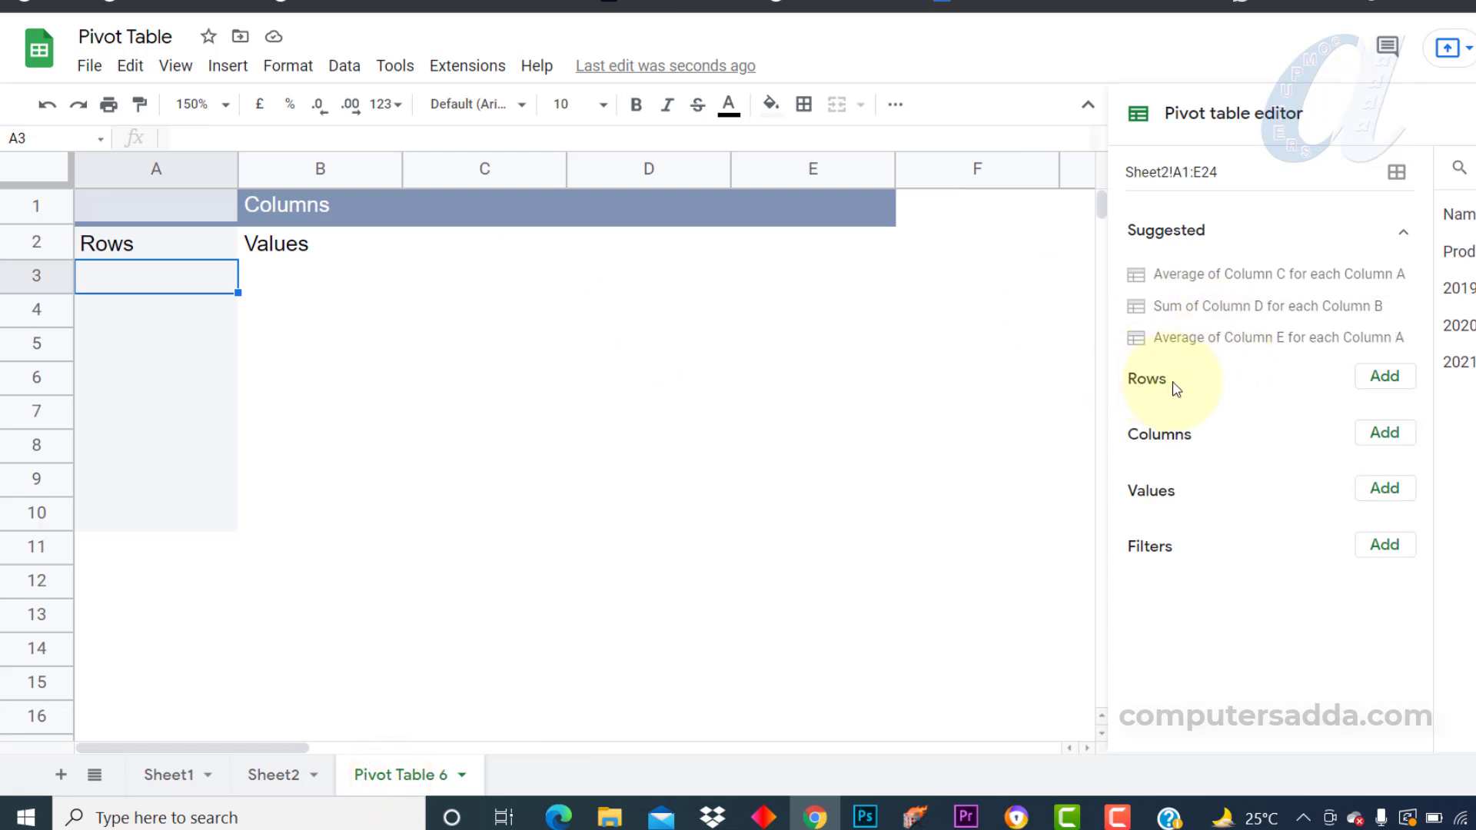
- Add the Name field to the pivot table's rows, sorted by Name in ascending order
left_click(1378, 384)
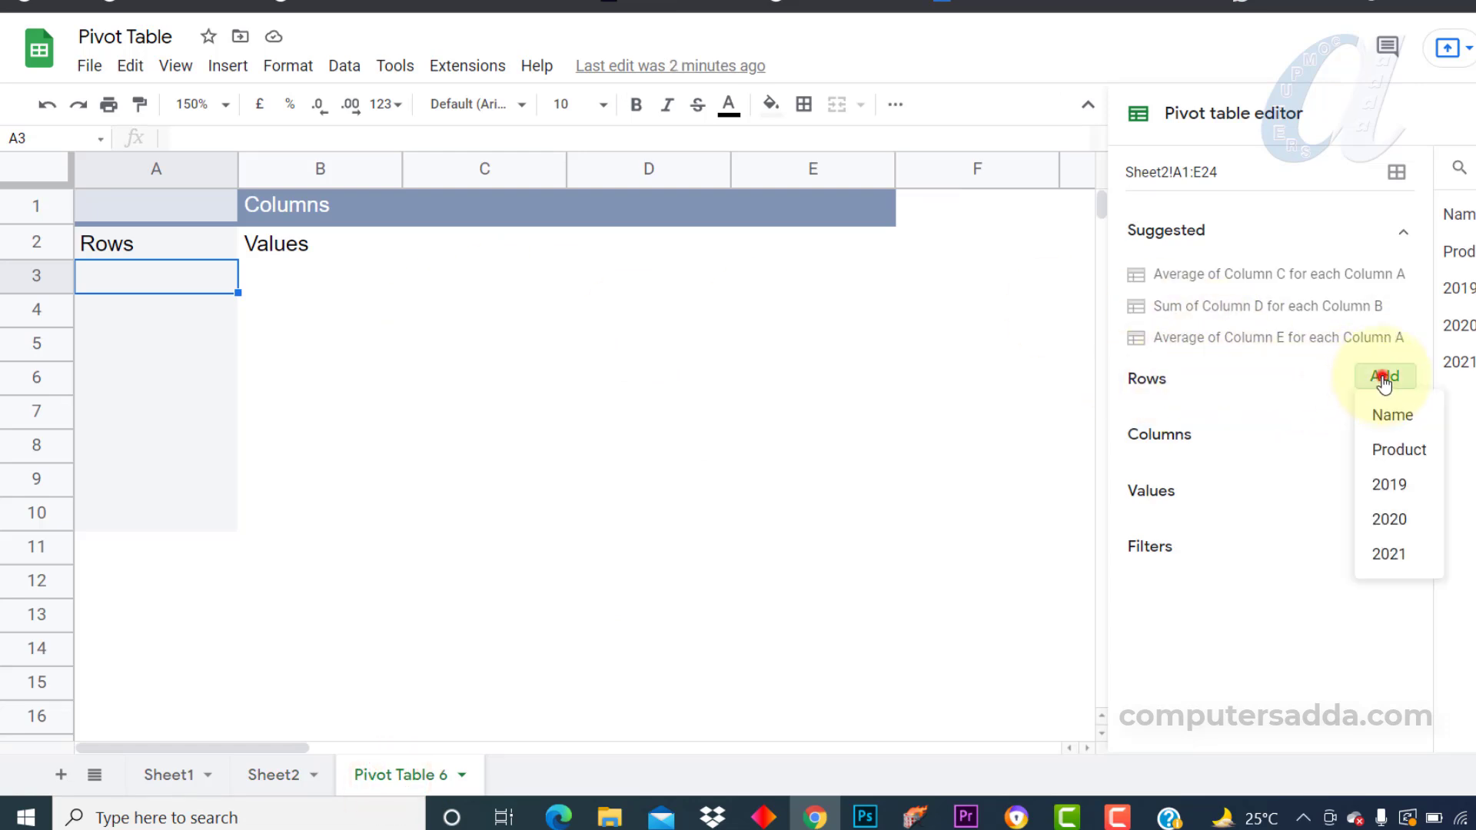
left_click(1418, 419)
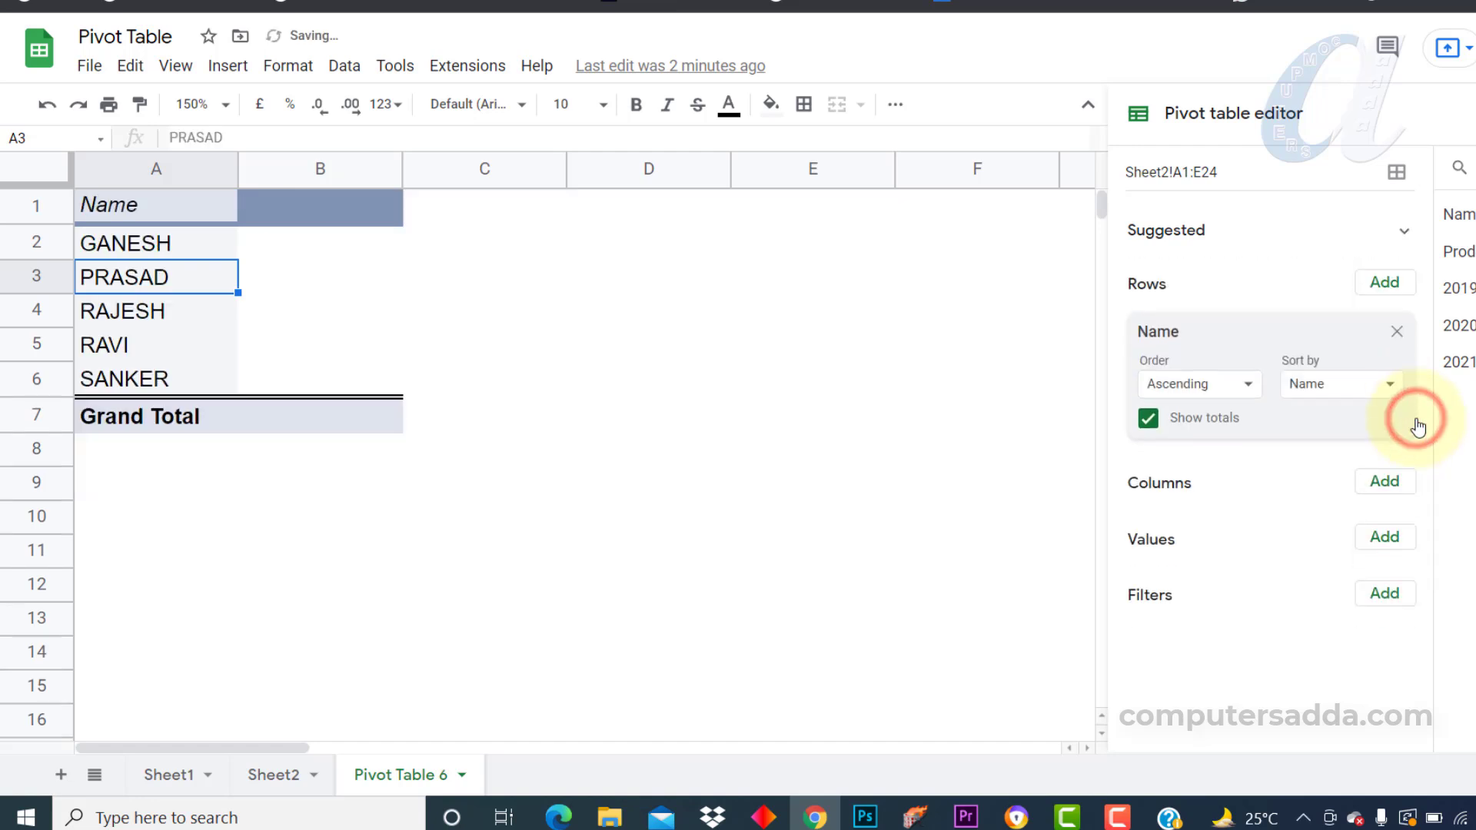
left_click(1227, 389)
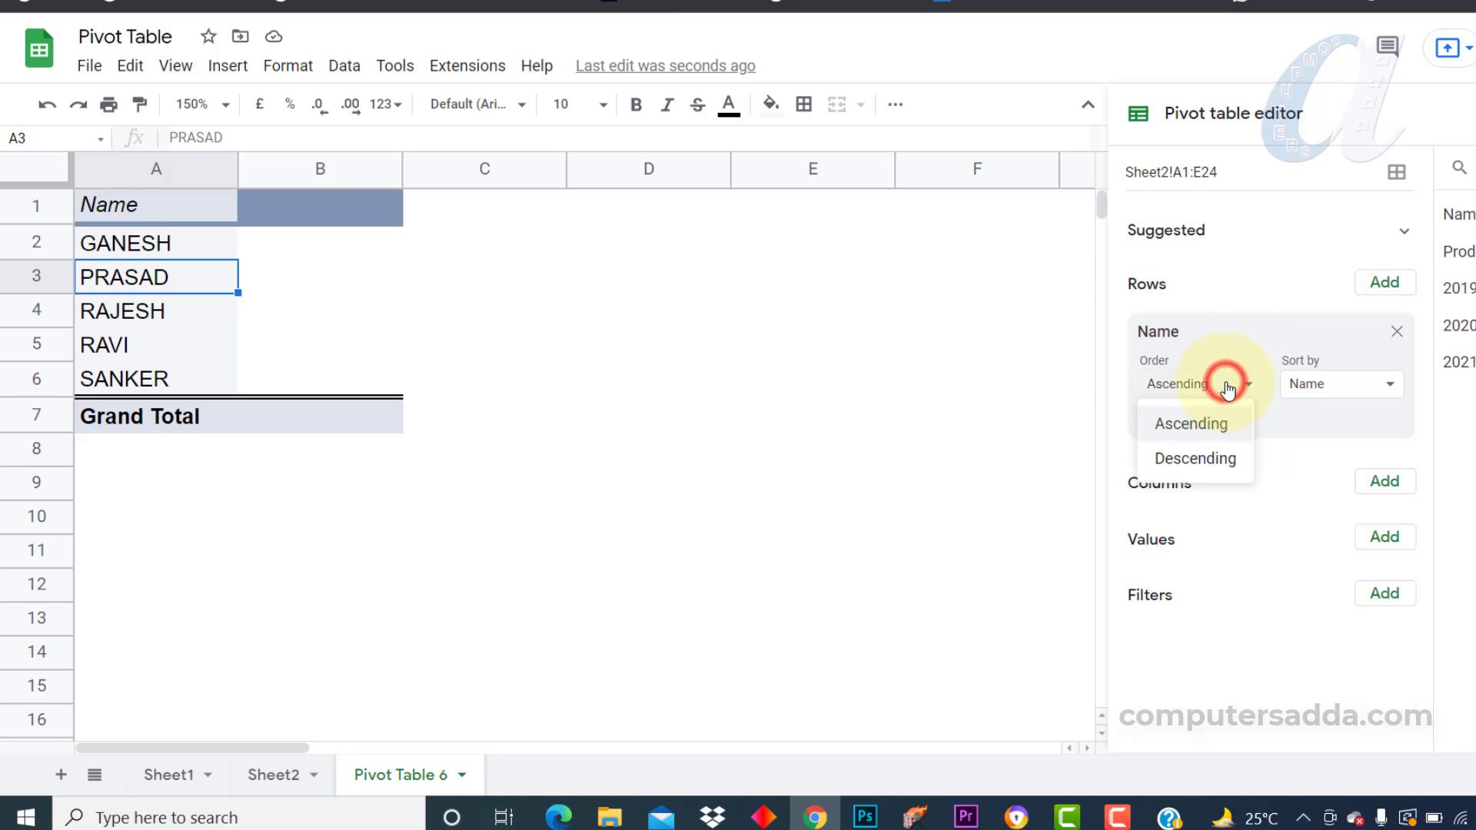
left_click(1197, 424)
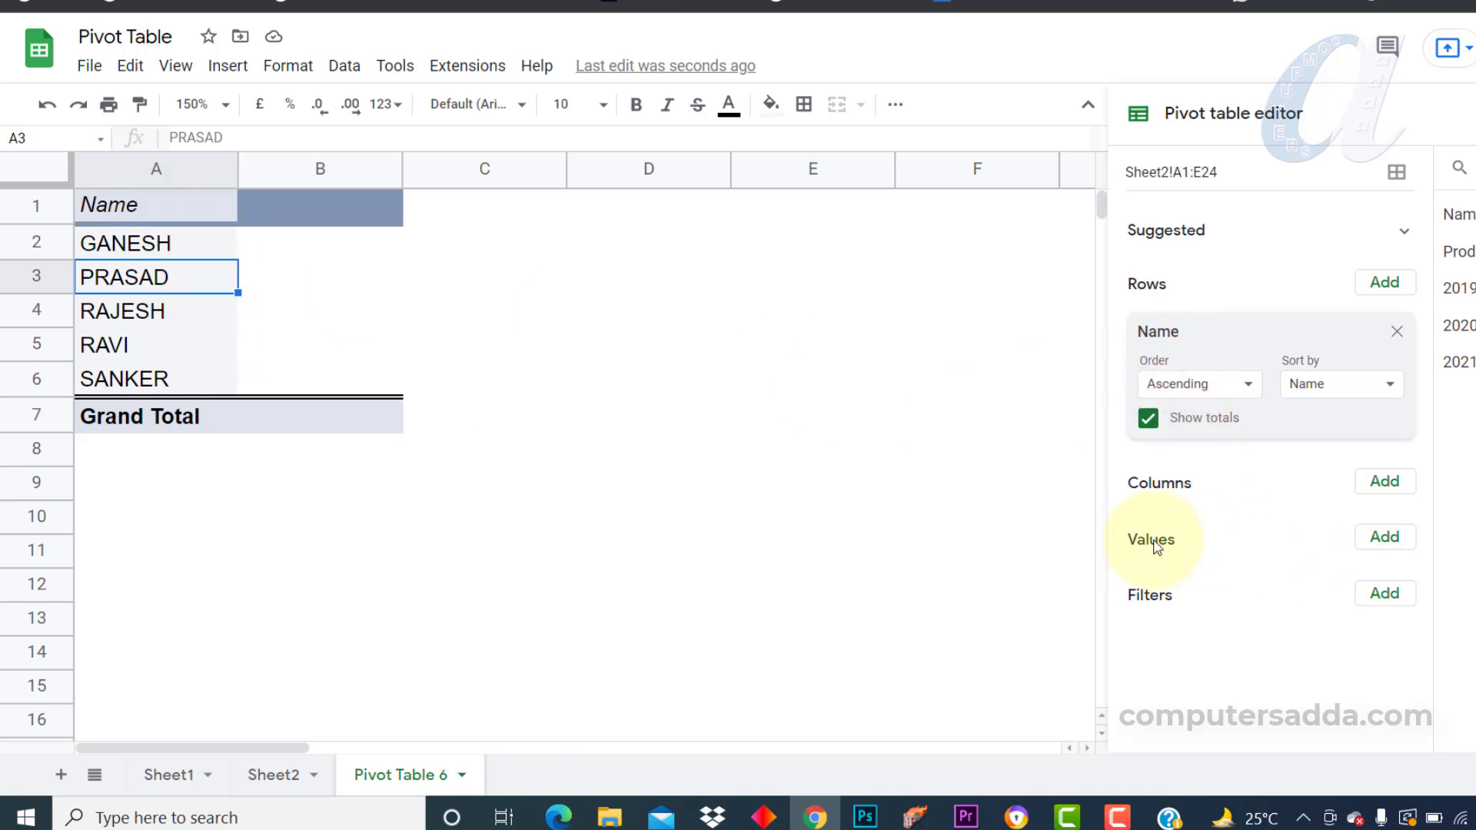
- Add the 2020 field to the pivot values, and turn the Name row totals off and back on
left_click(1385, 537)
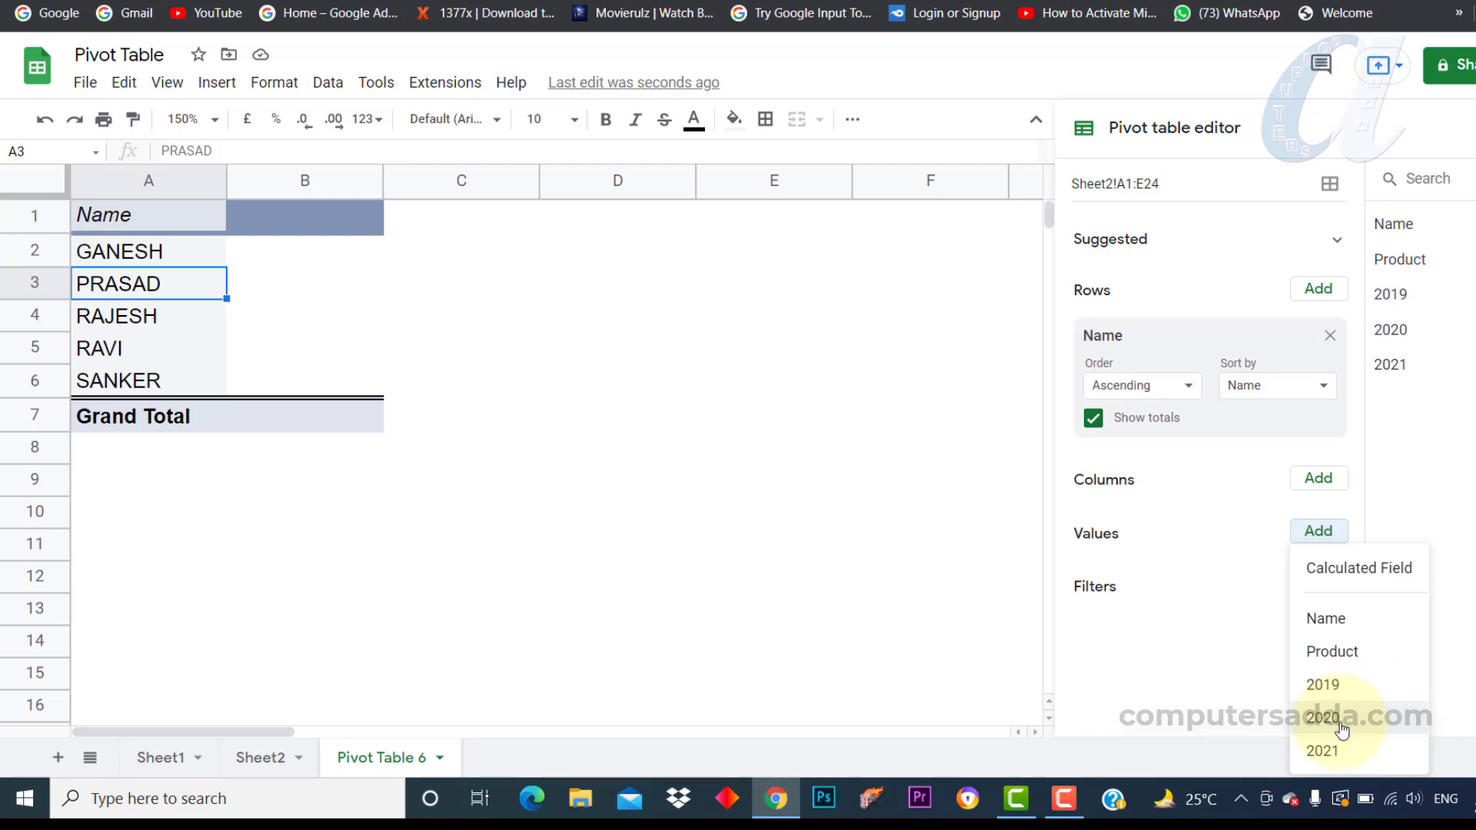
left_click(1342, 723)
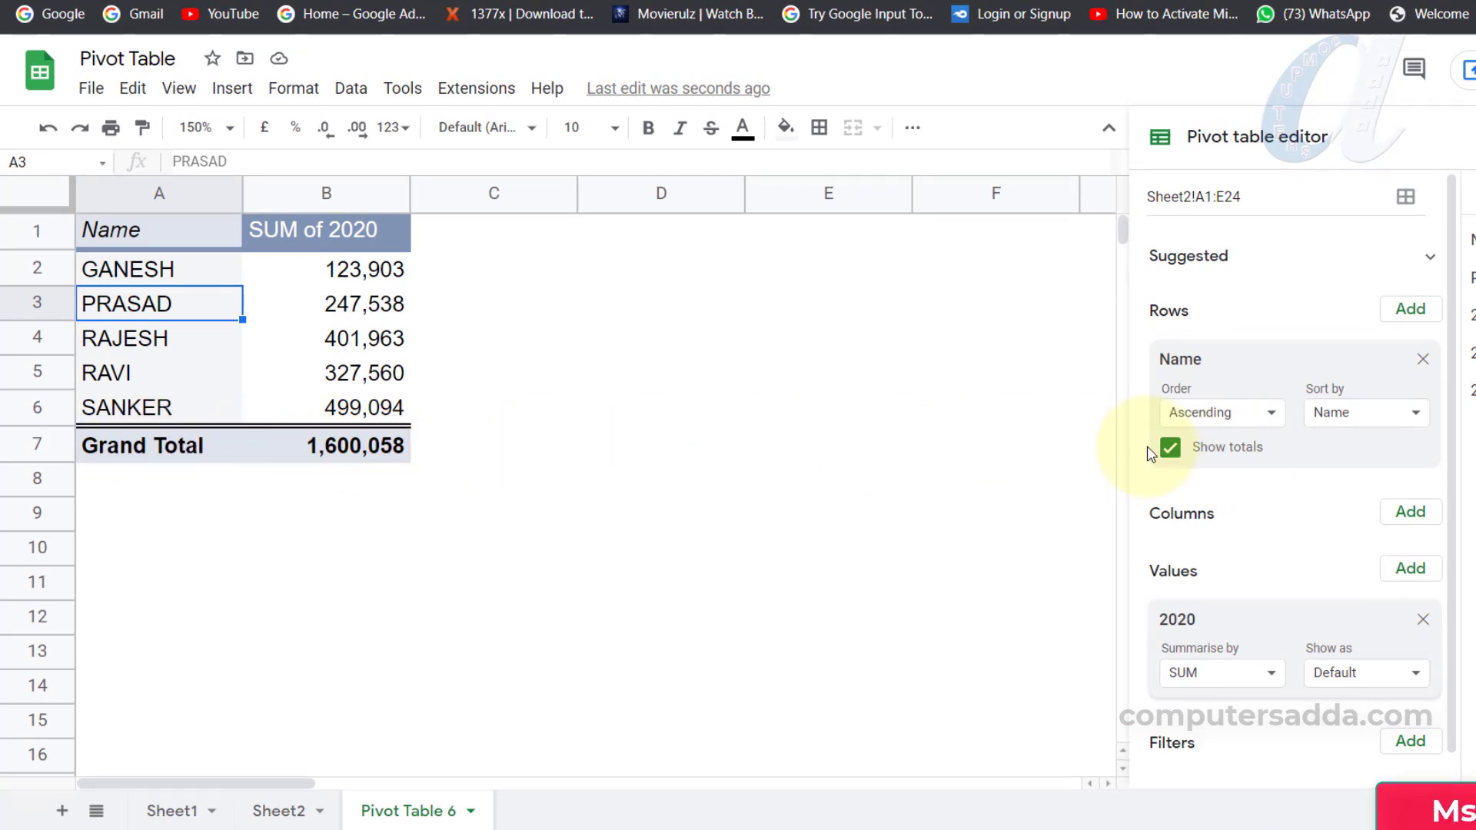
left_click(1171, 450)
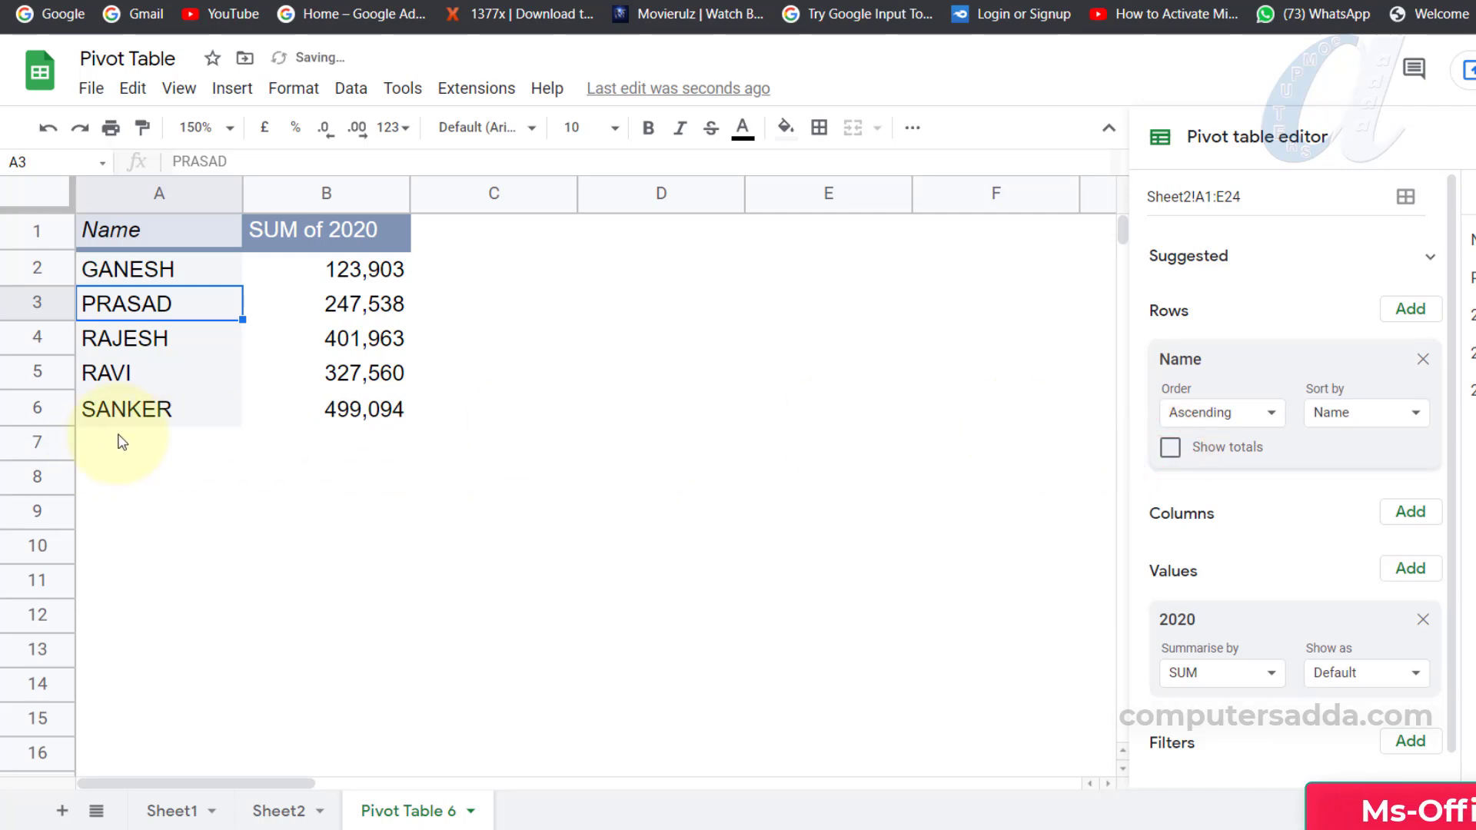
left_click(1170, 449)
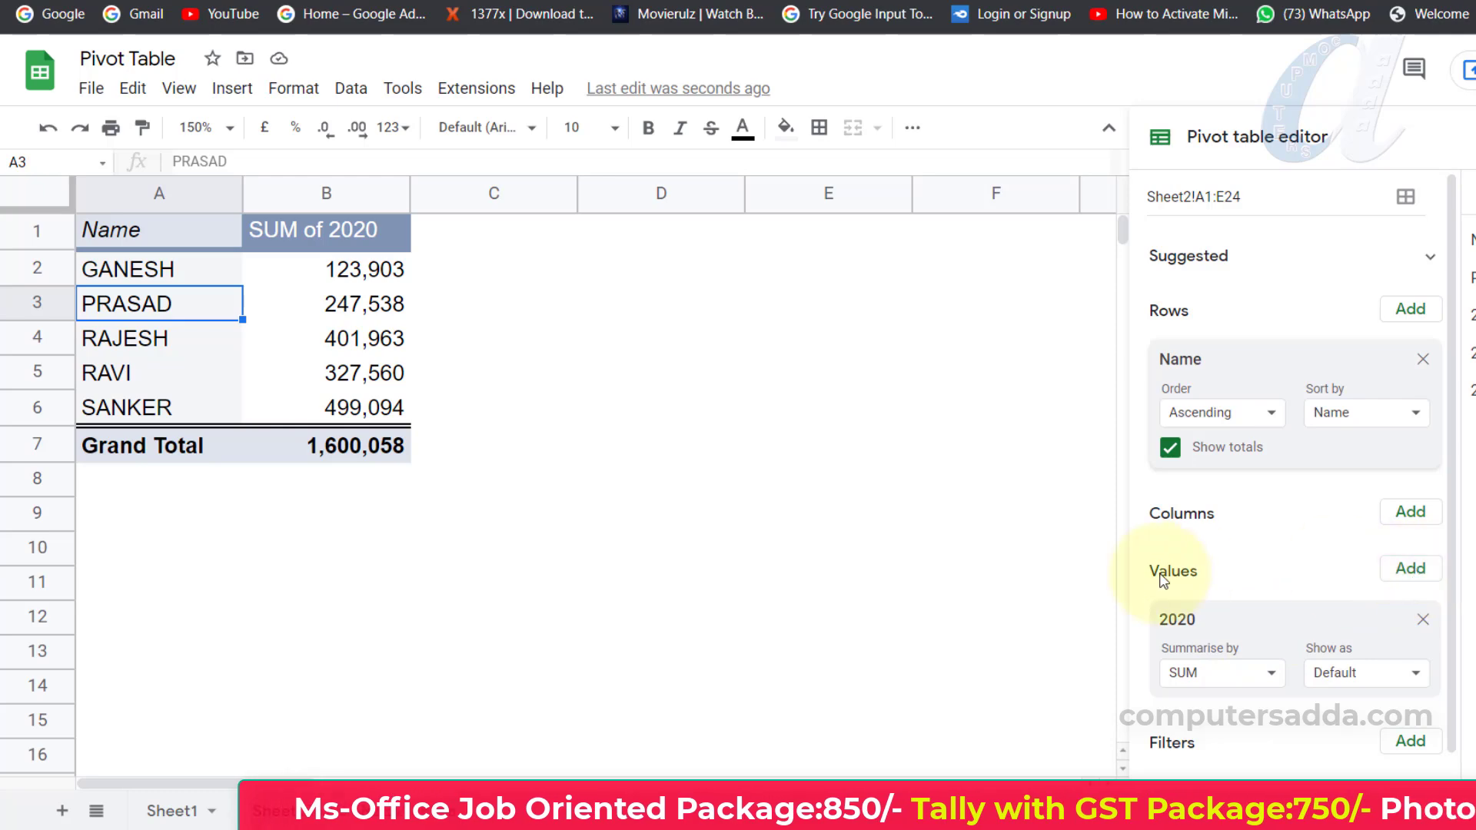
- Add the 2021 field to the pivot values and remove the 2020 field
left_click(1412, 570)
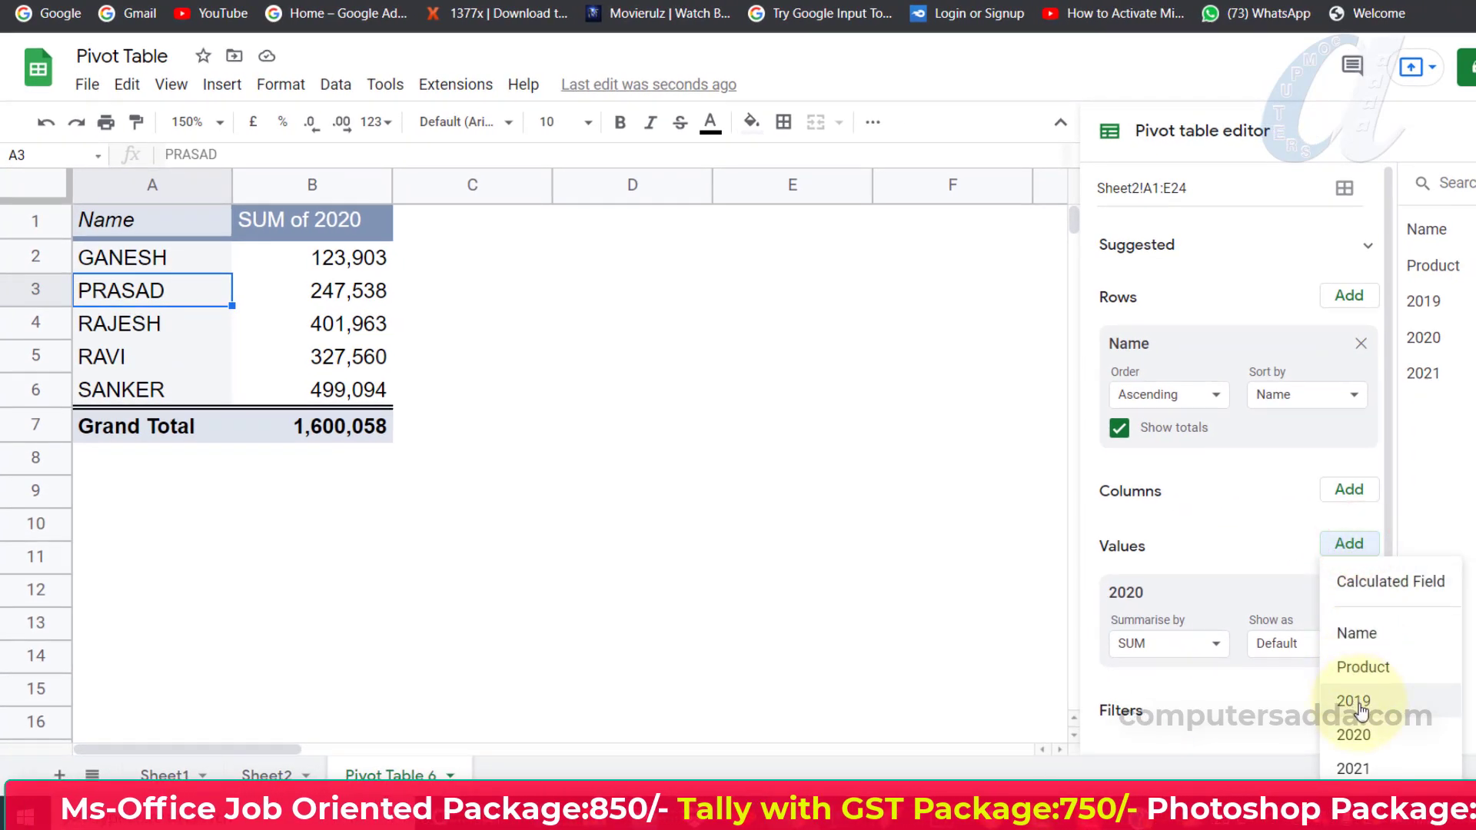
left_click(1355, 768)
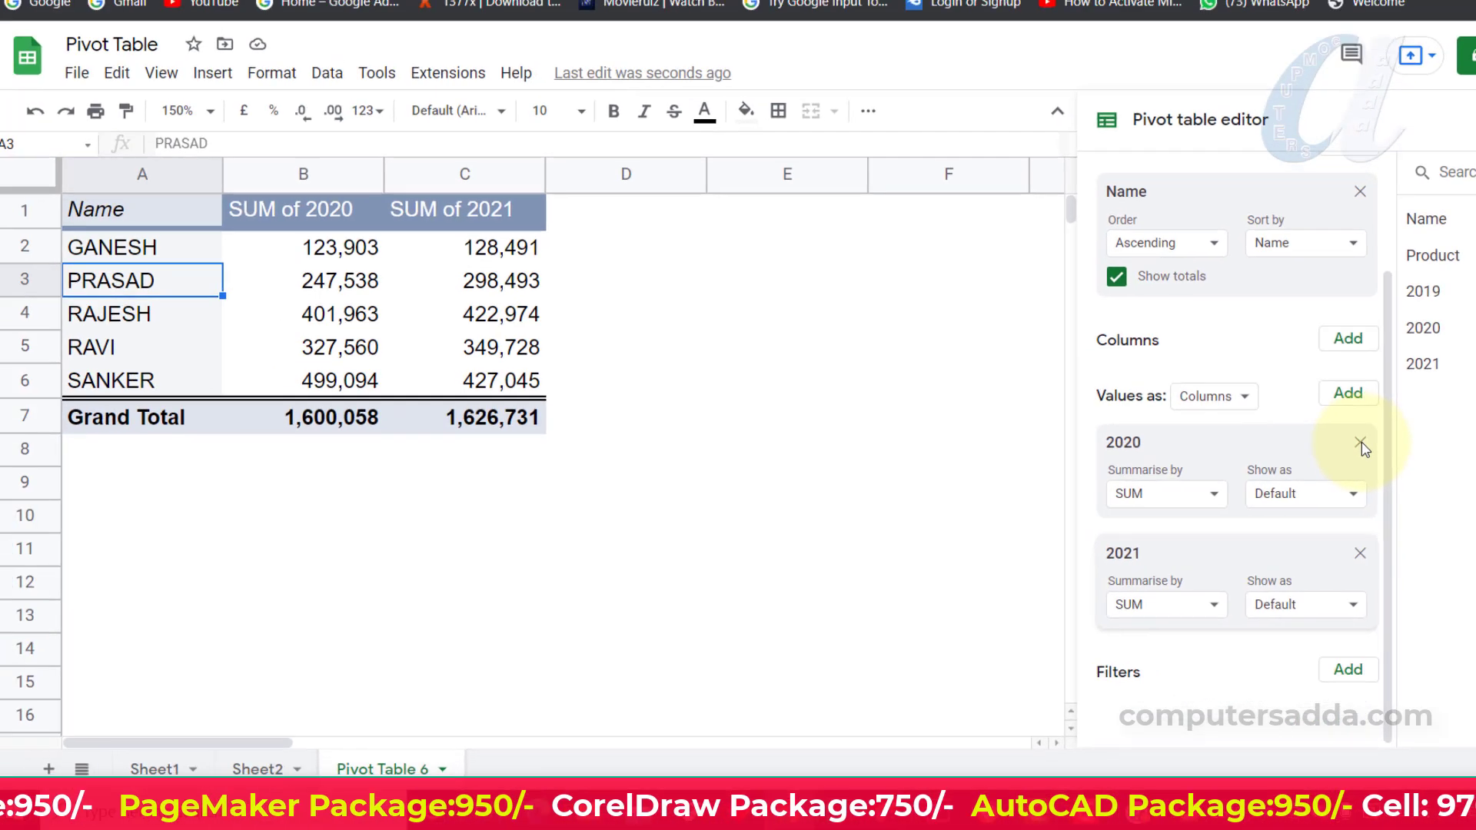
left_click(1264, 388)
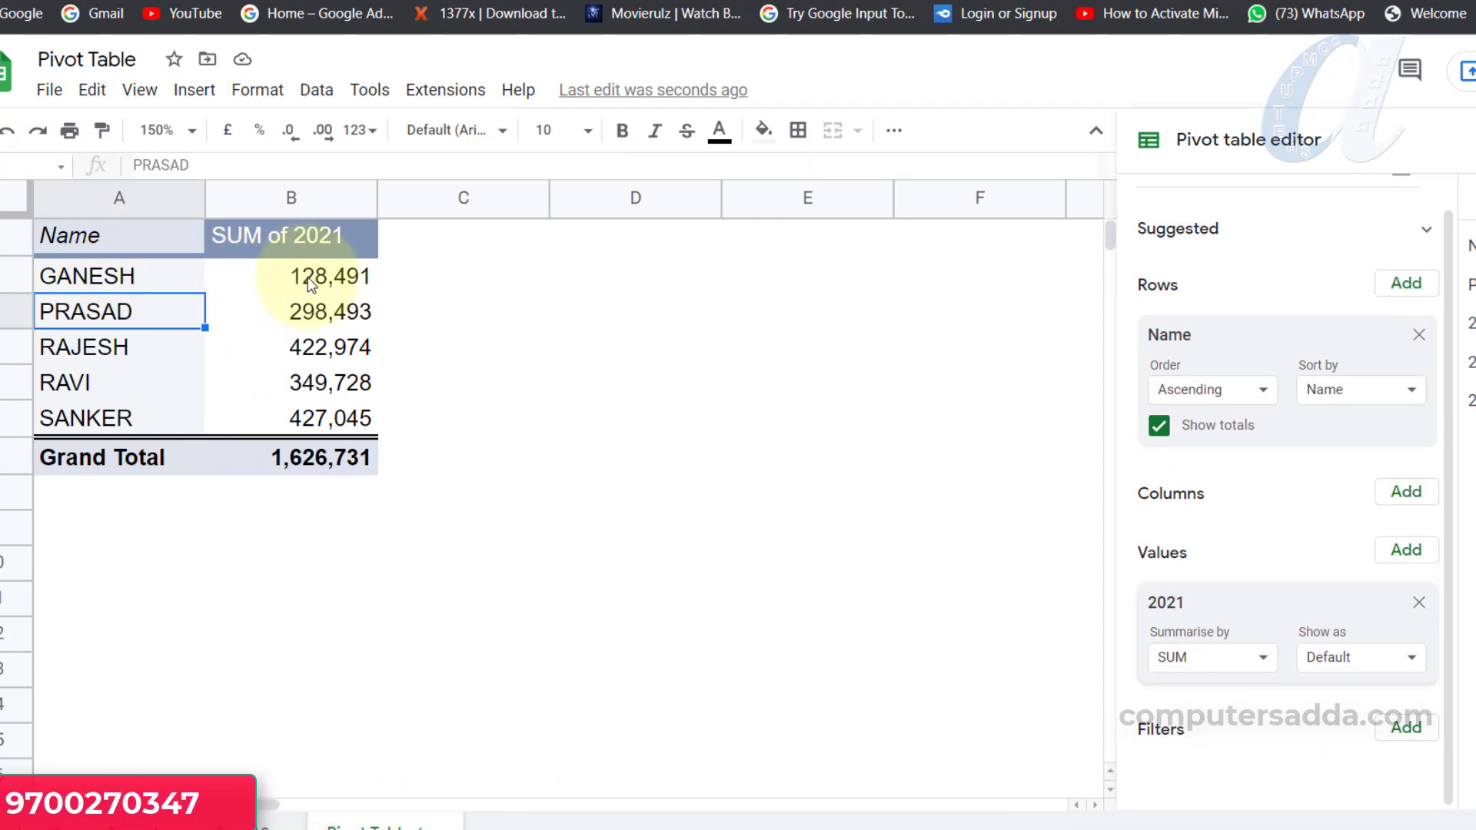
- Try summarising the 2021 pivot values by MAX and by MIN
left_click(1225, 660)
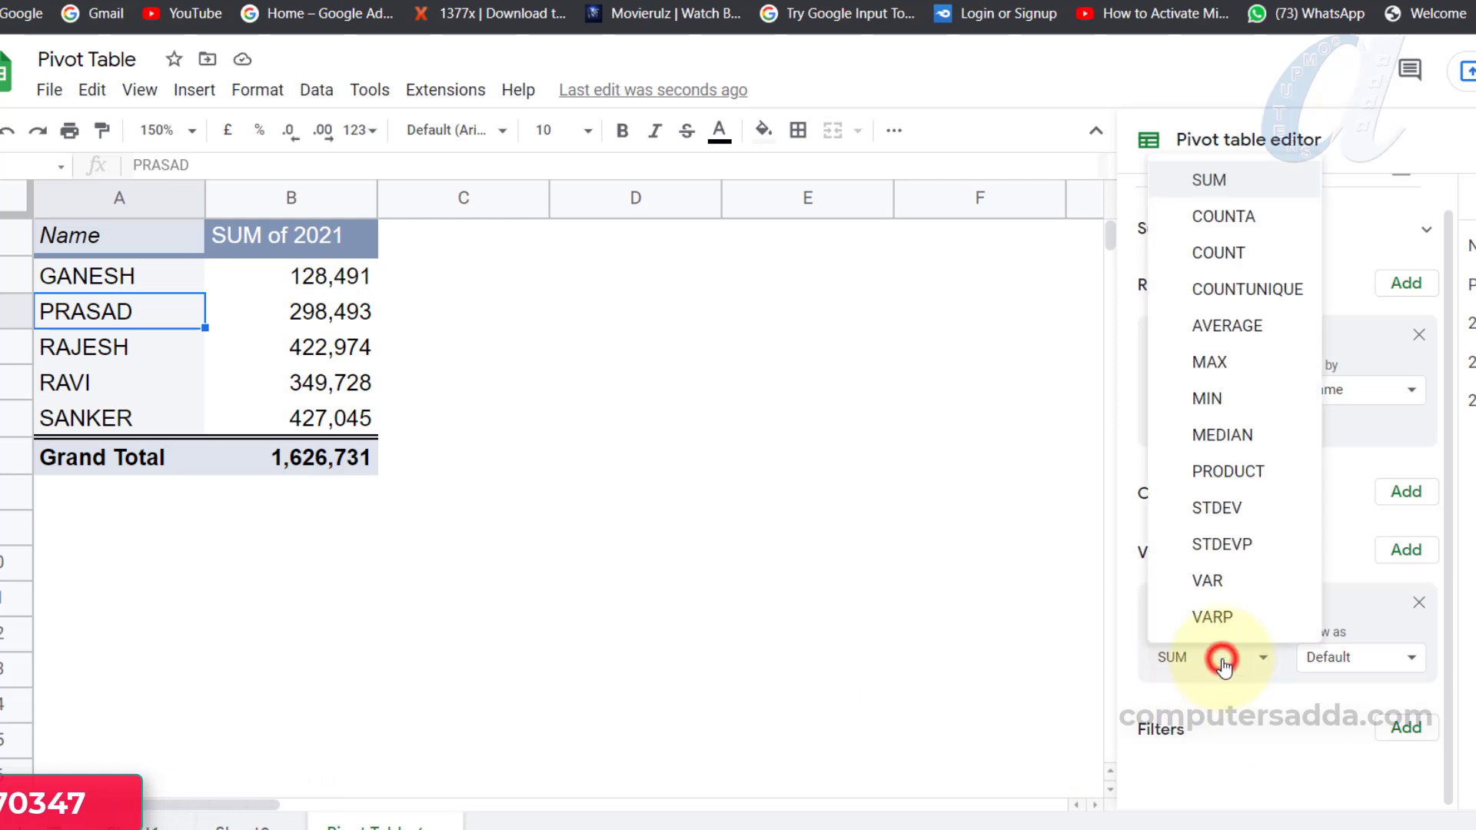
left_click(1244, 370)
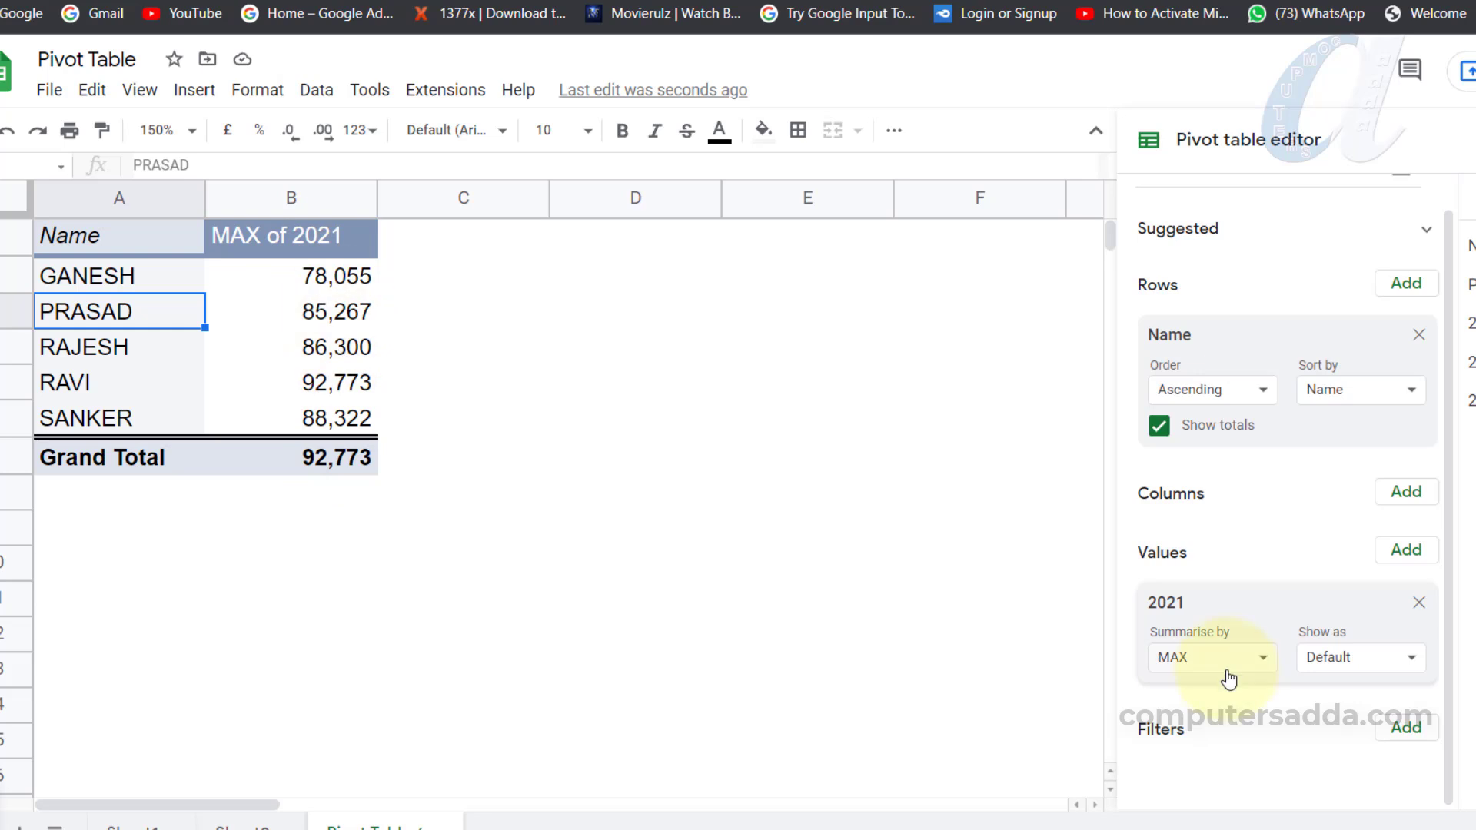
left_click(1227, 663)
left_click(1225, 401)
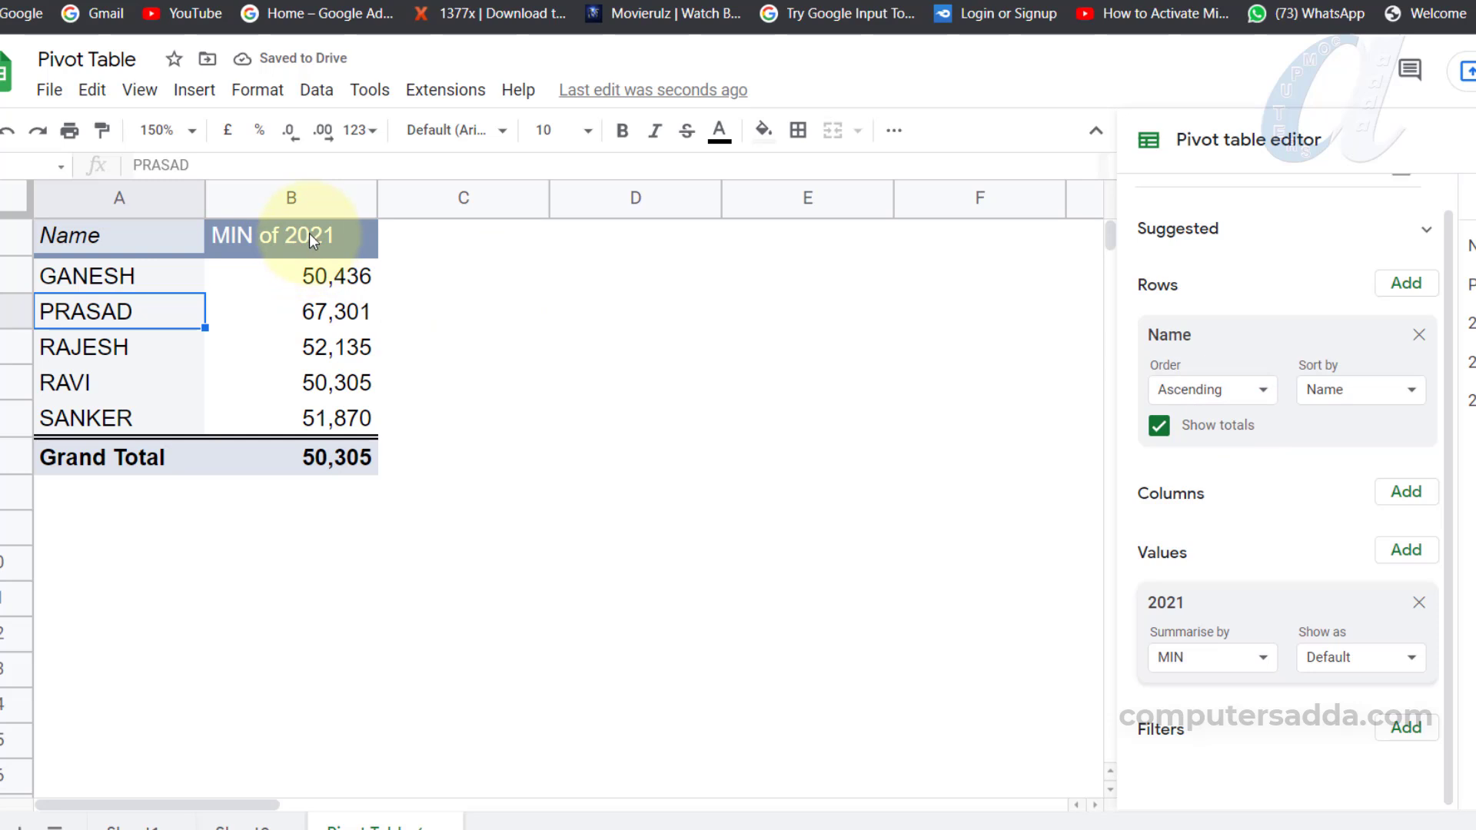
- Summarise the 2021 pivot values by AVERAGE and widen column B slightly to fit its header
left_click(1214, 658)
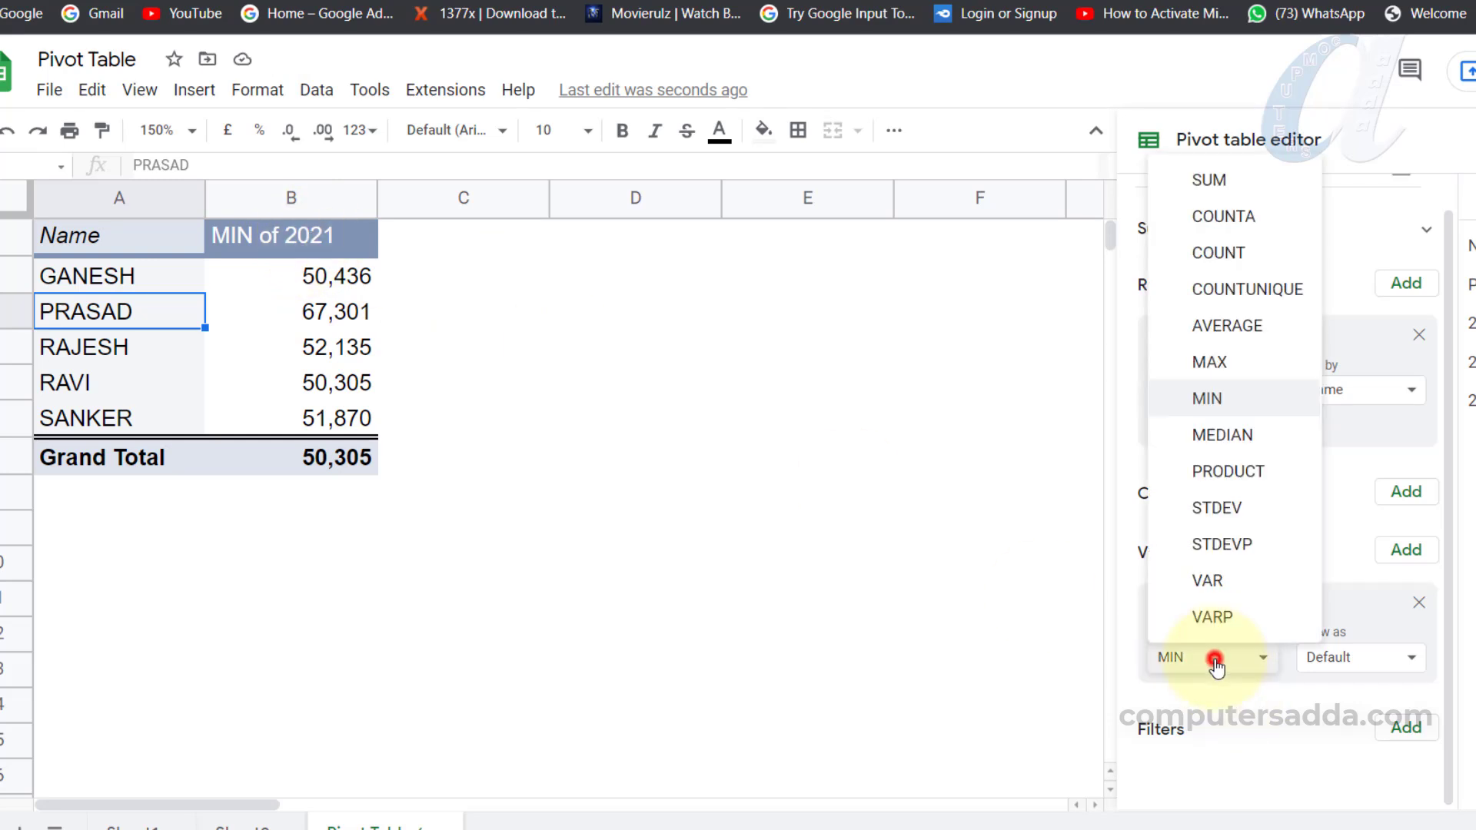
left_click(1236, 326)
left_click_drag(378, 200, 418, 201)
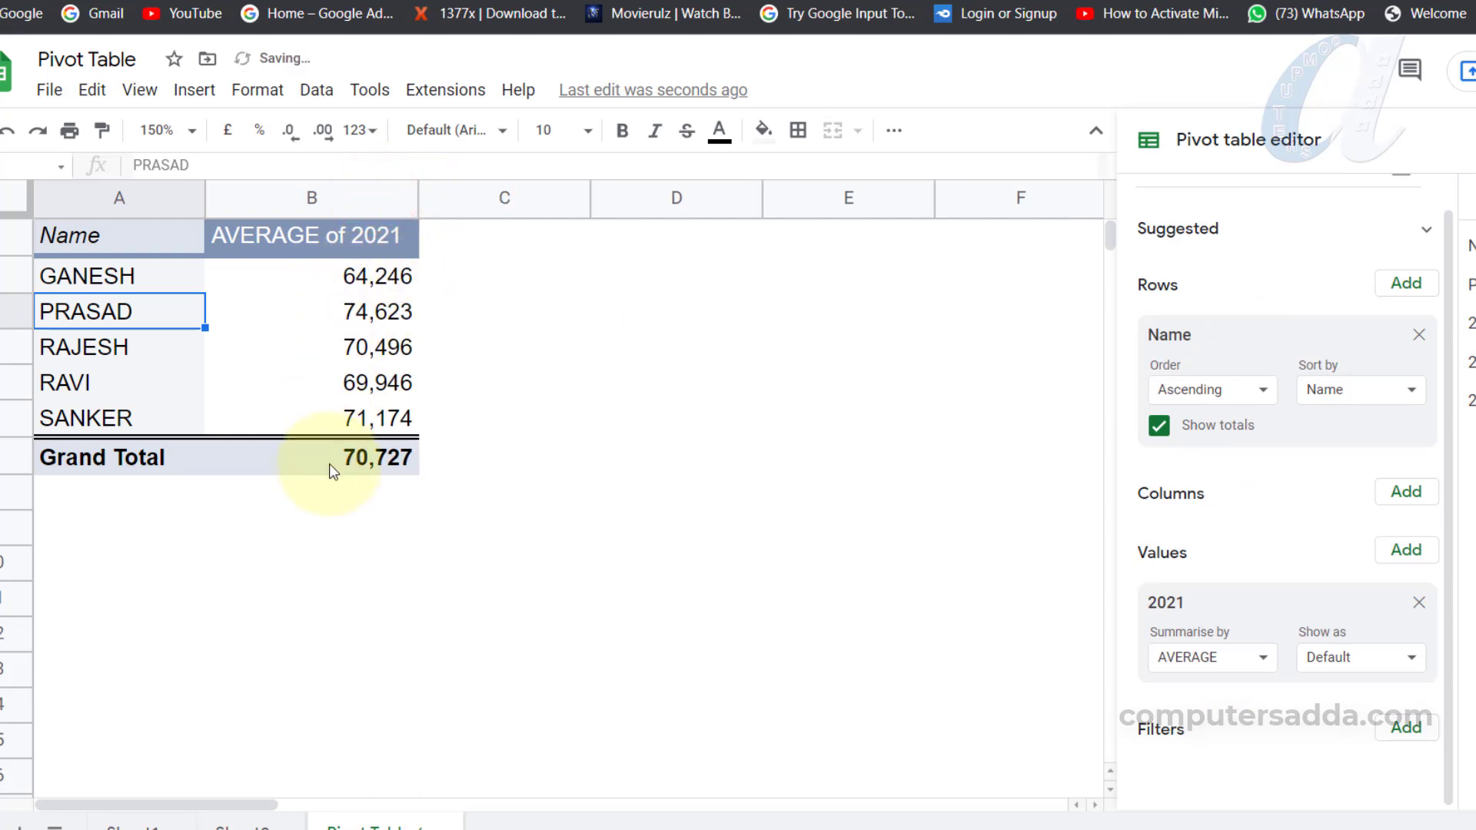
- Switch the 2021 pivot values back to being summarised by SUM
left_click(1246, 659)
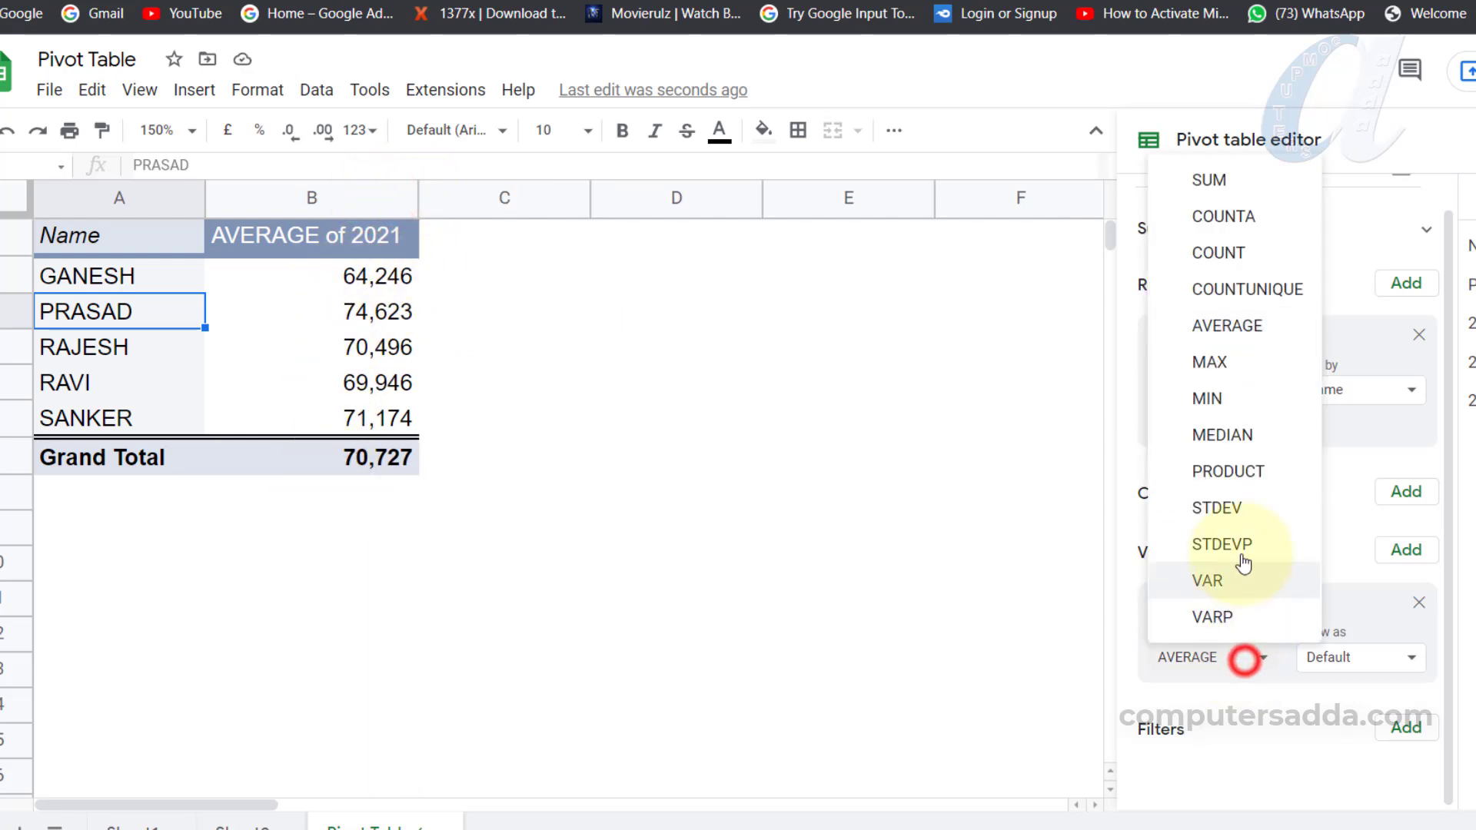
left_click(1257, 187)
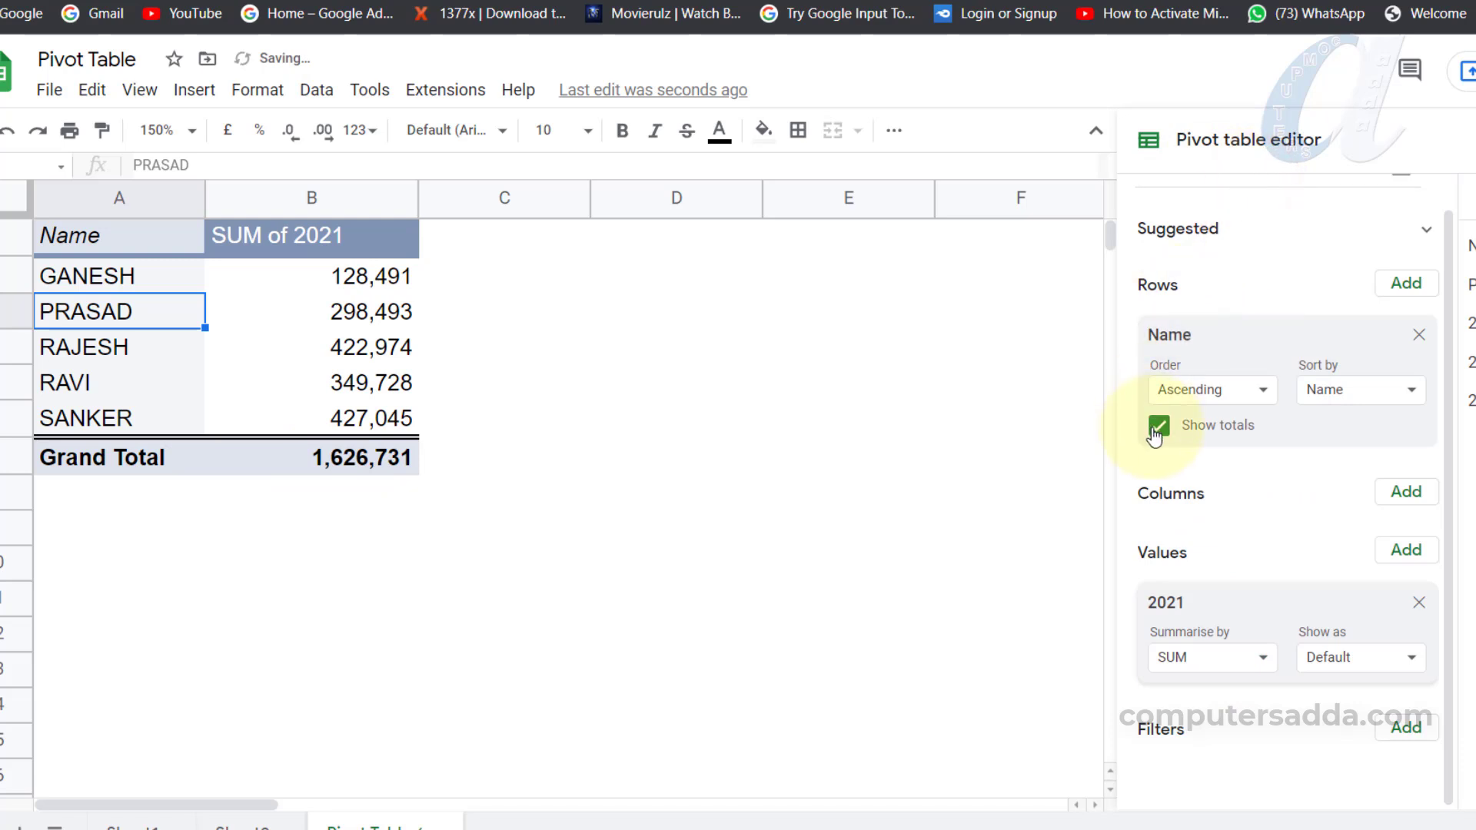
- Try summarising the 2021 pivot values by COUNT and undo that change
left_click(1235, 660)
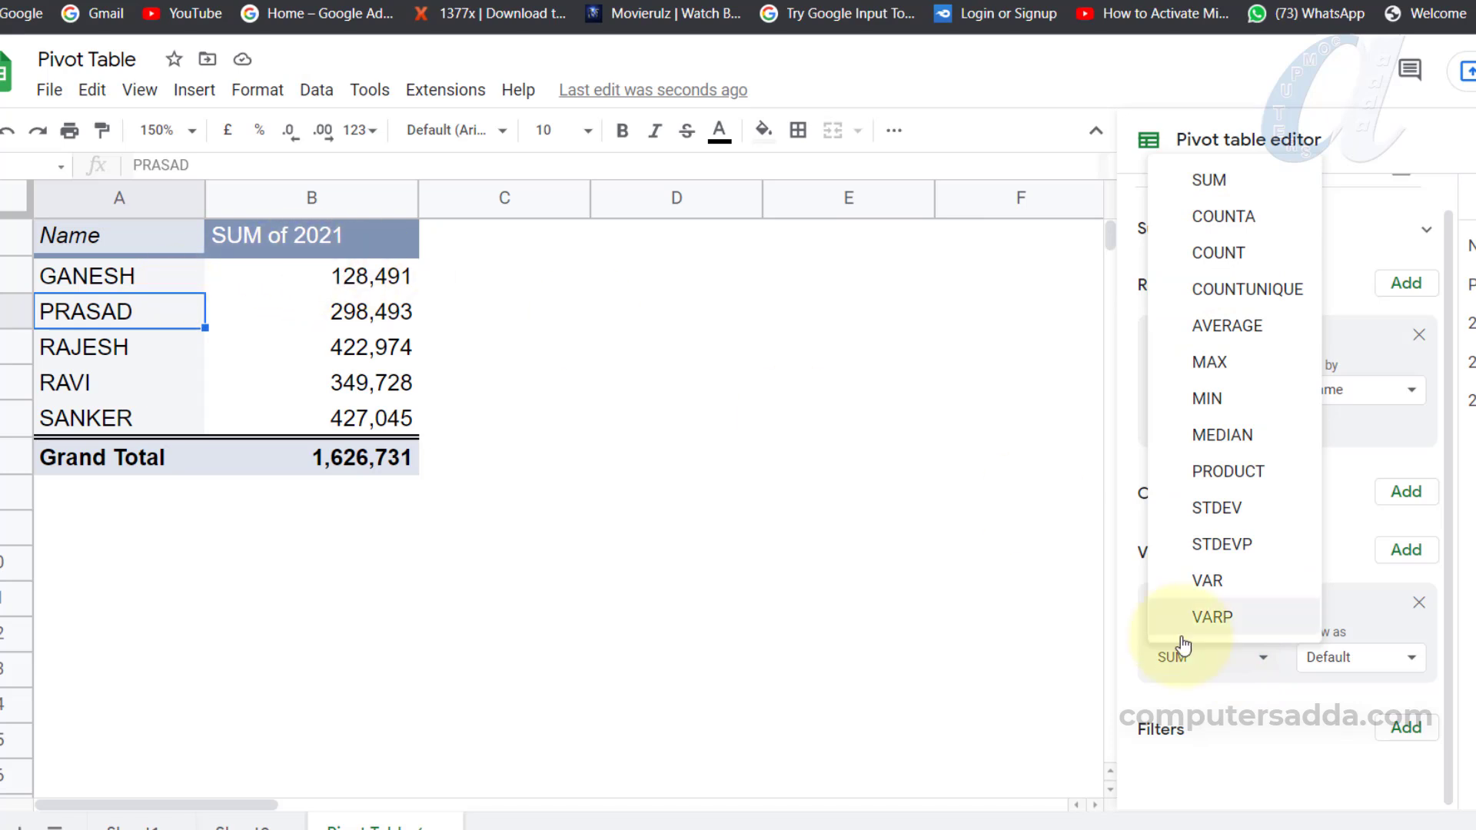
left_click(1208, 253)
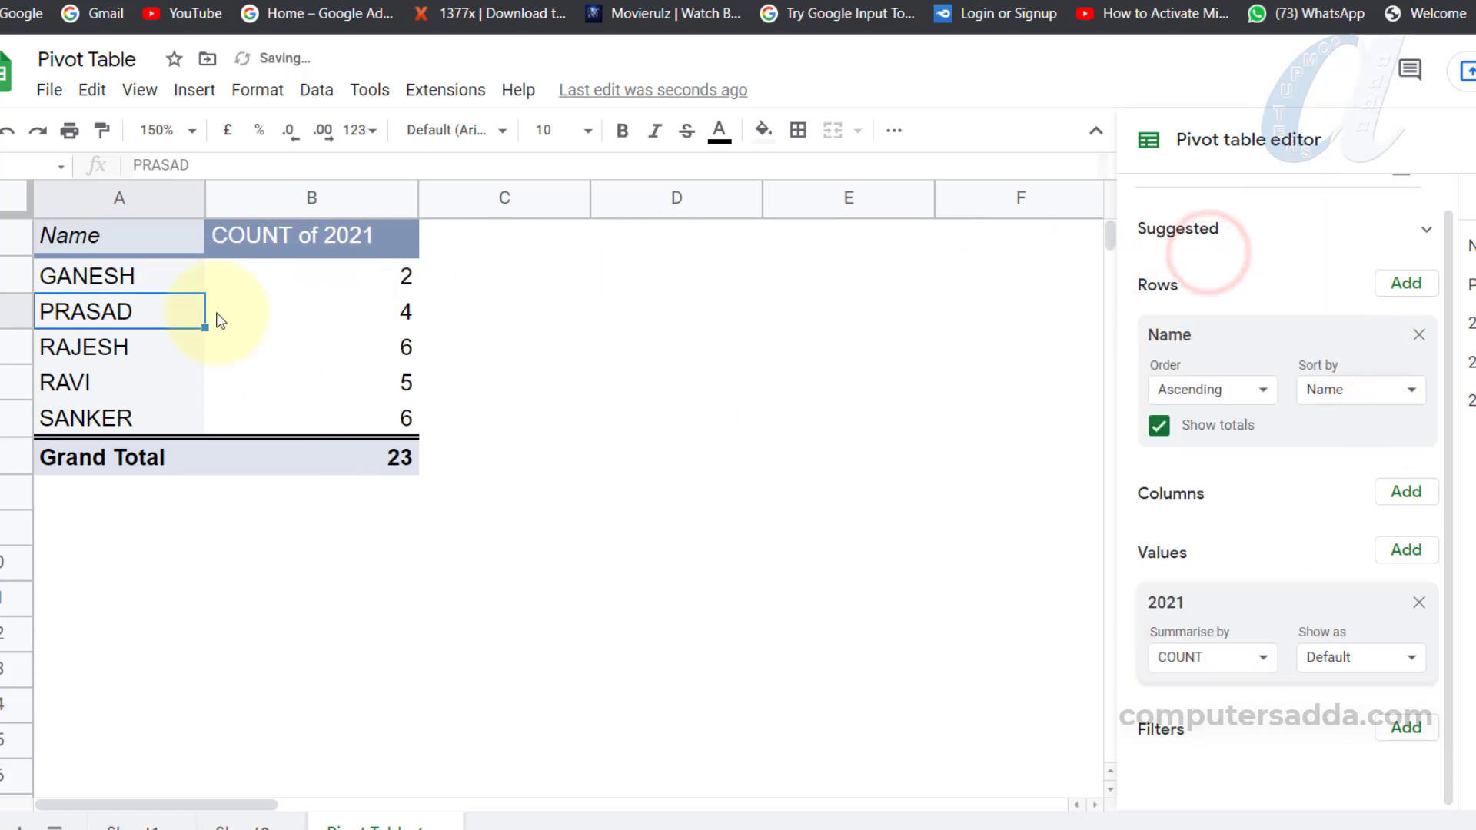
key("ctrl+z")
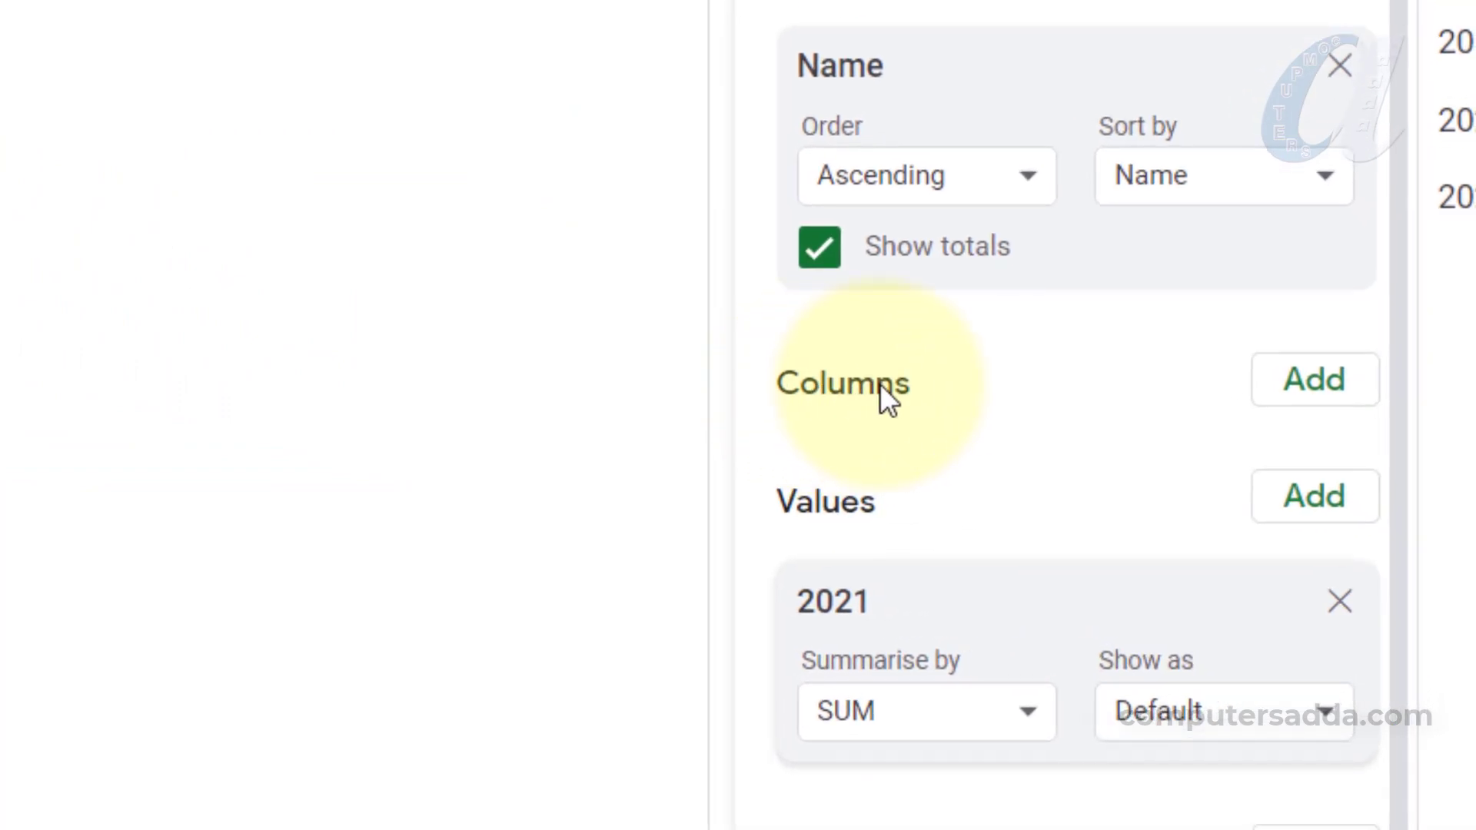
- Add the Product field as the pivot table's columns, and turn its totals off and back on
left_click(1313, 384)
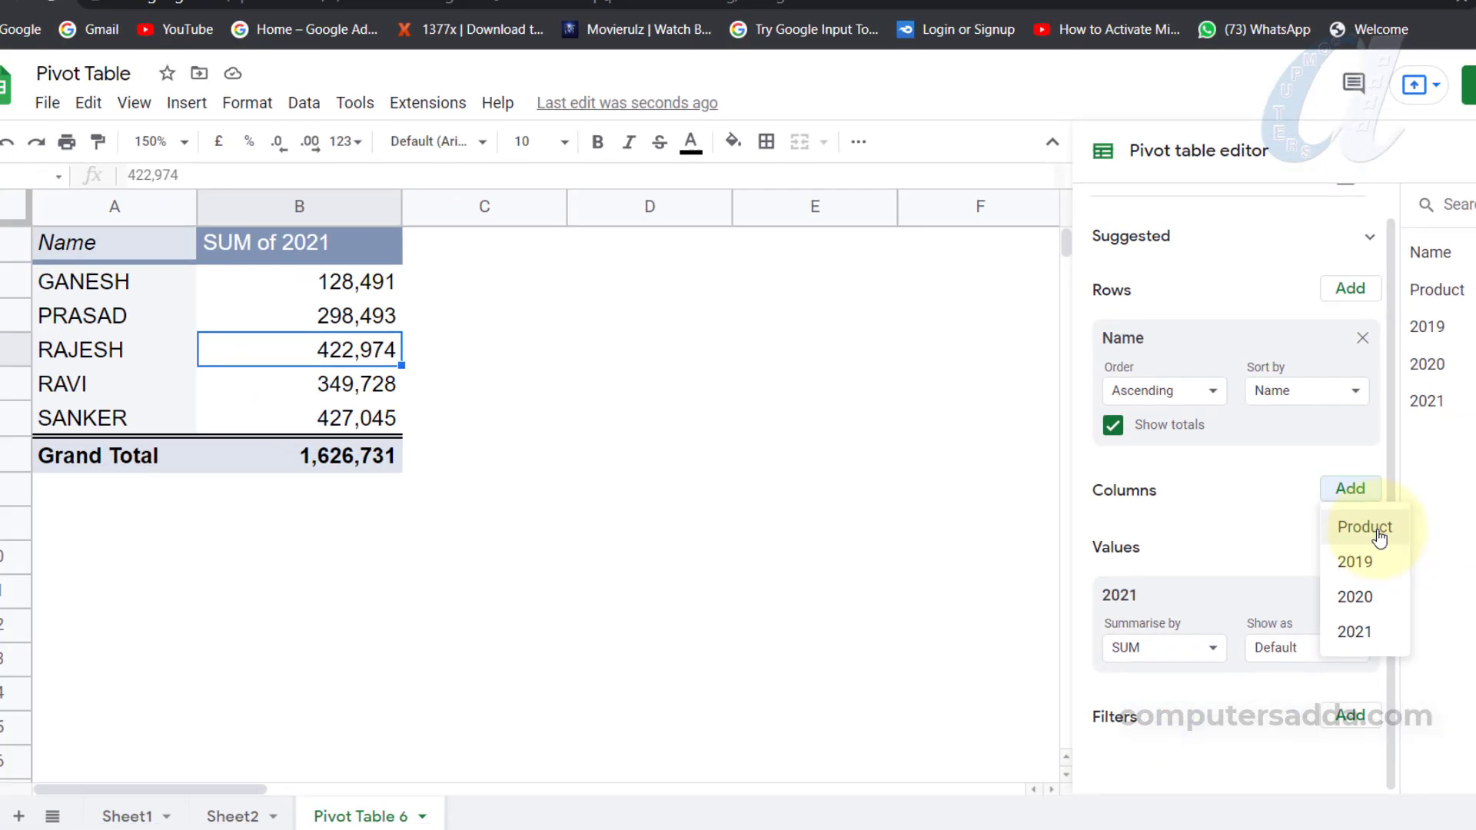
left_click(1377, 530)
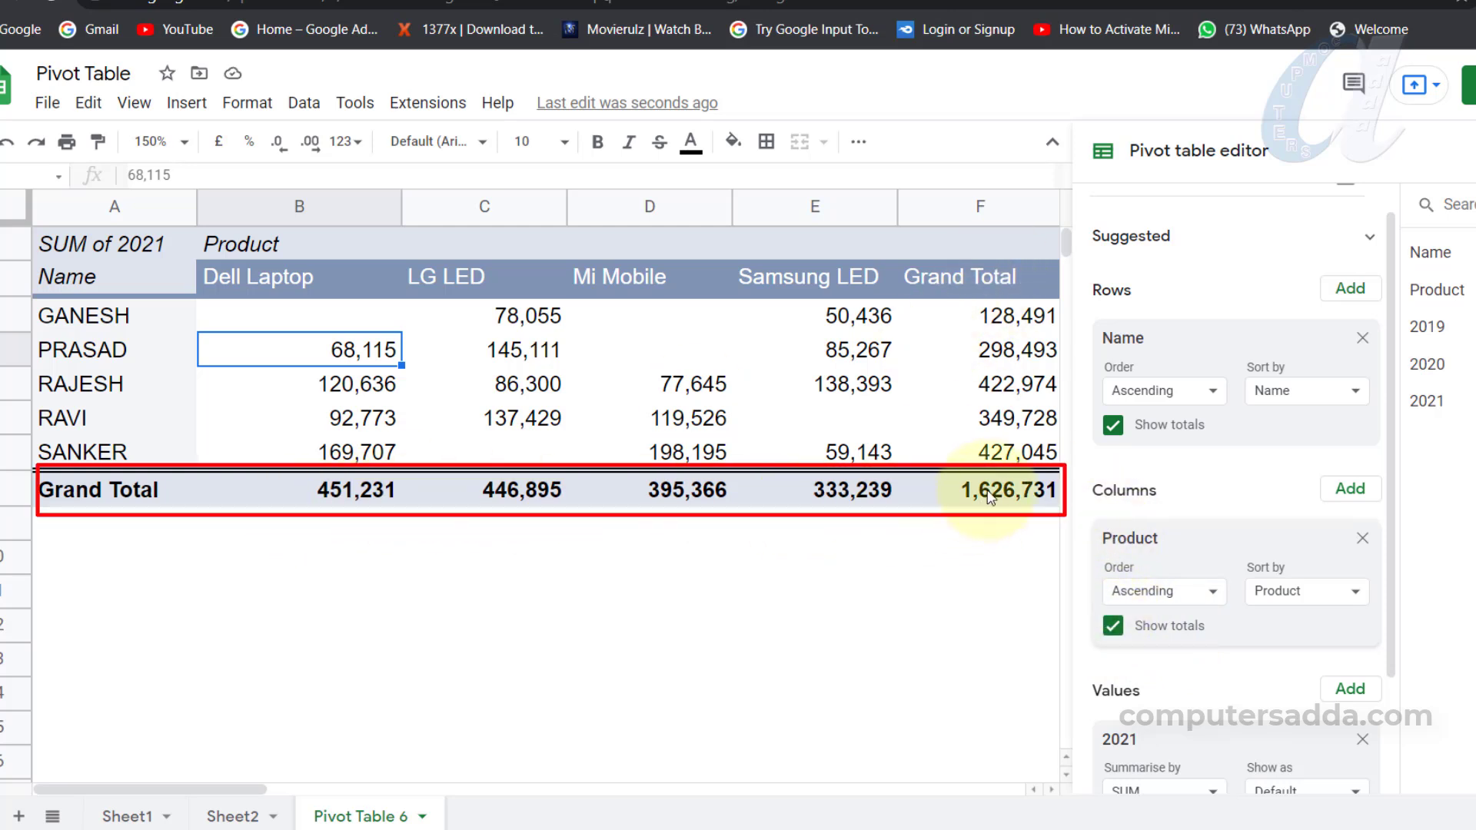
left_click(1113, 627)
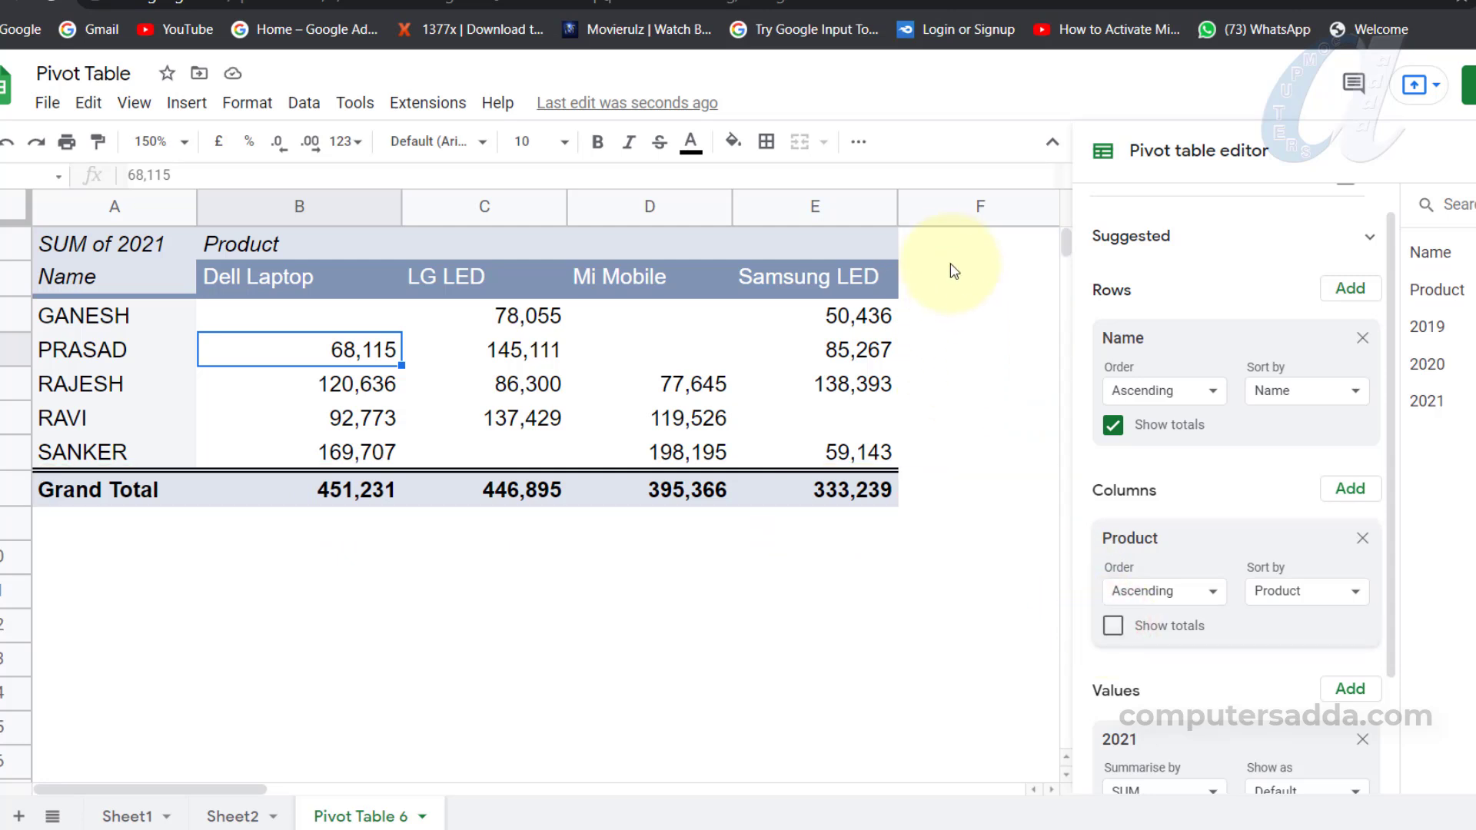
left_click(1112, 626)
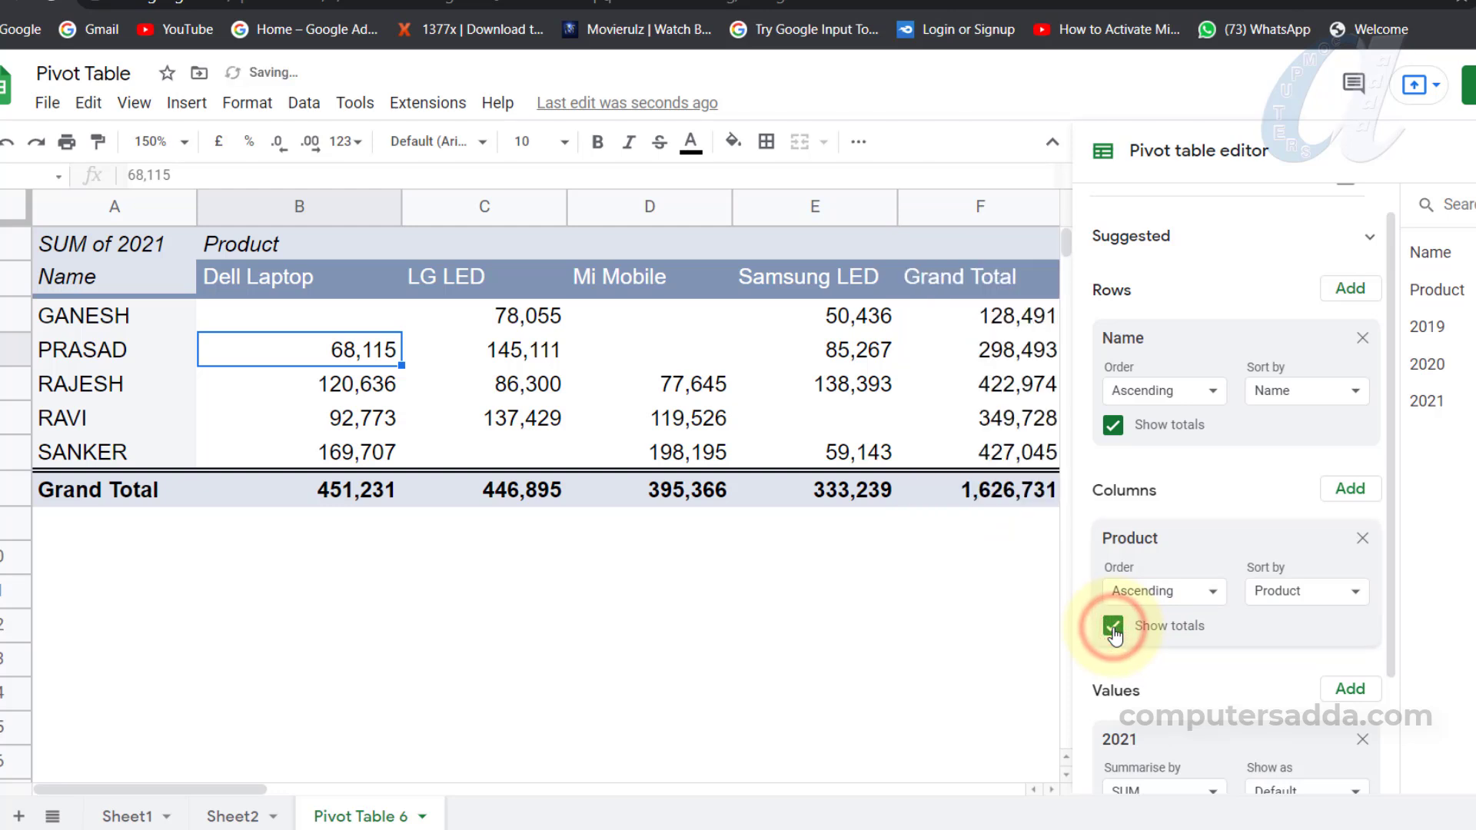
- Check how the product values in each row and column add up to the grand totals
left_click_drag(220, 314, 850, 329)
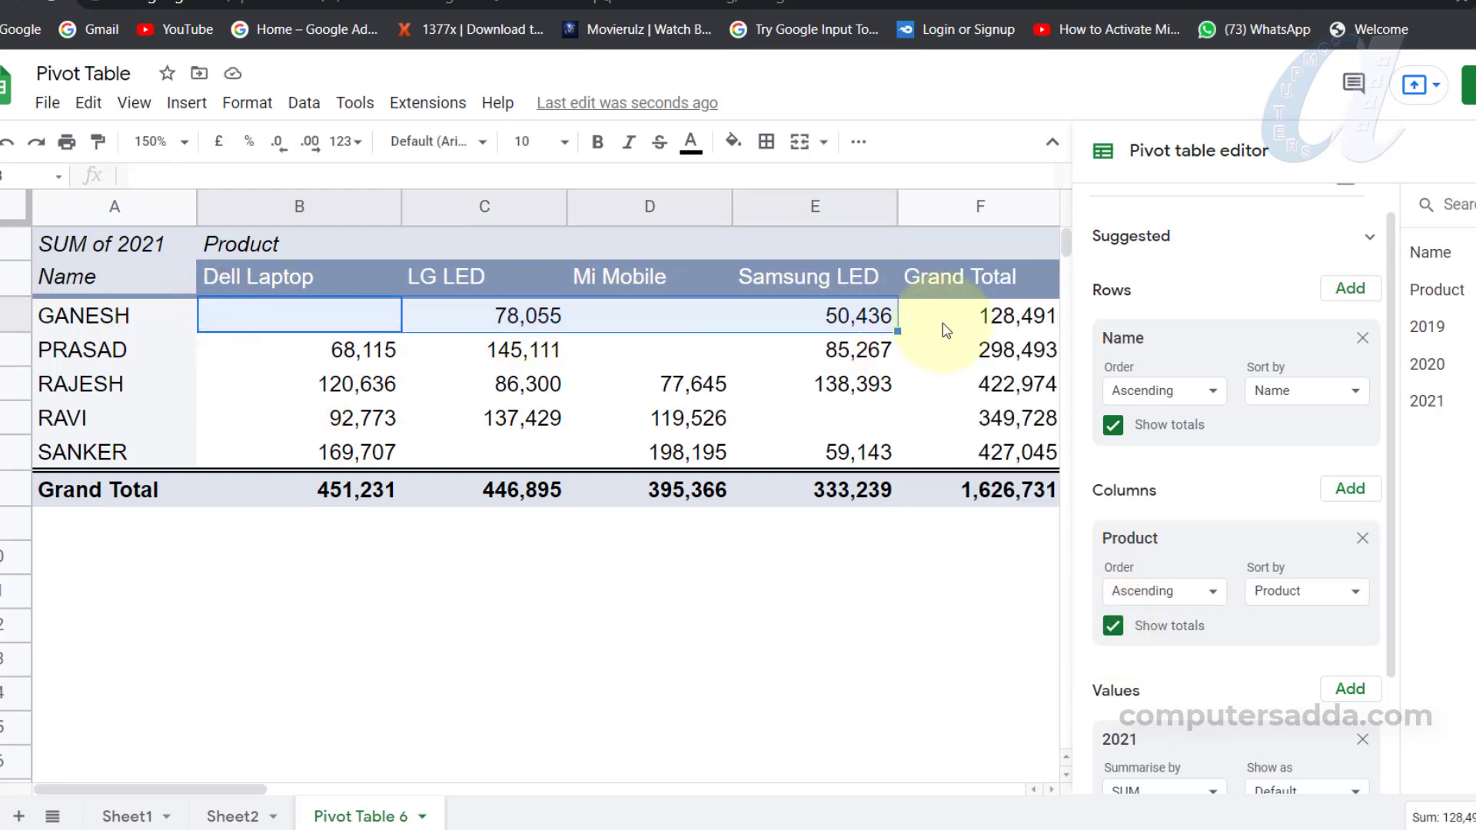
left_click(1020, 315)
left_click_drag(273, 307, 843, 453)
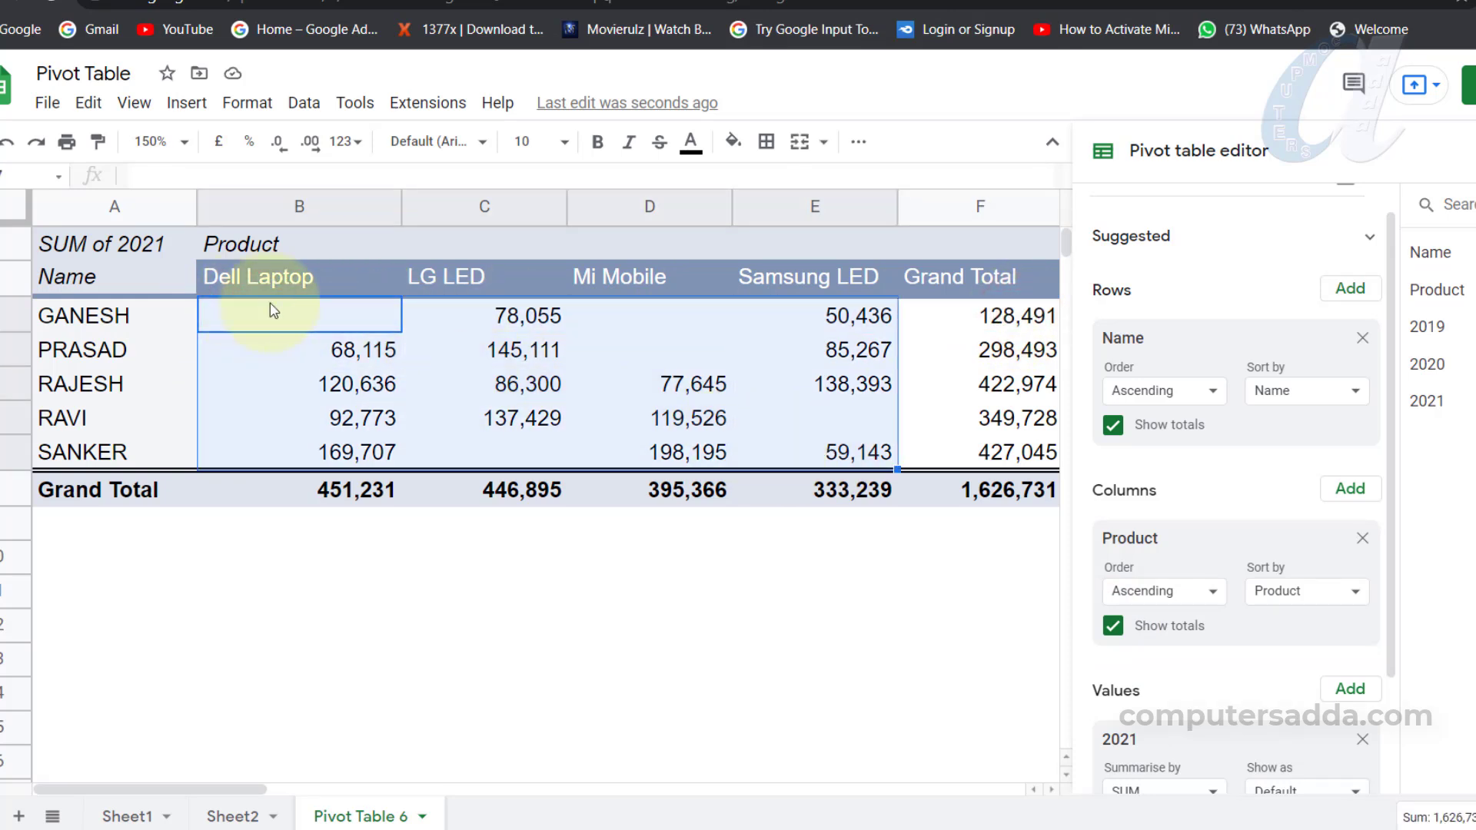
left_click_drag(279, 315, 271, 470)
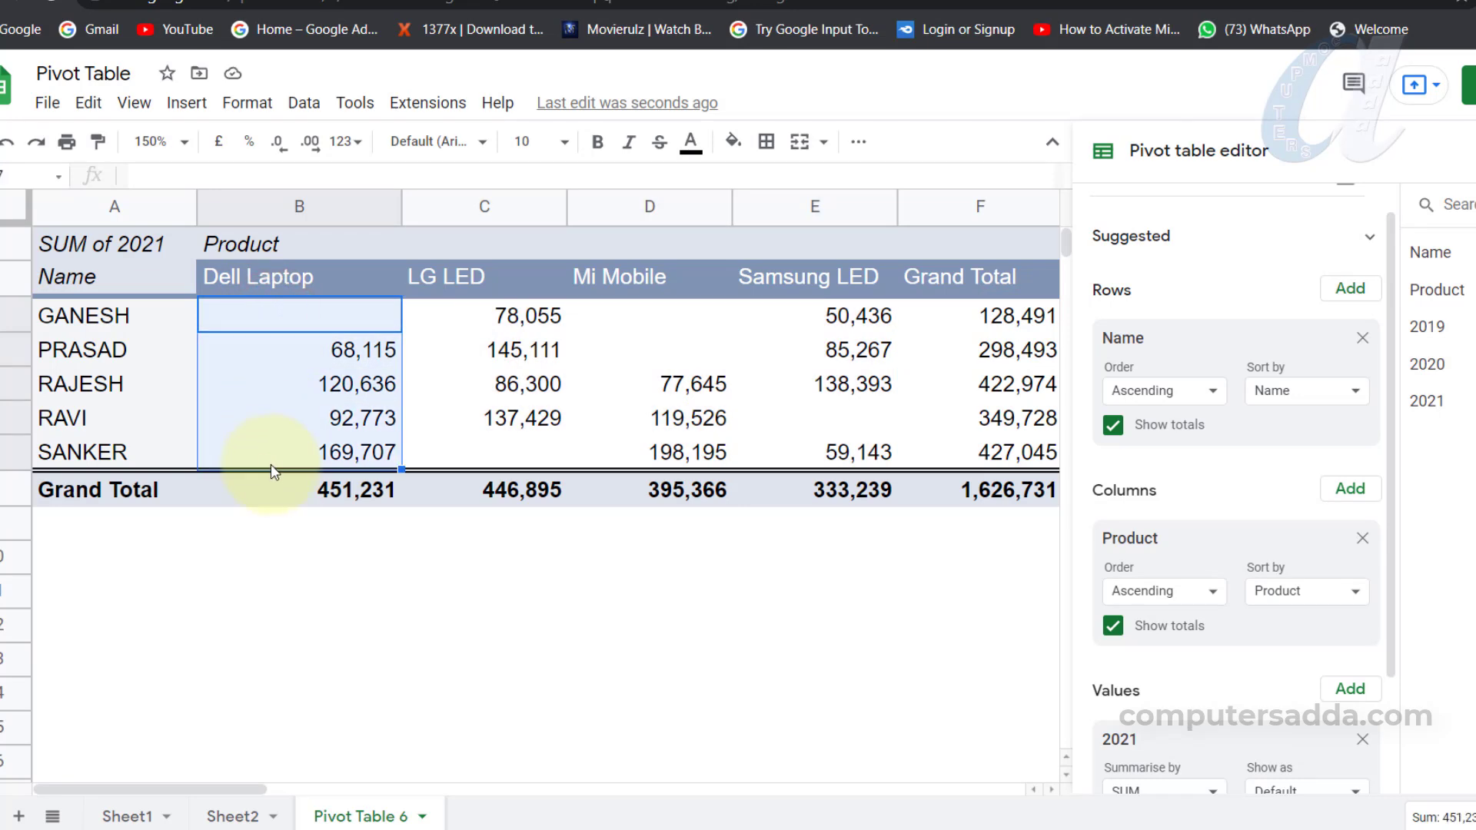
left_click(305, 496)
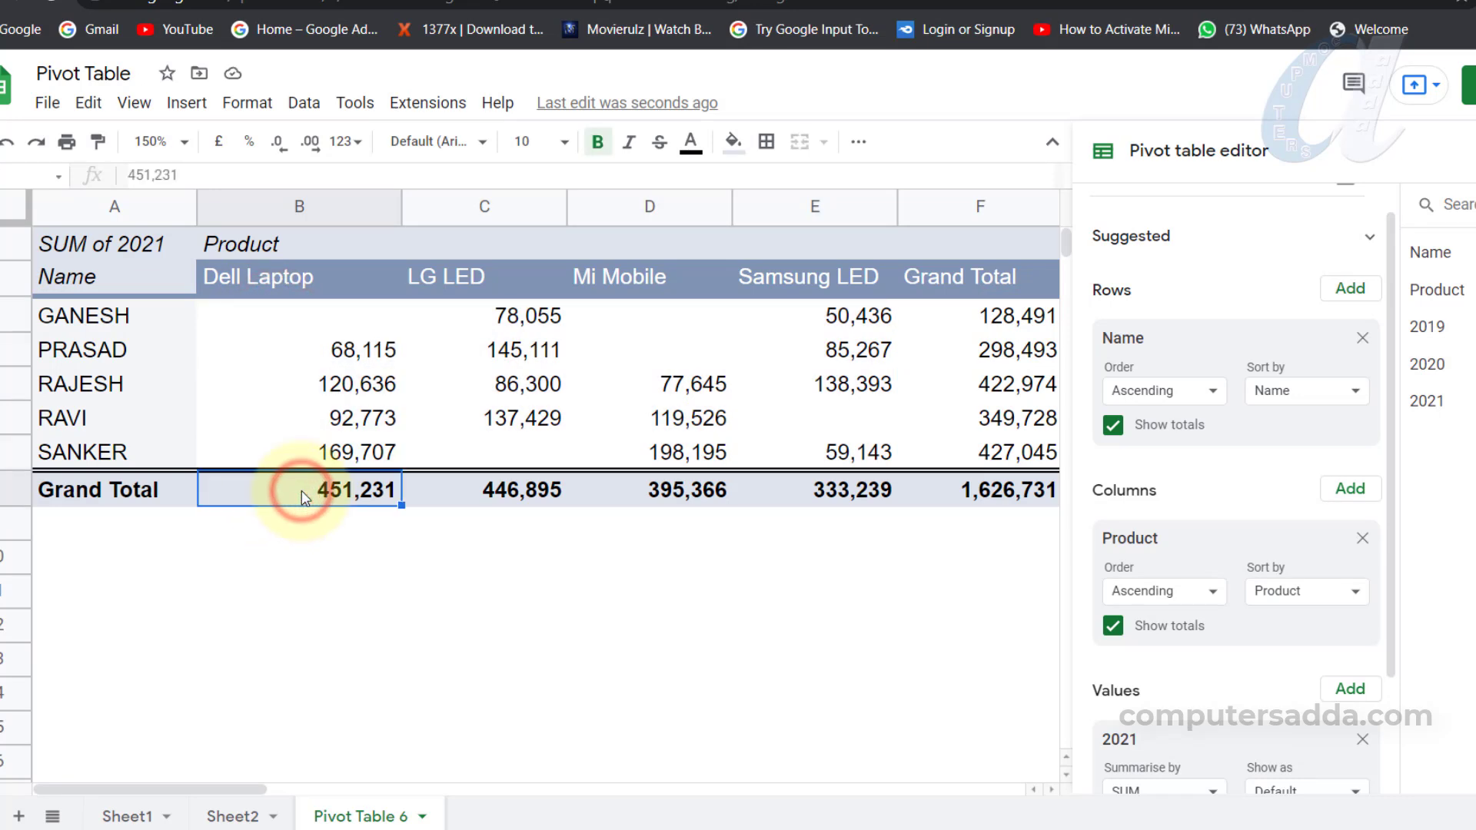
left_click_drag(457, 307, 459, 452)
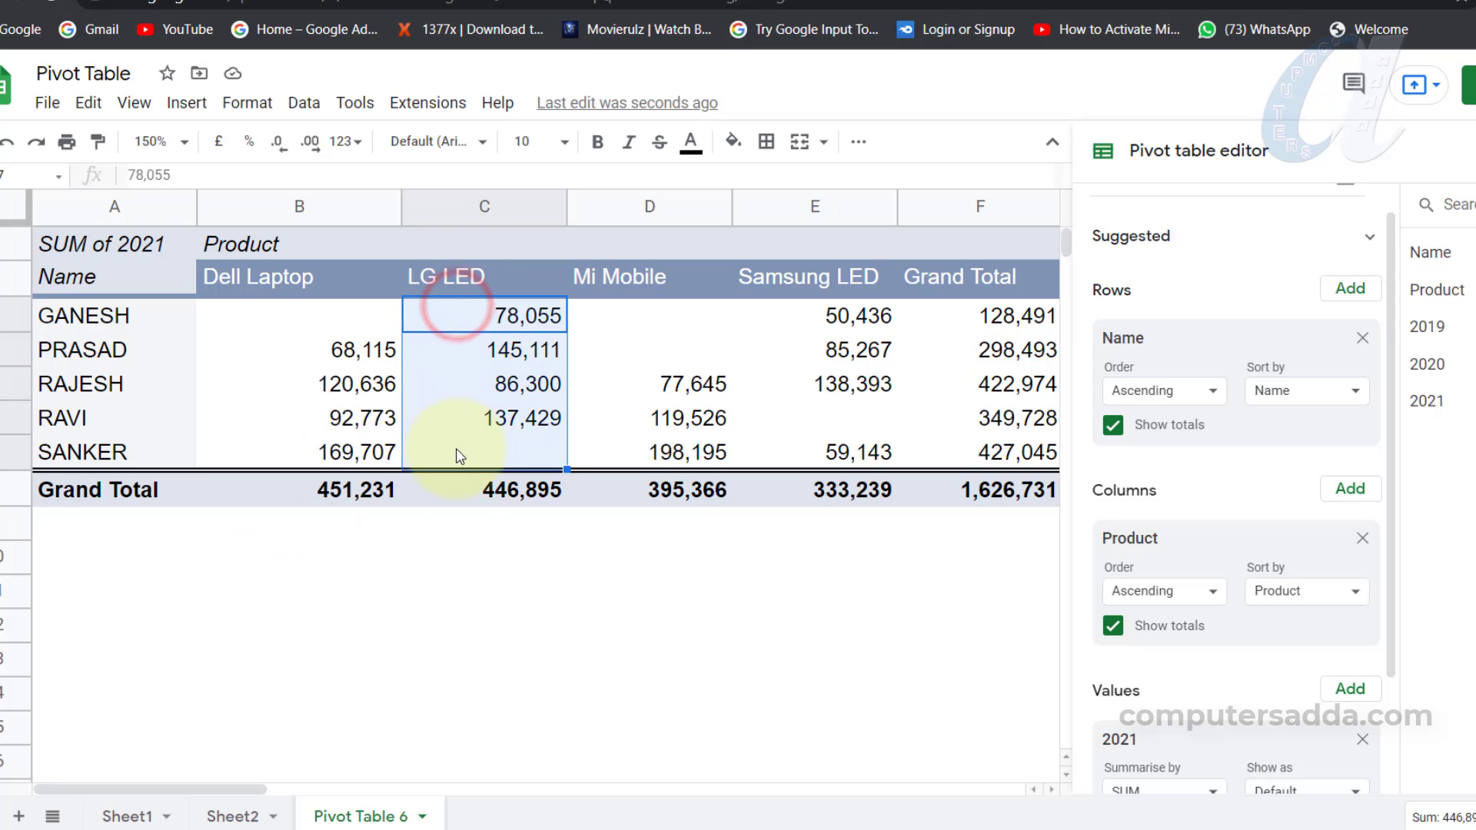
left_click(471, 497)
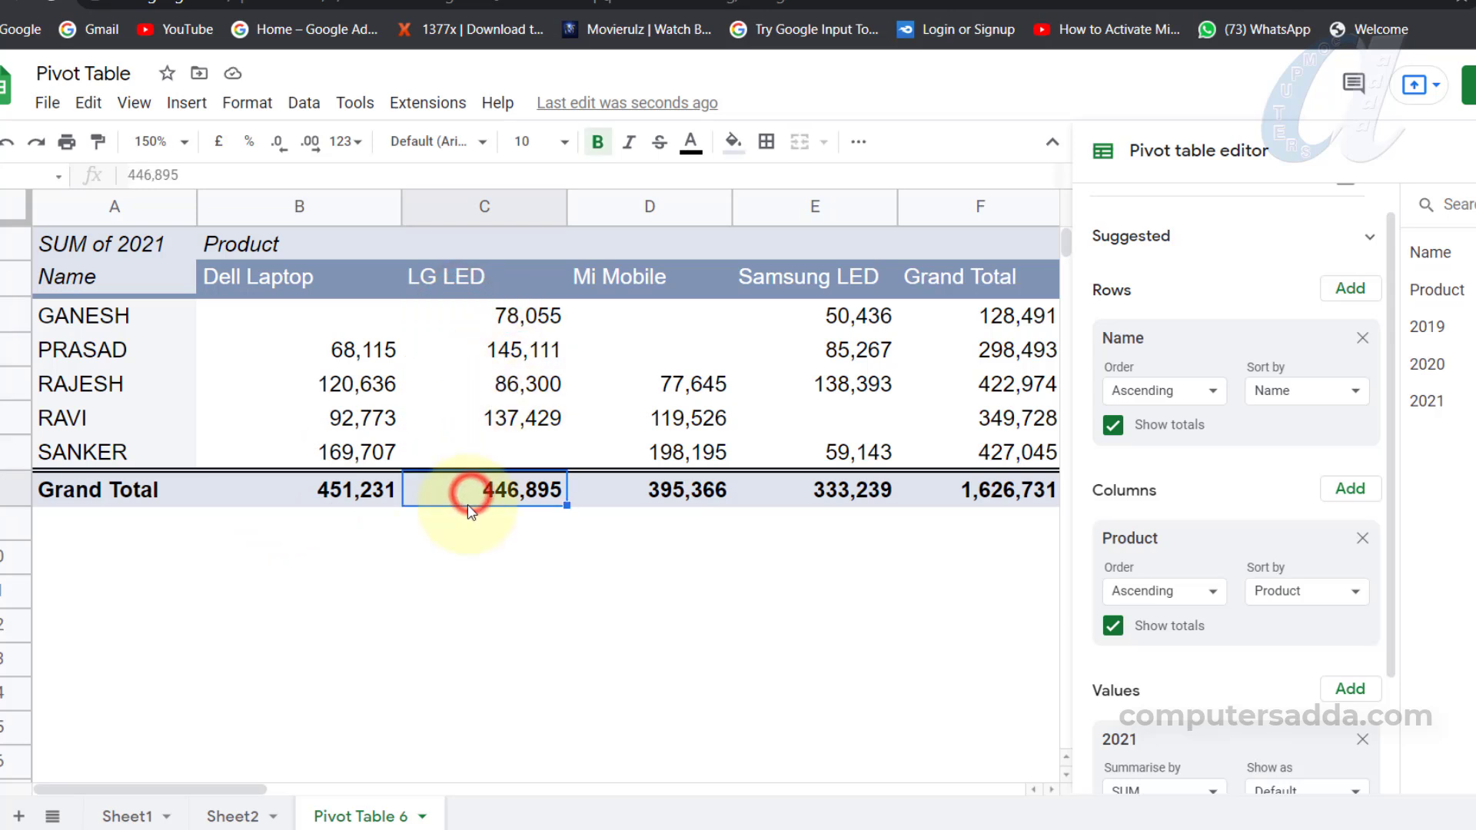
left_click(679, 490)
left_click(846, 491)
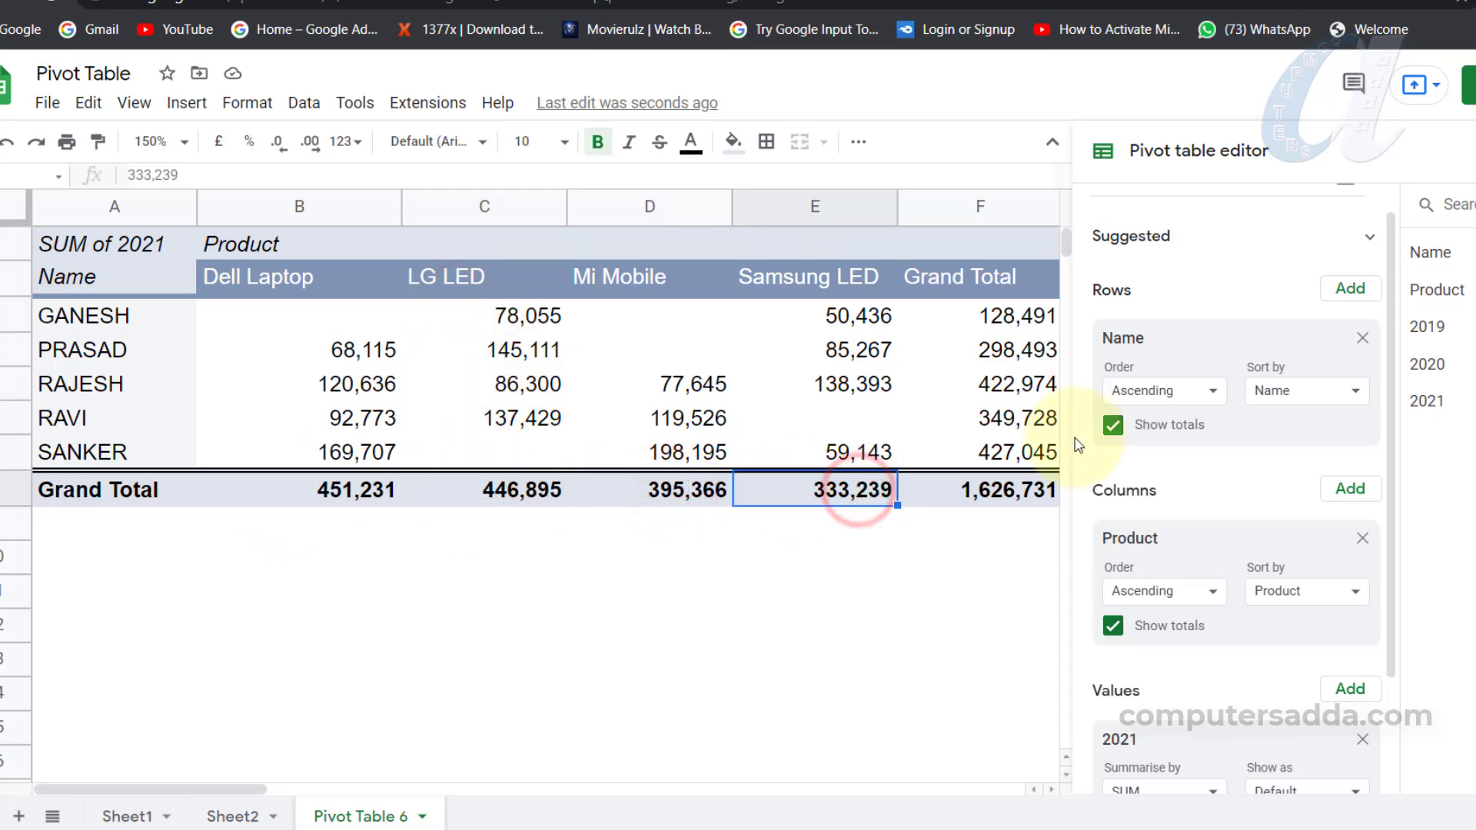
- Add the 2020 field as a second pivot value alongside 2021
scroll(1130, 692, "down", 2)
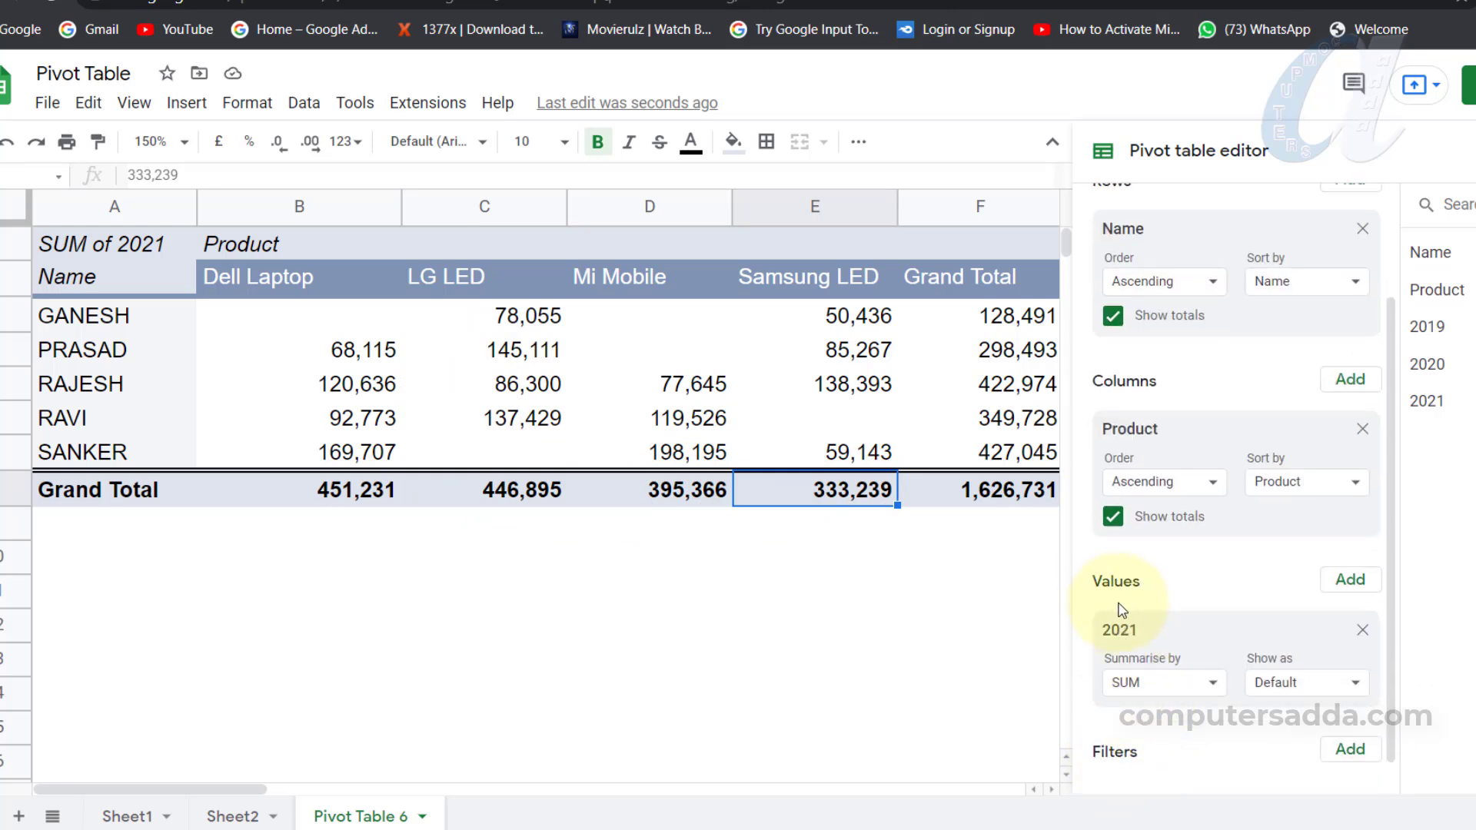
left_click(1350, 582)
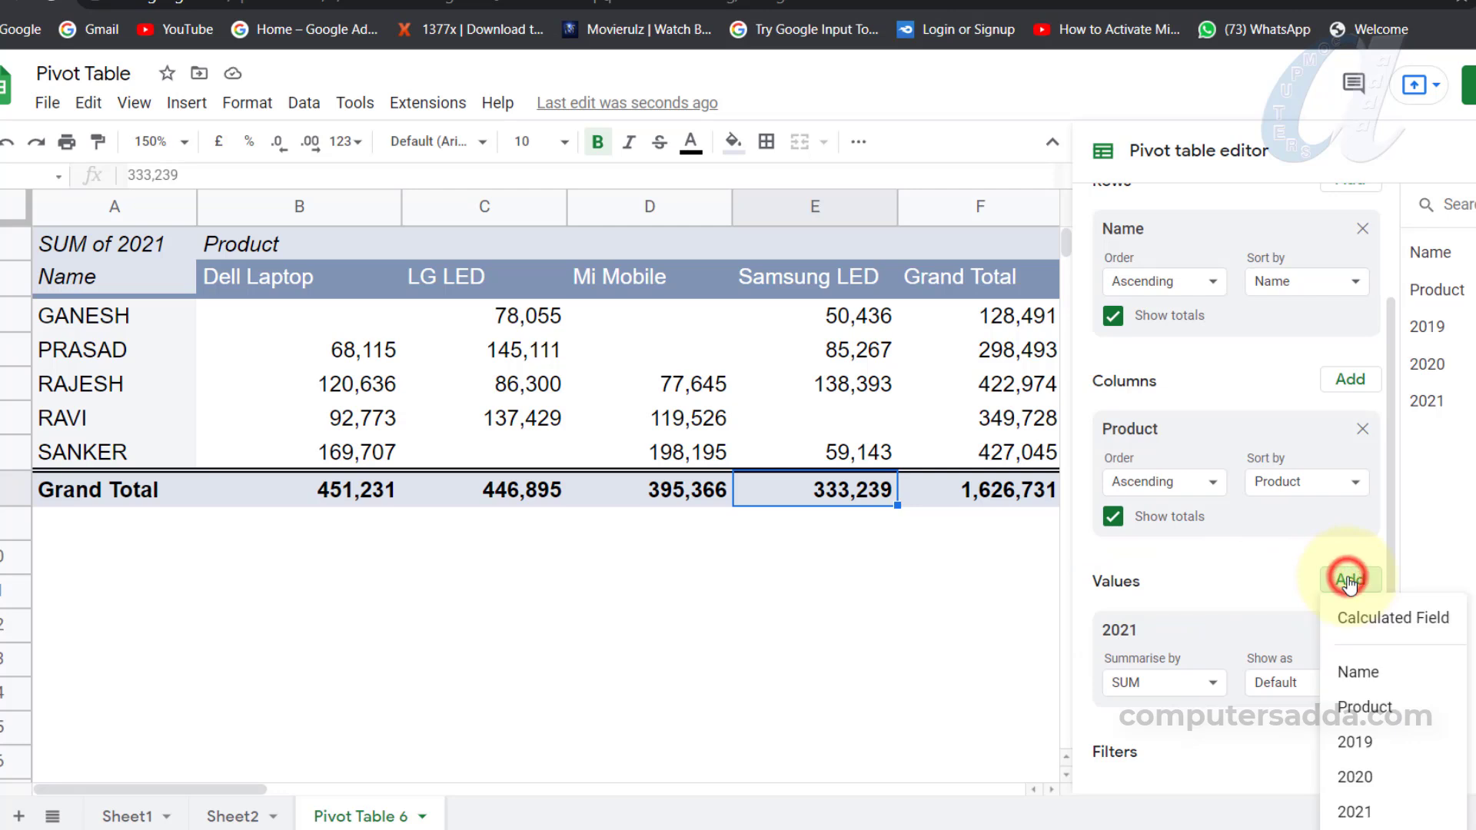
left_click(1357, 777)
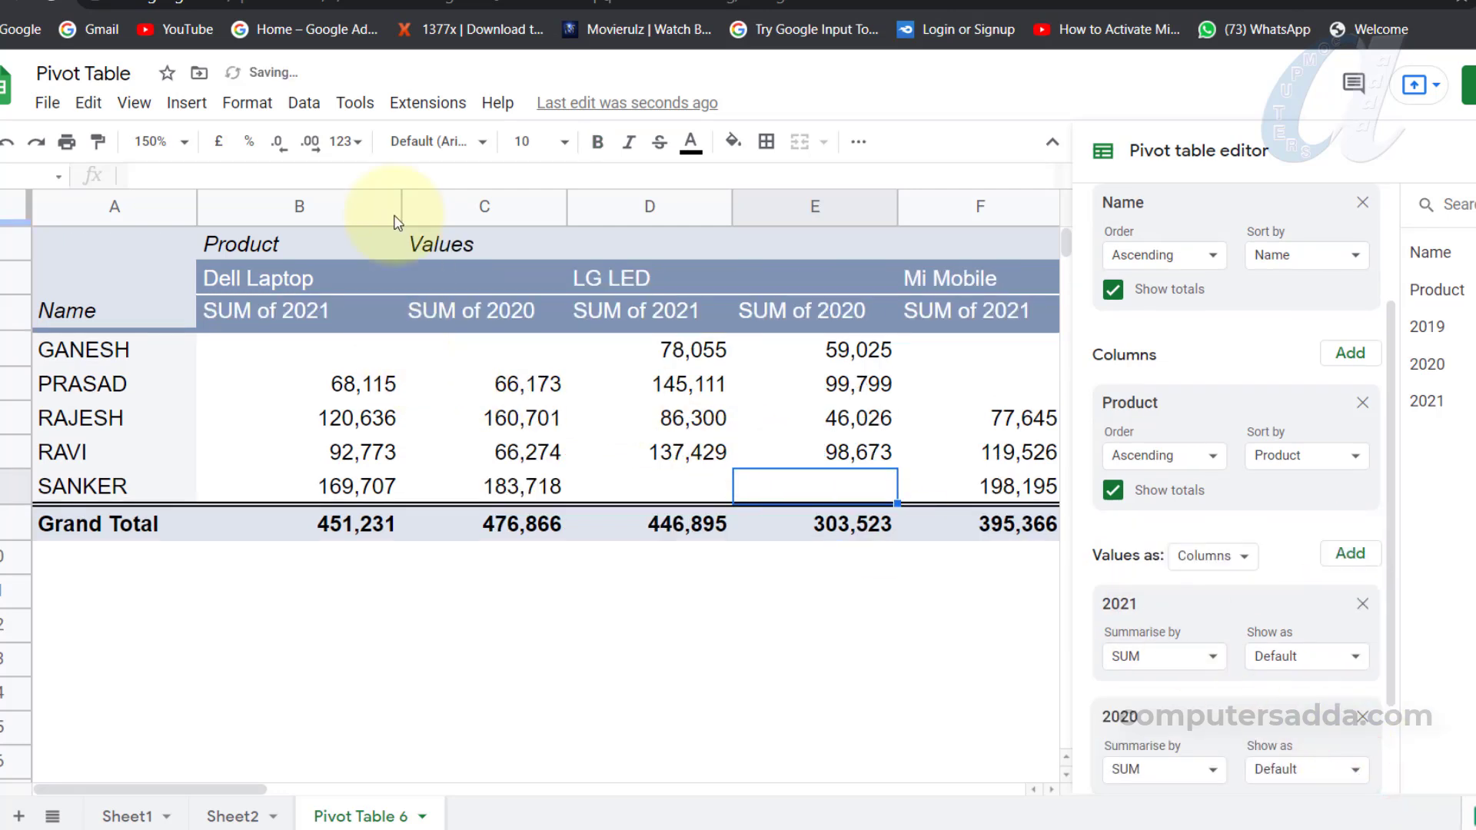
- Compare the 2021 and 2020 sums column by column under Dell Laptop and LG LED
left_click(181, 141)
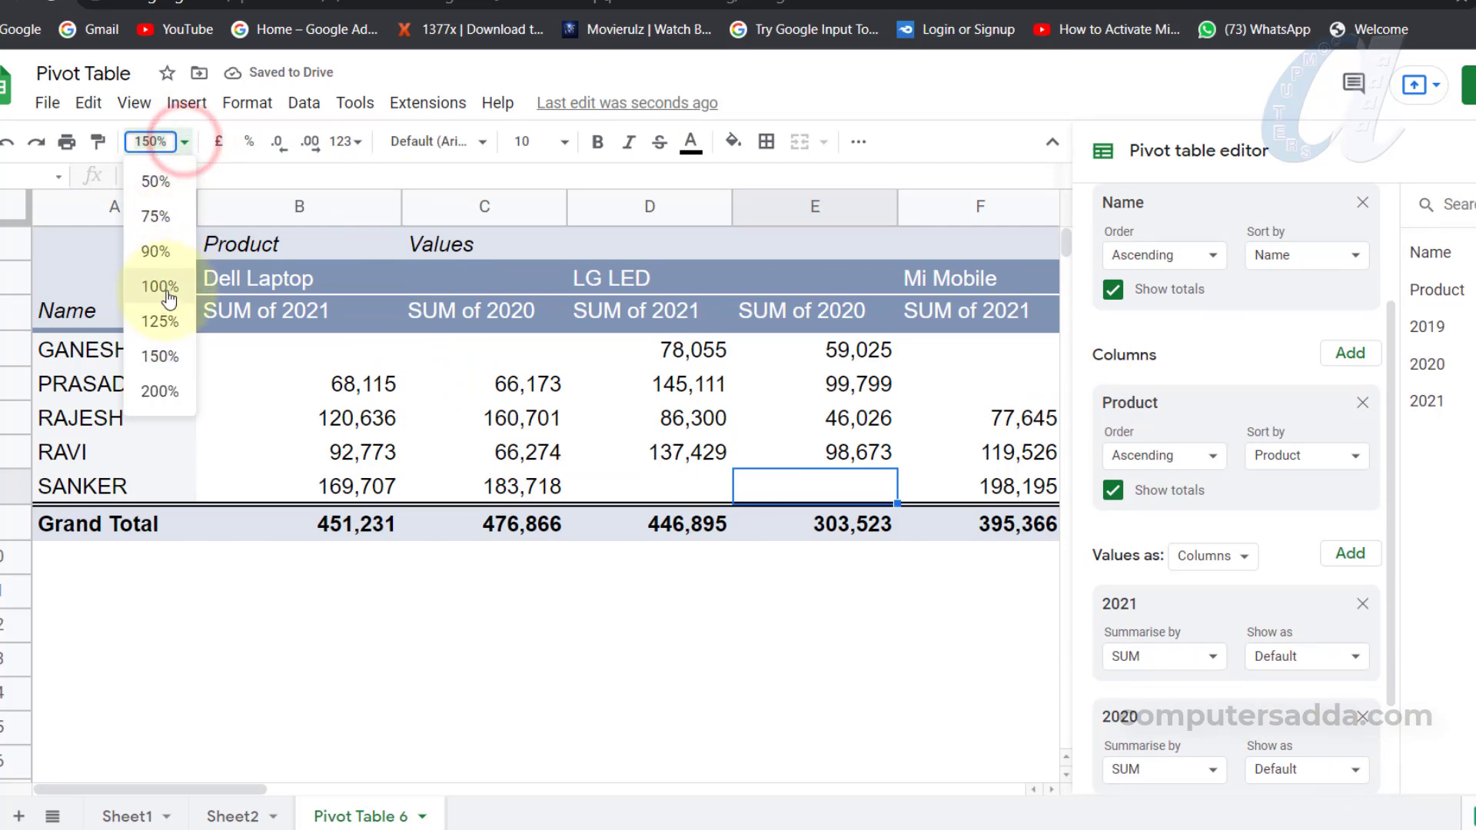
left_click(164, 323)
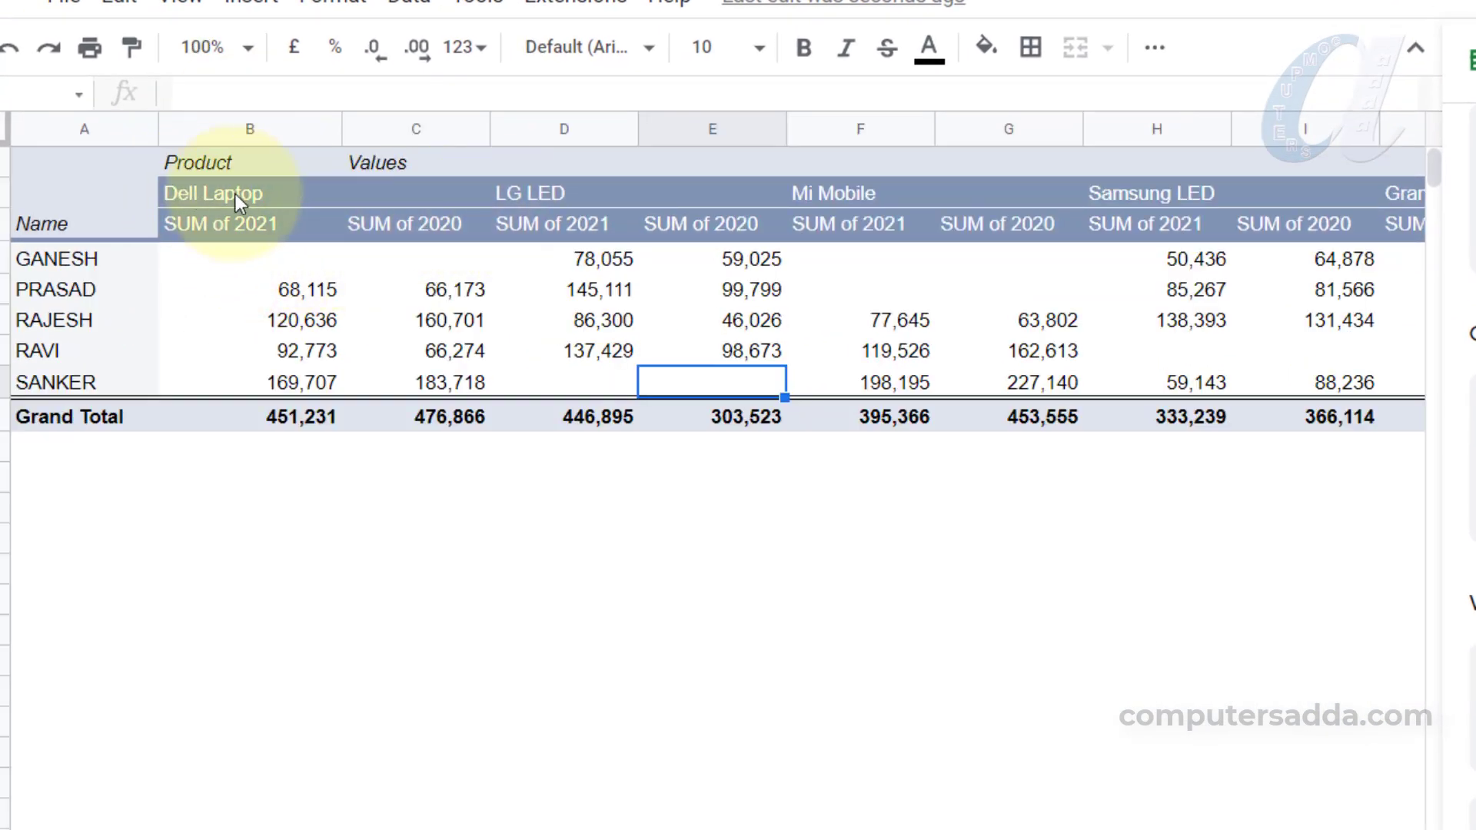
left_click_drag(251, 258, 246, 383)
left_click_drag(423, 259, 418, 377)
left_click_drag(556, 254, 569, 391)
left_click_drag(724, 257, 723, 394)
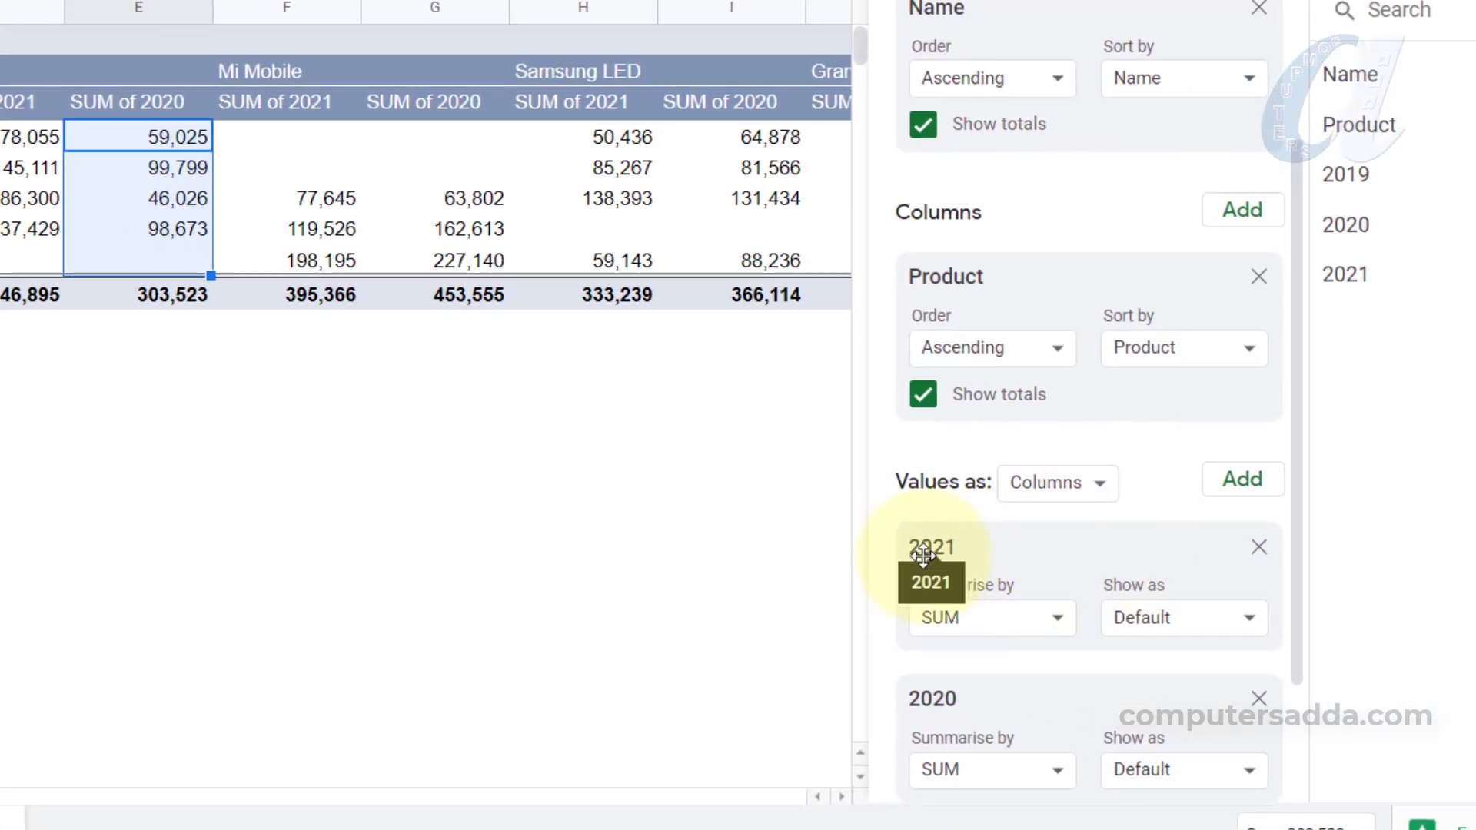
- Remove the 2021 field from the pivot values and review the remaining 2020 figures in B3:E7
left_click(1259, 547)
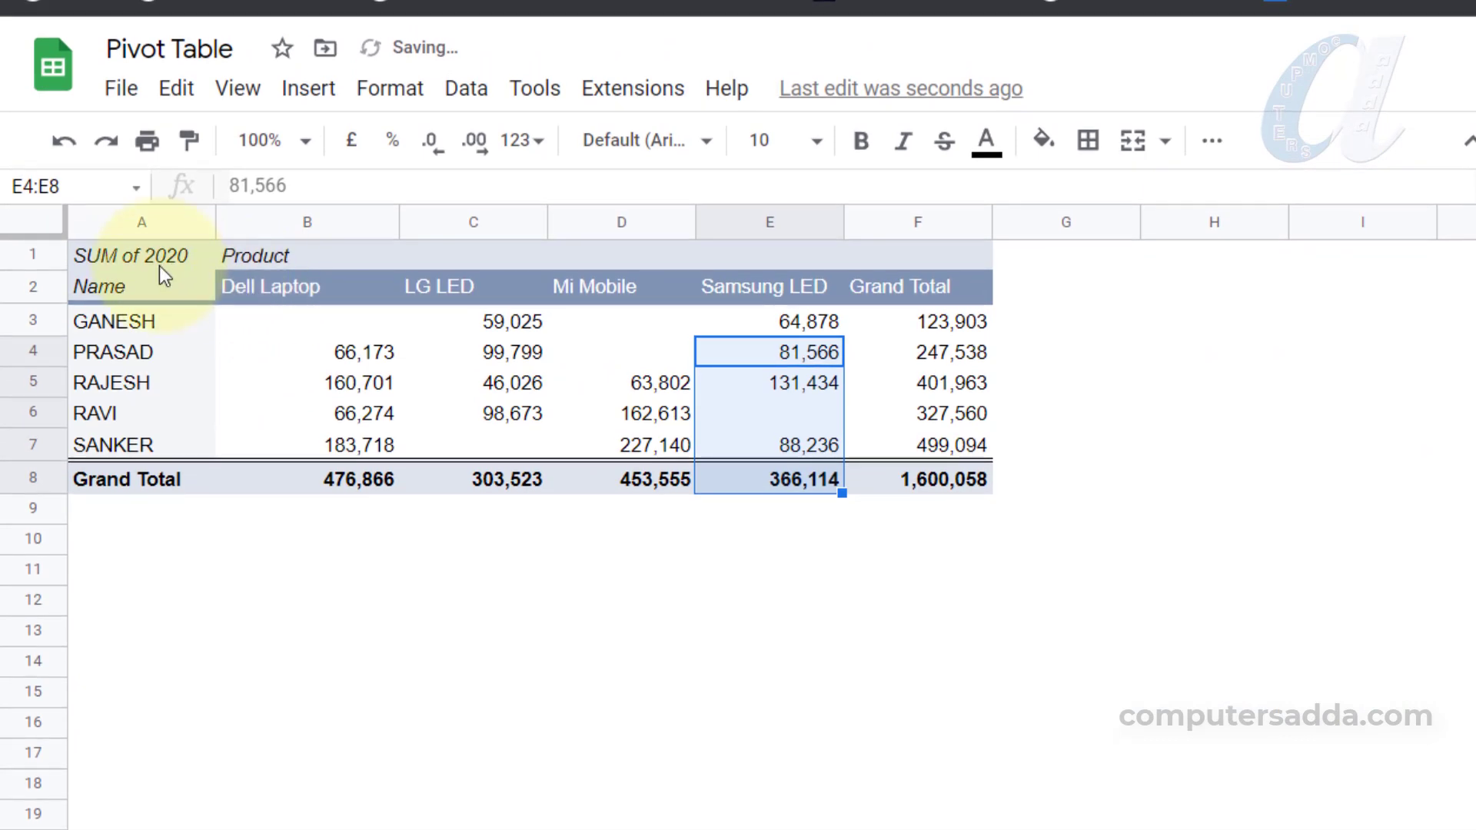
left_click_drag(285, 321, 801, 446)
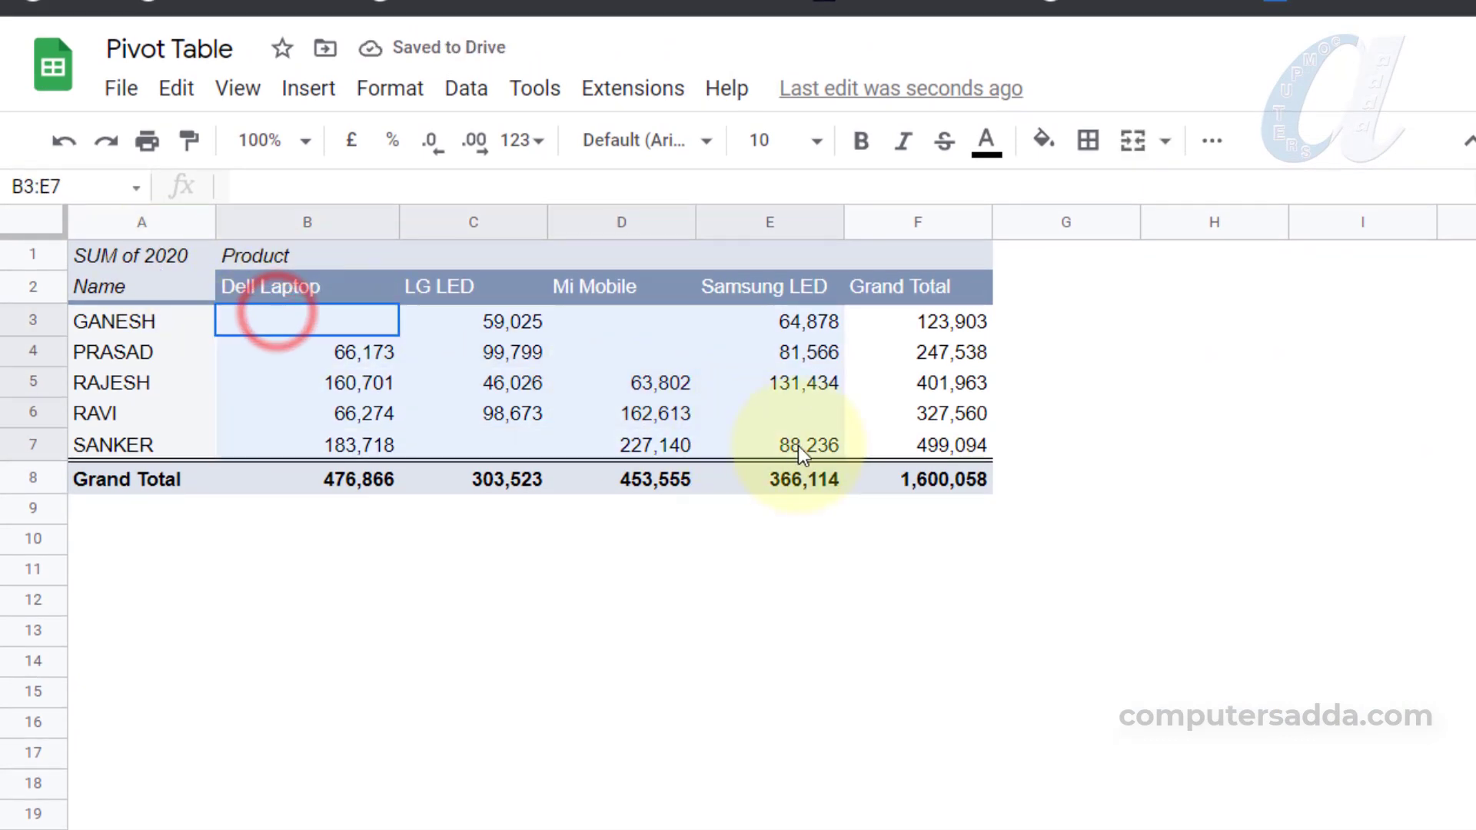
left_click(307, 140)
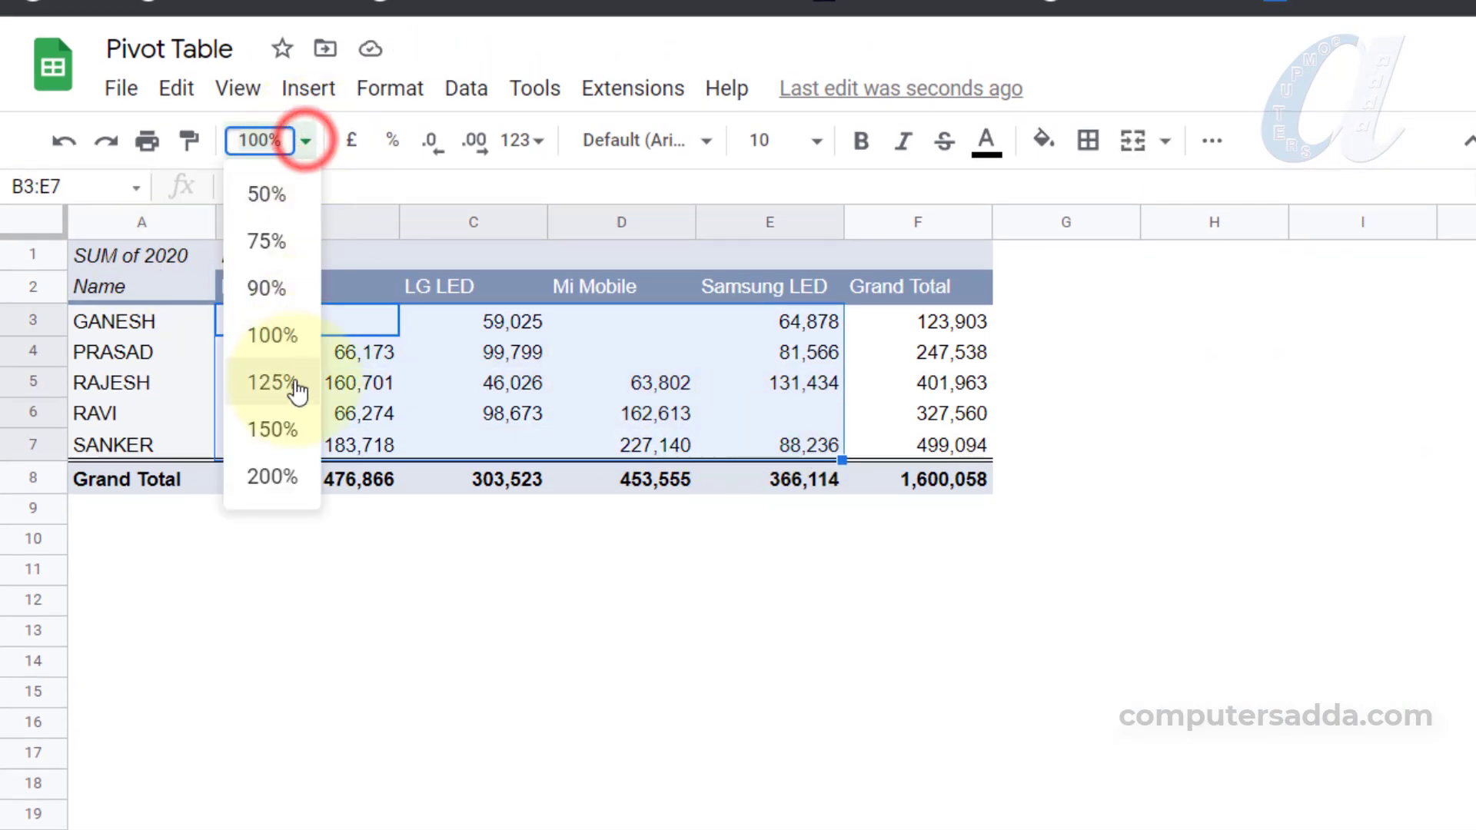
left_click(286, 432)
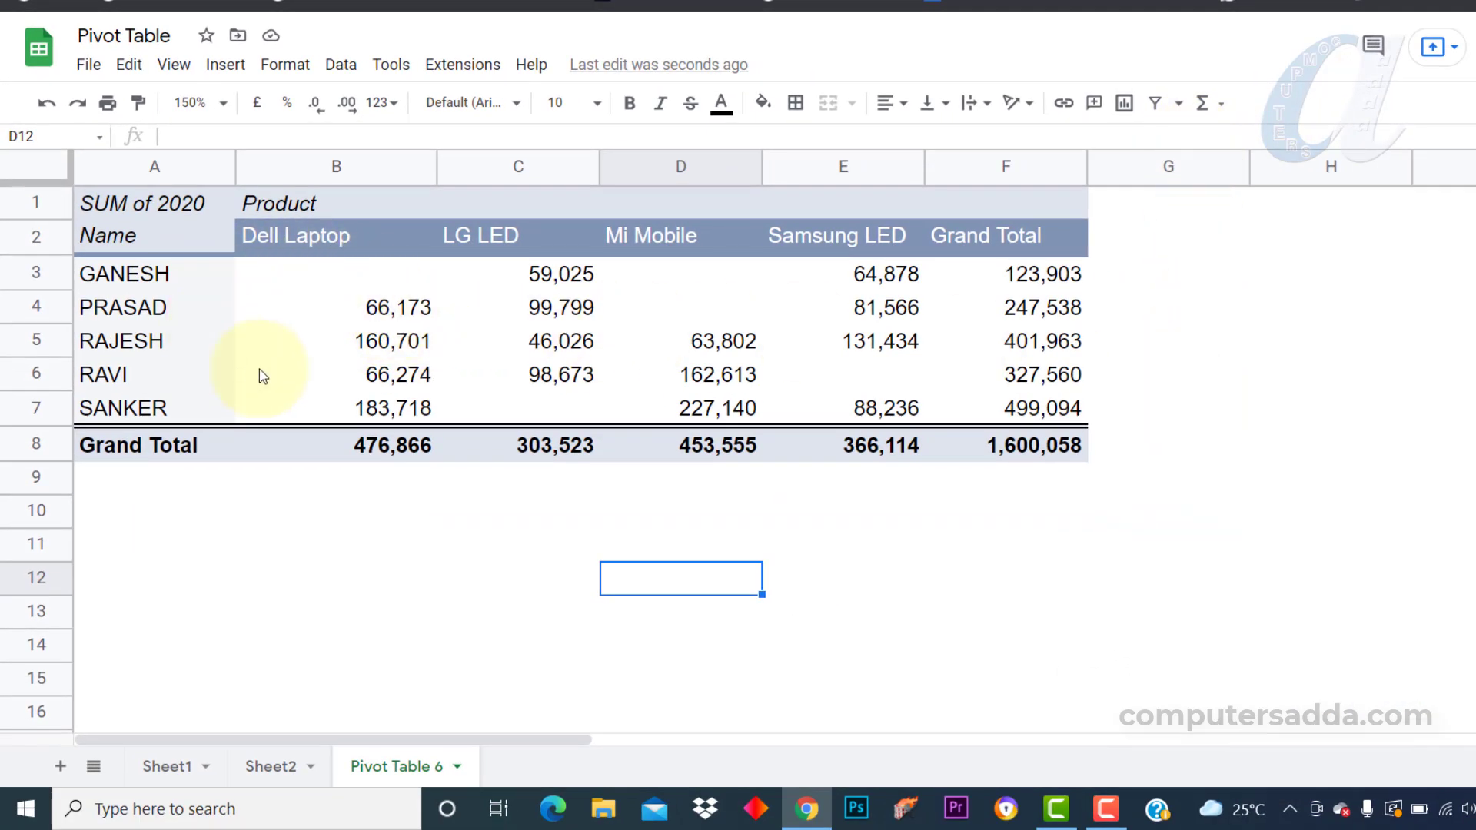
- Examine the 2020 sums per product in B3:E7 and the row totals in F3:F7
left_click(415, 340)
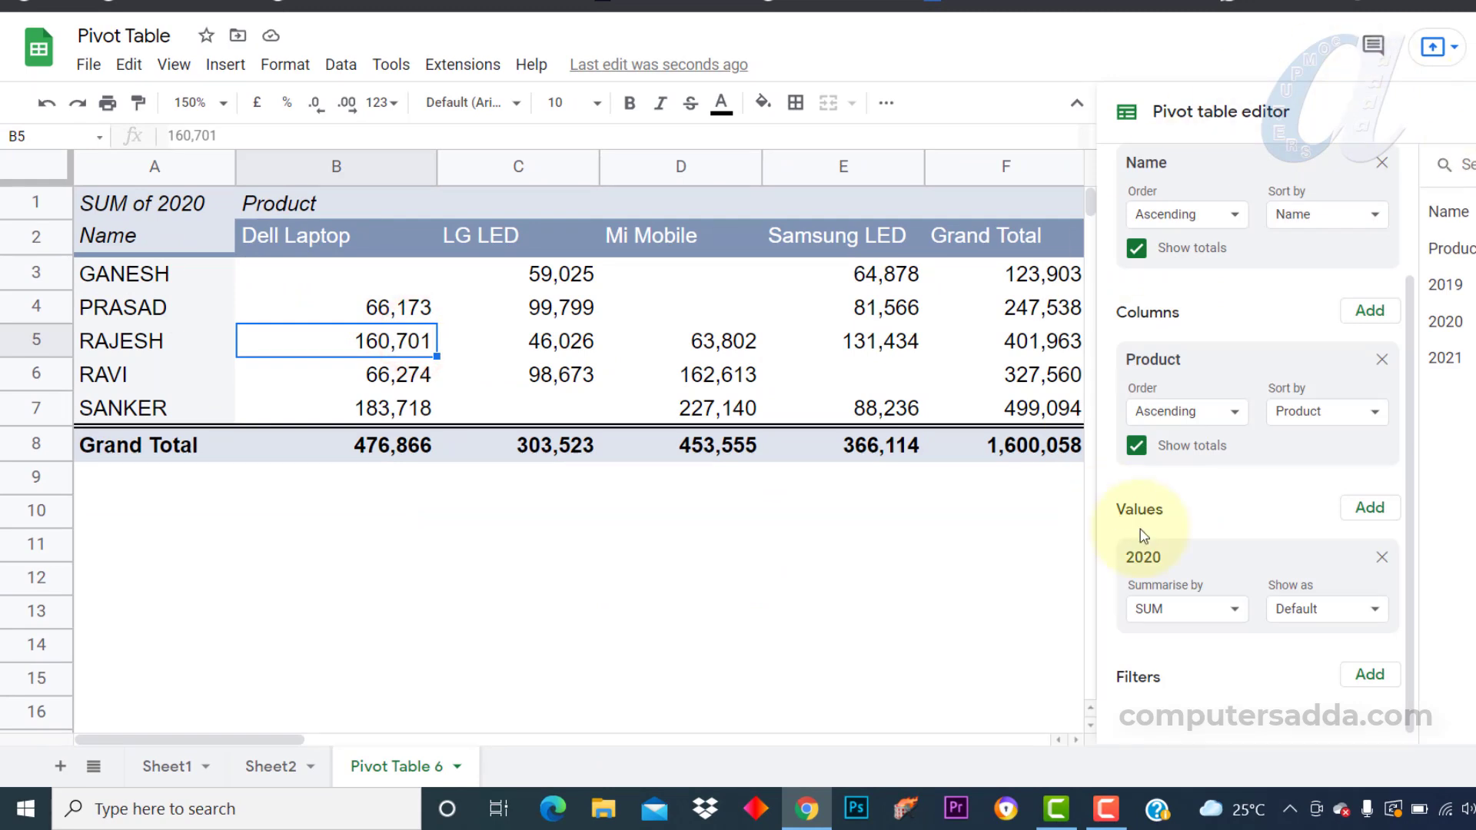
left_click_drag(336, 273, 846, 408)
left_click(700, 376)
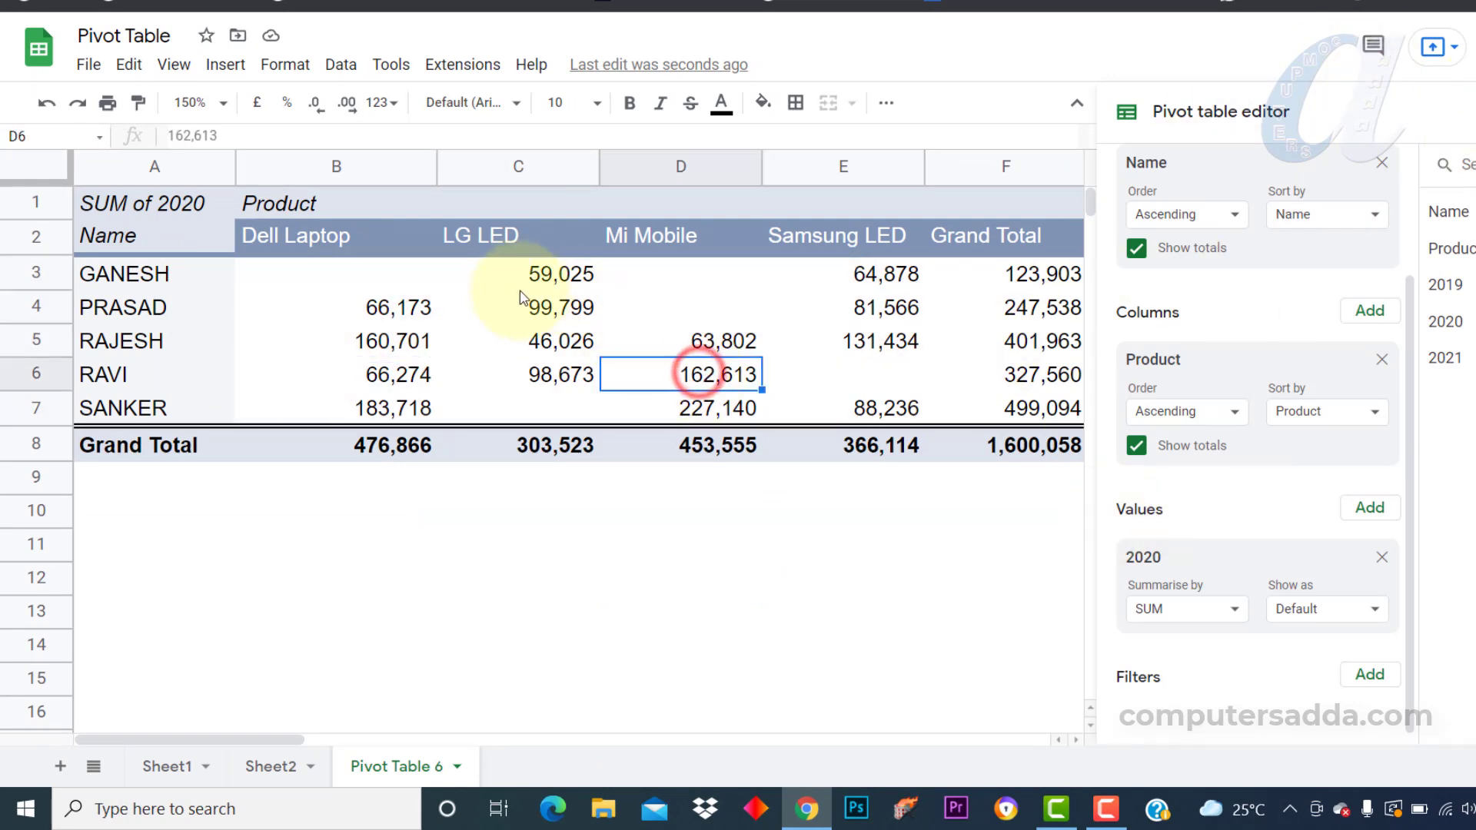
left_click_drag(336, 273, 842, 426)
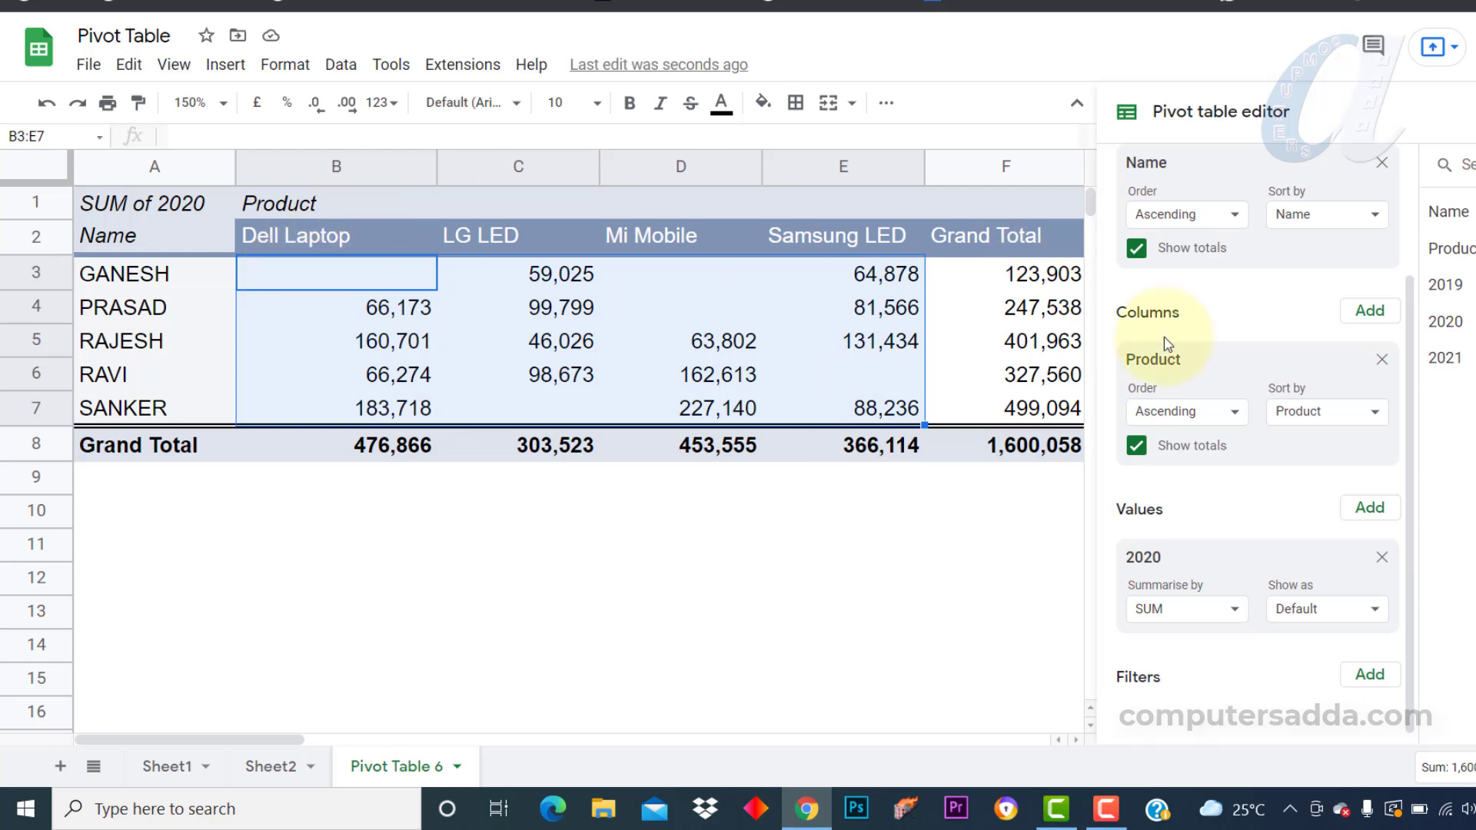
left_click_drag(1014, 271, 1027, 406)
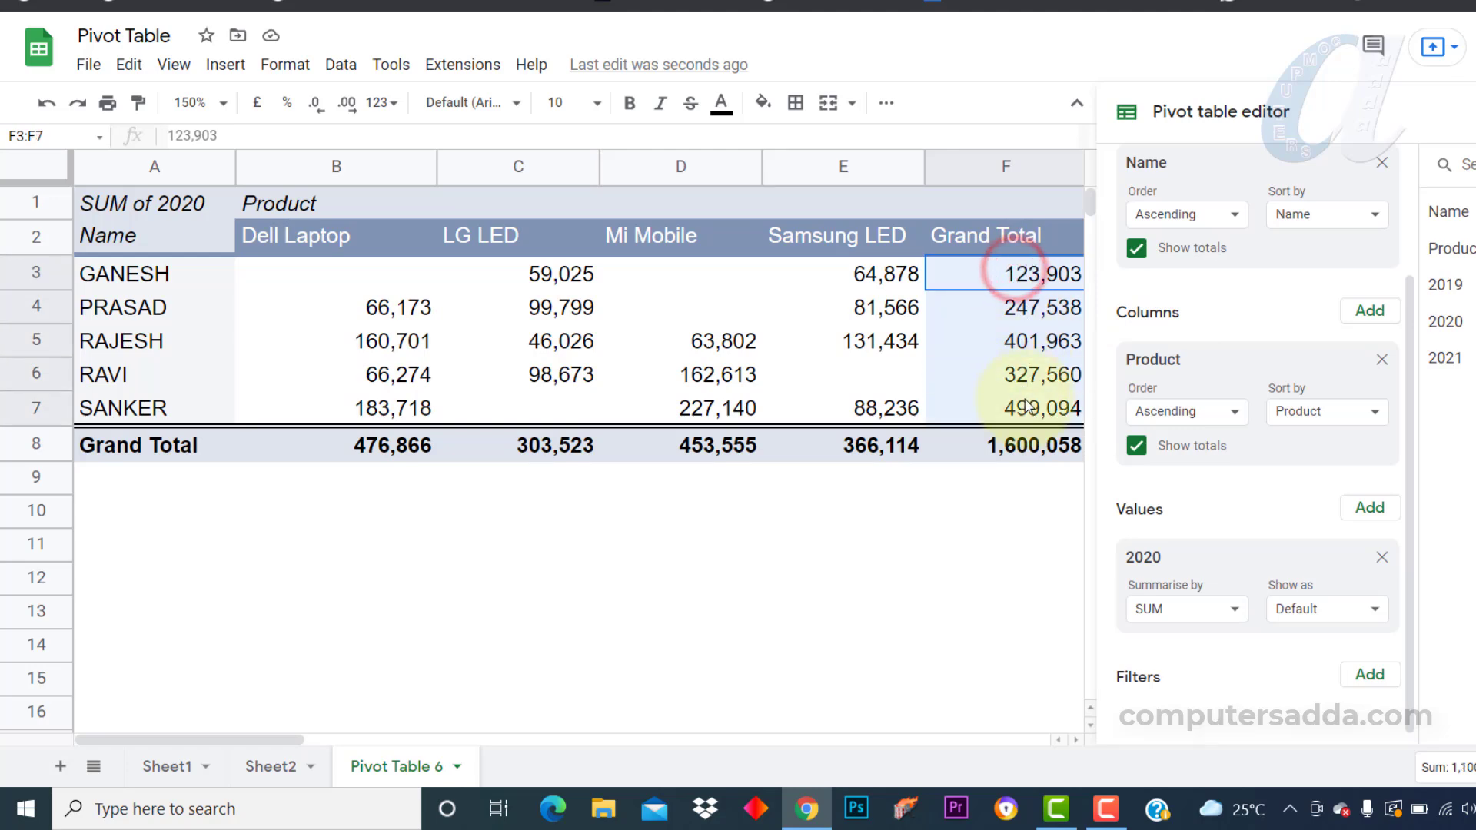
- Show the summed 2020 pivot values as % of row
left_click(573, 372)
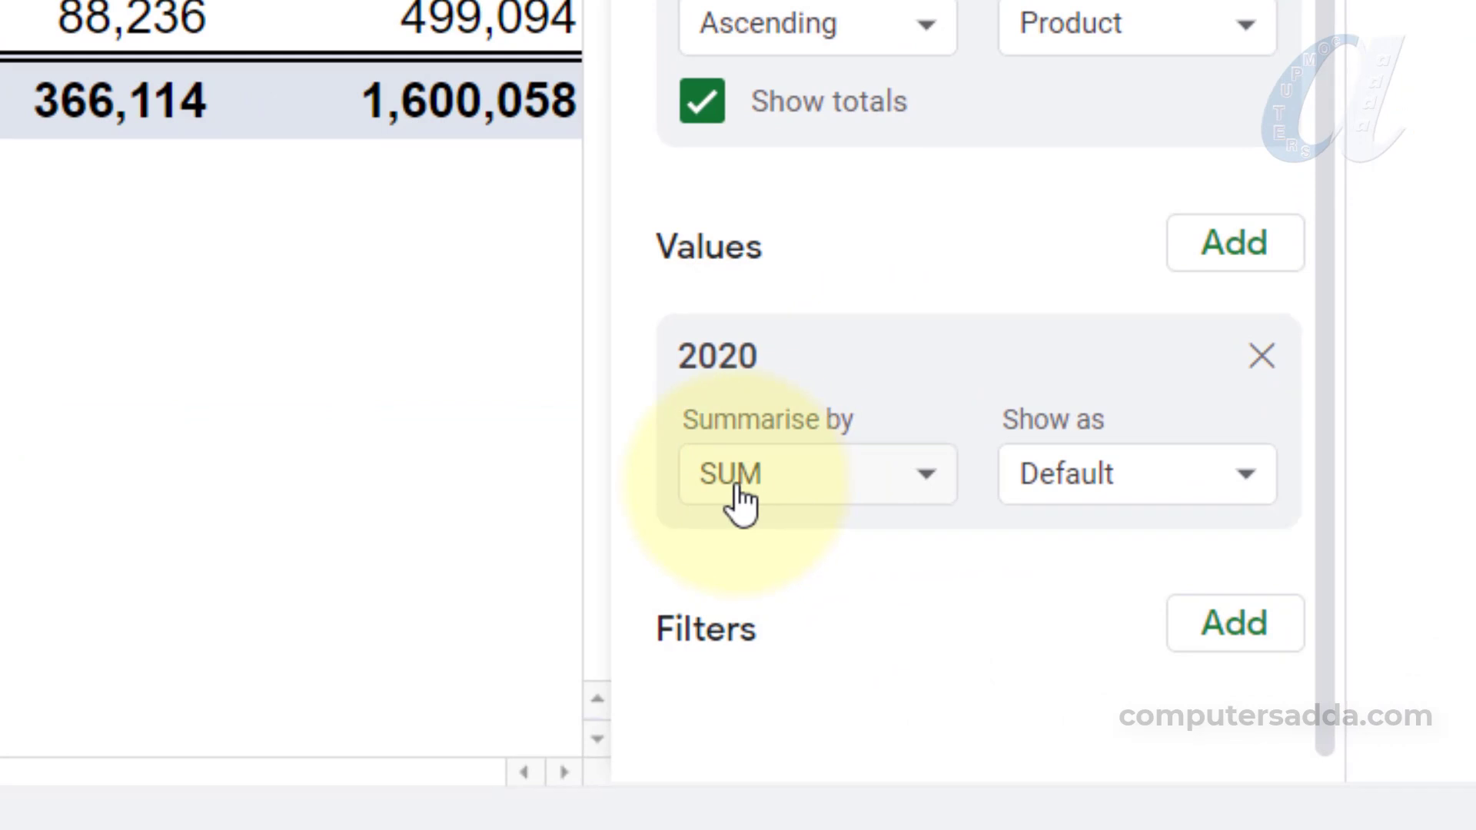
left_click(1147, 482)
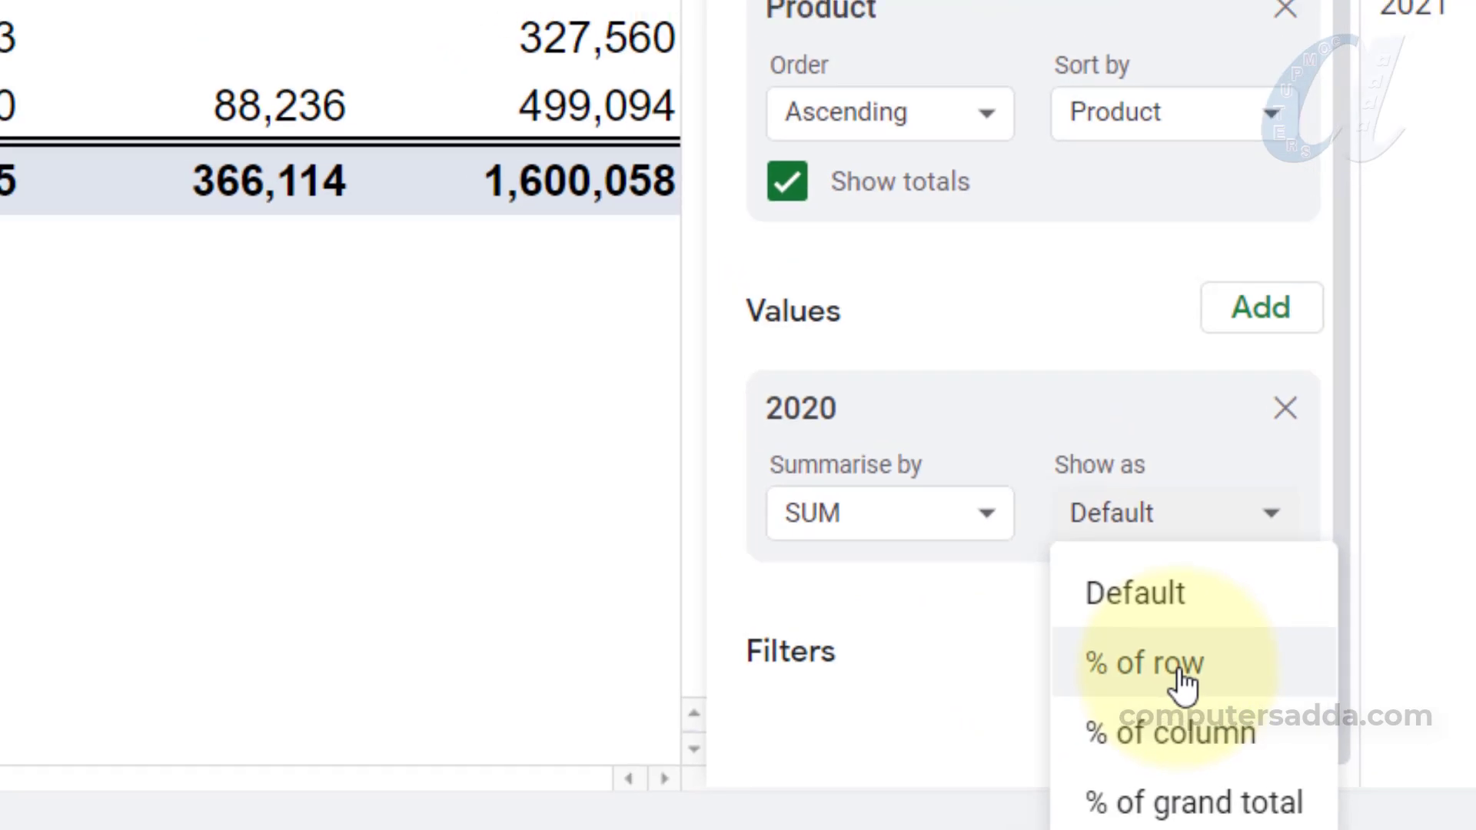
left_click(1144, 654)
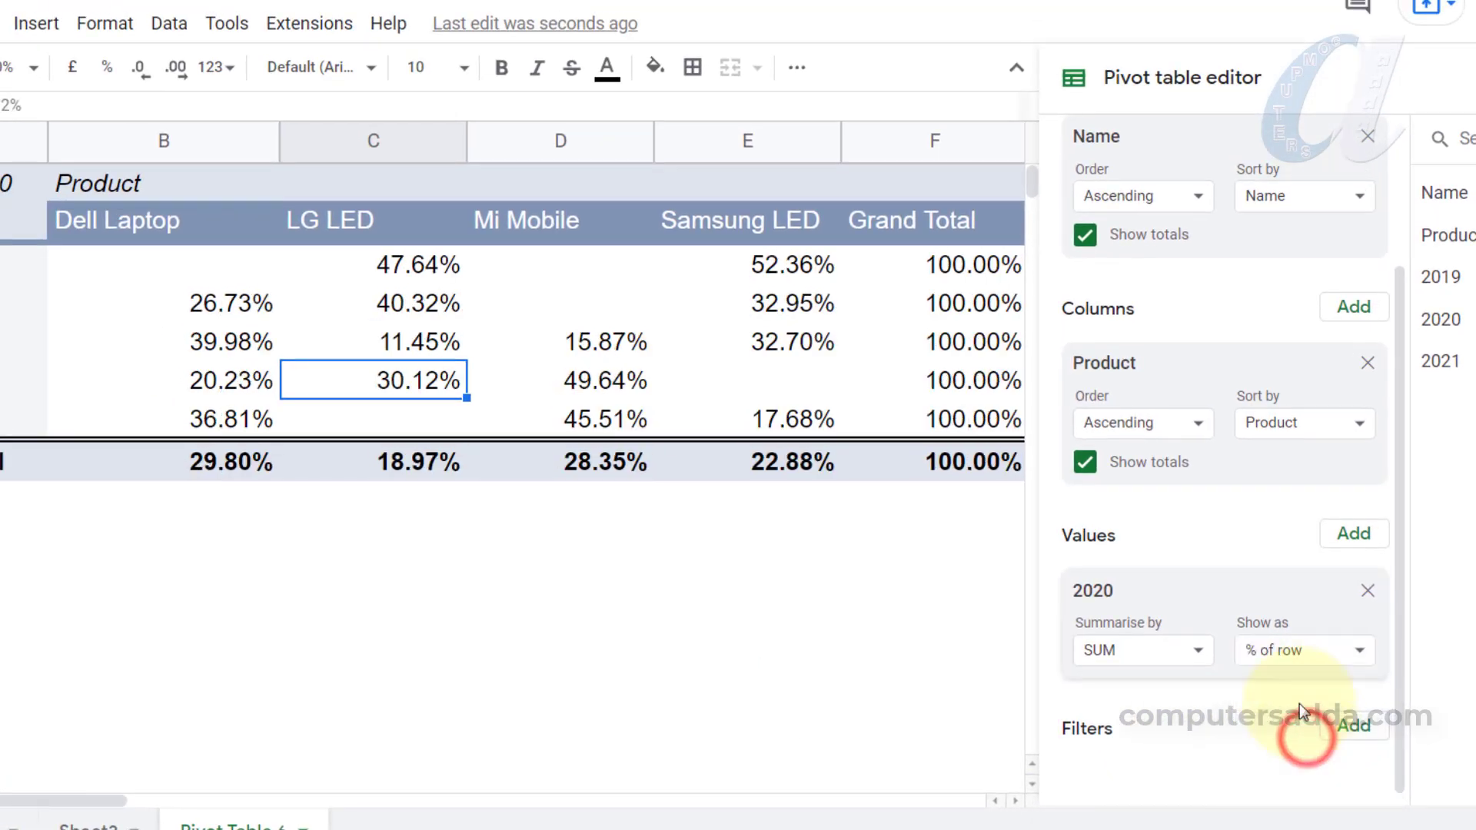
- Examine how each product's percentage in the first name's row contributes to that row's total
left_click(953, 266)
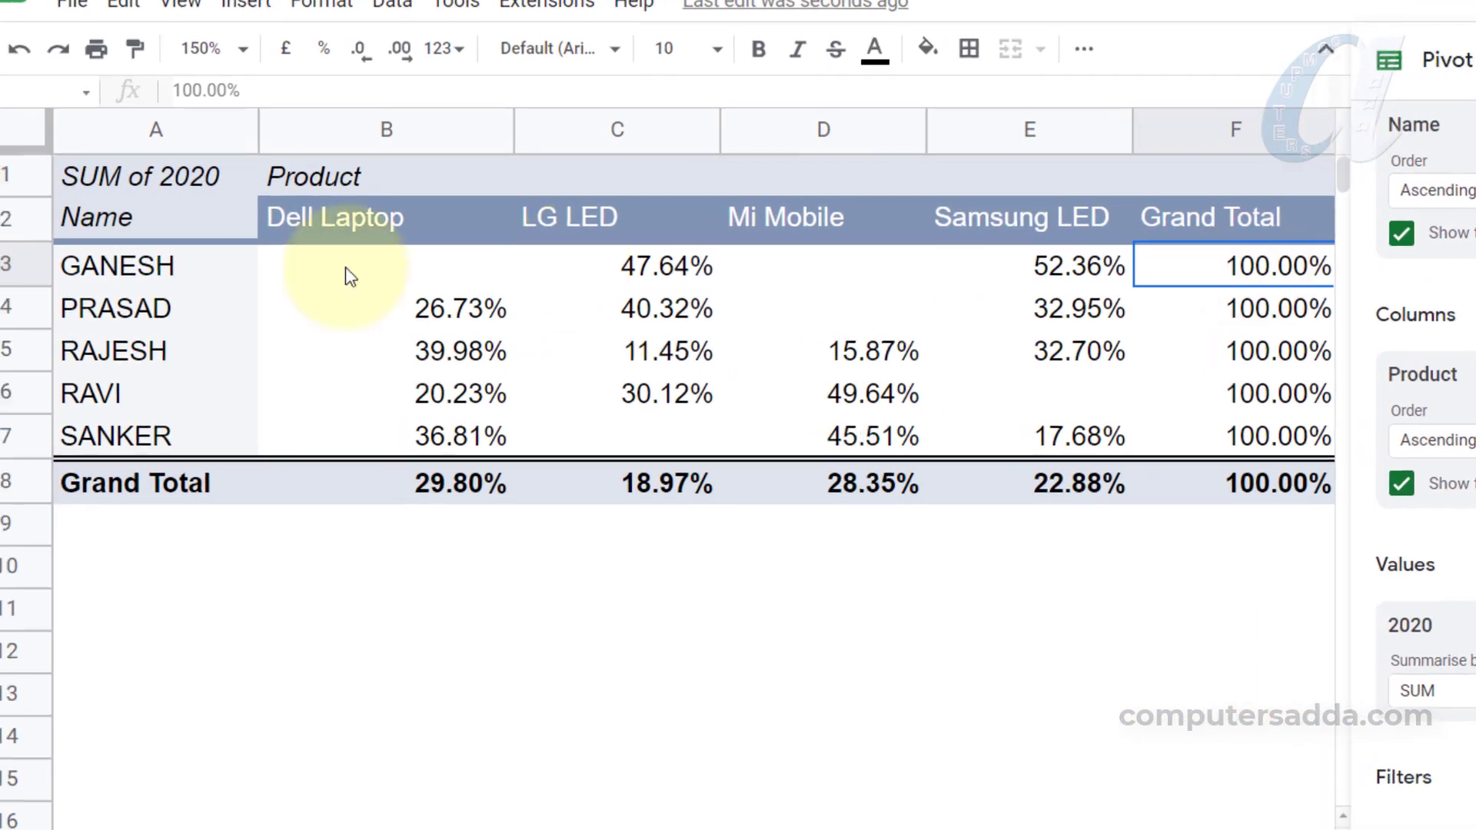
left_click(89, 266)
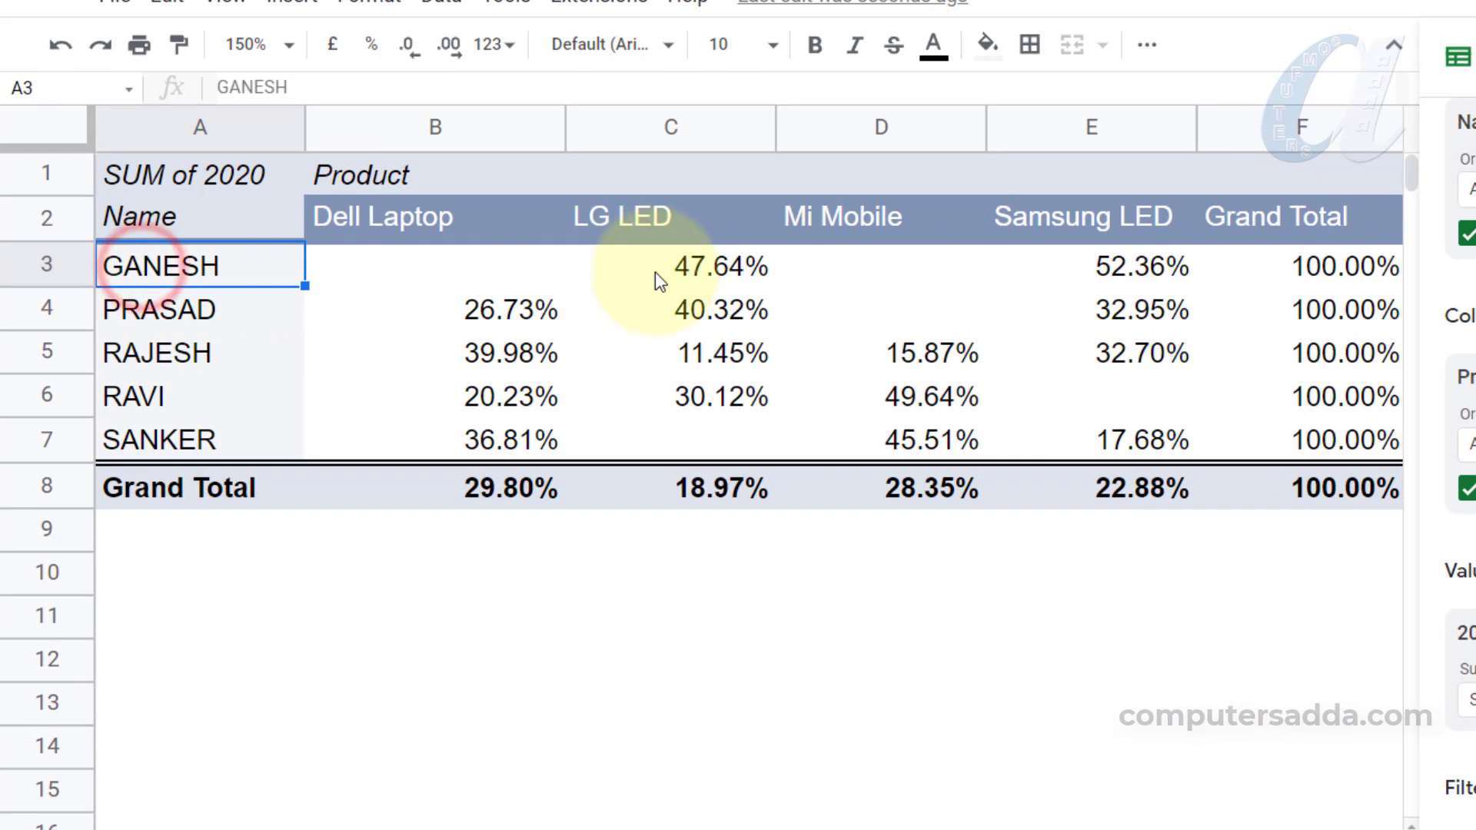
left_click(712, 270)
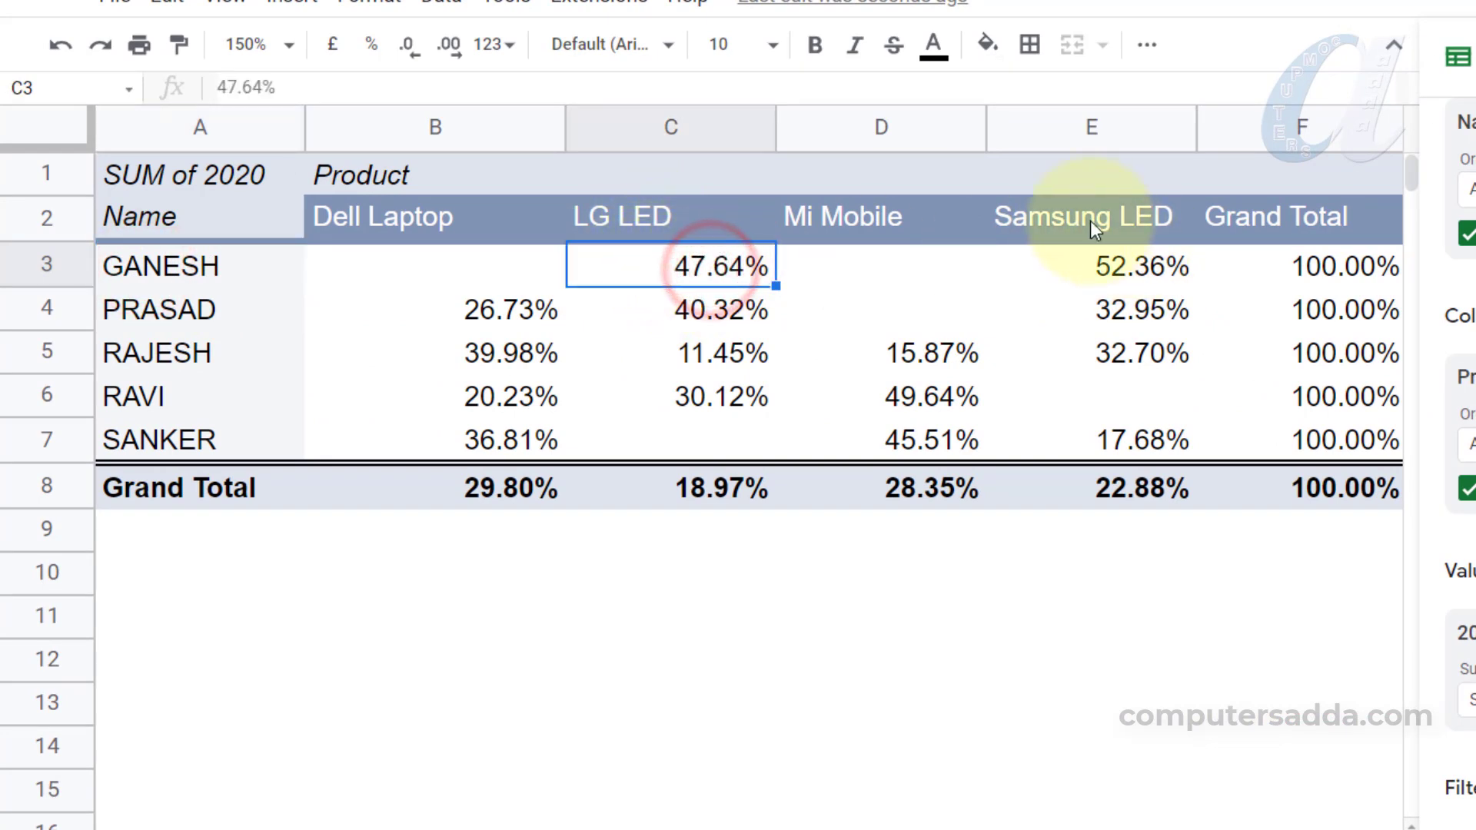
left_click(1162, 269)
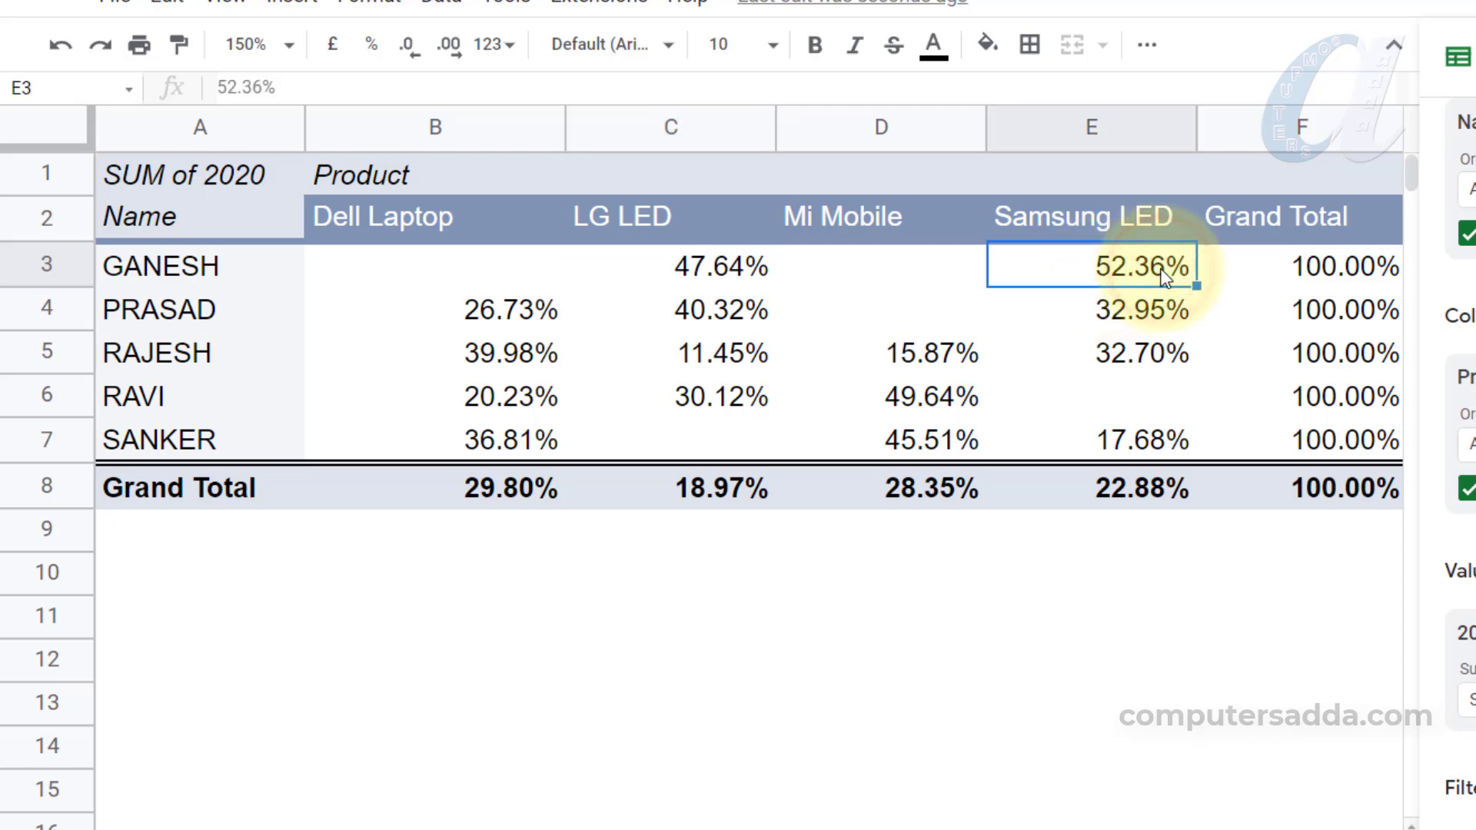
left_click(874, 269)
left_click(412, 266)
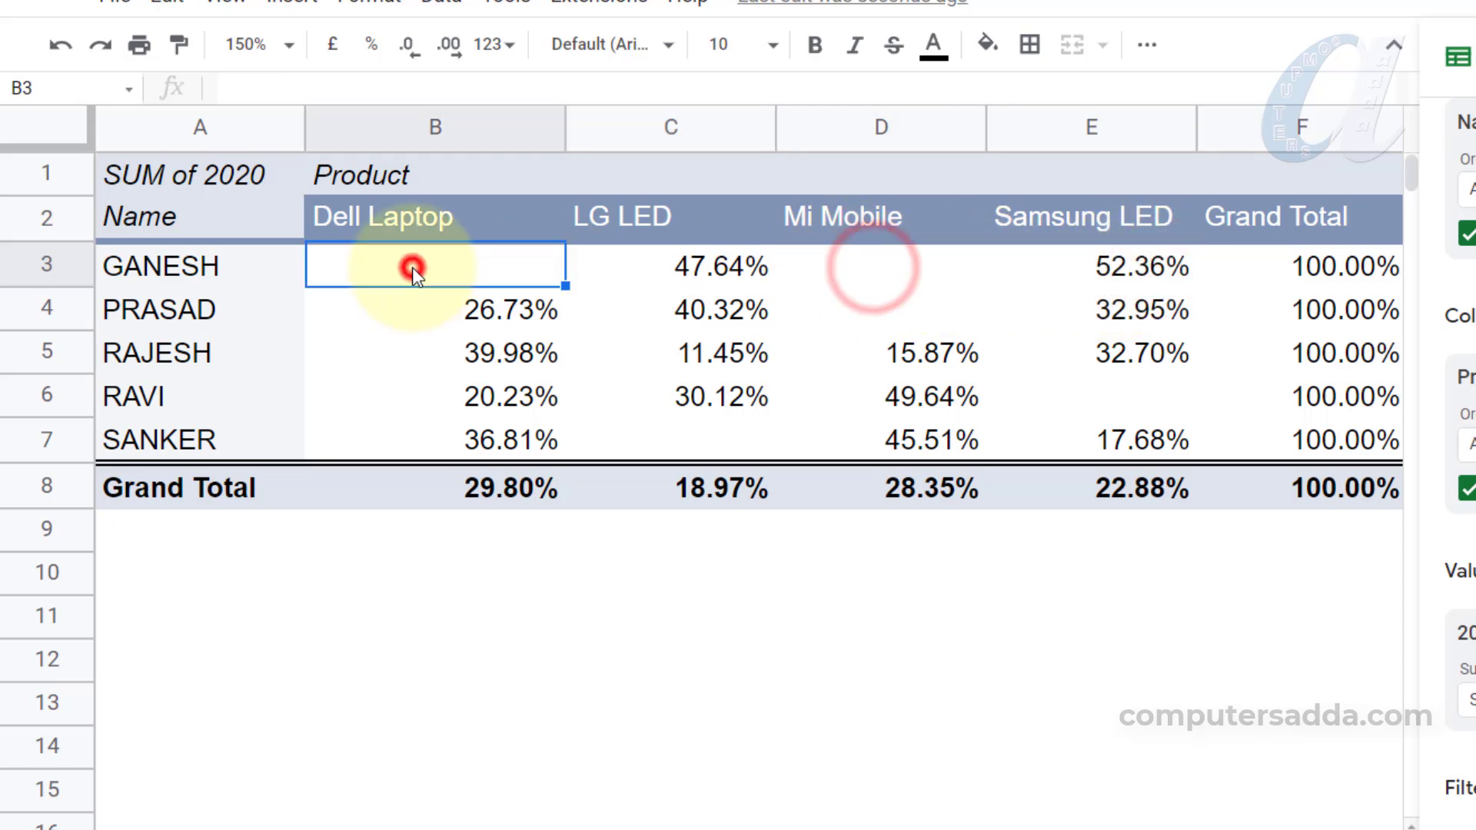
left_click(874, 260)
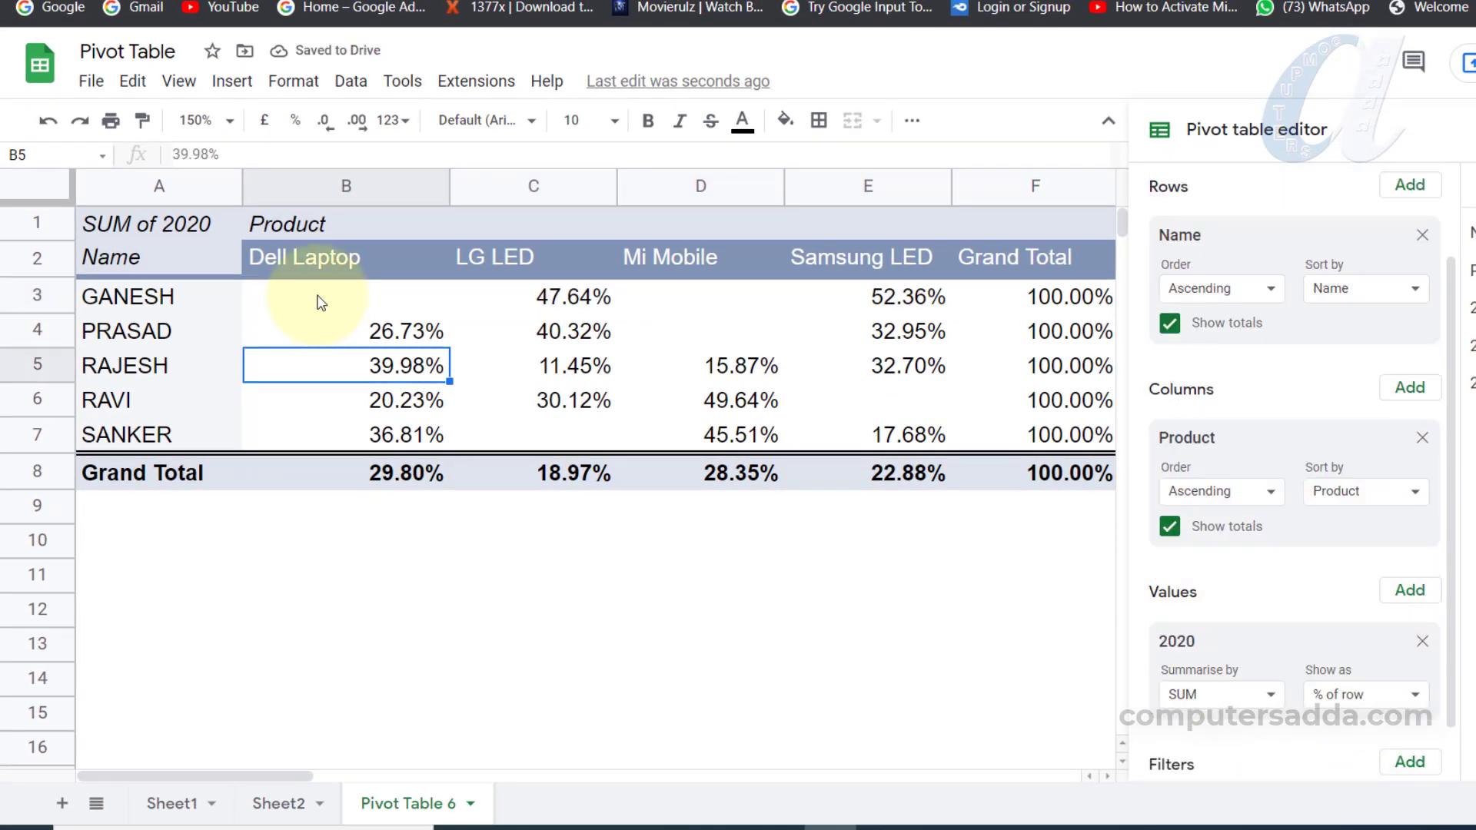
- Show the summed 2020 pivot values as % of column and review the Dell Laptop percentages in B4:B7
left_click(1368, 709)
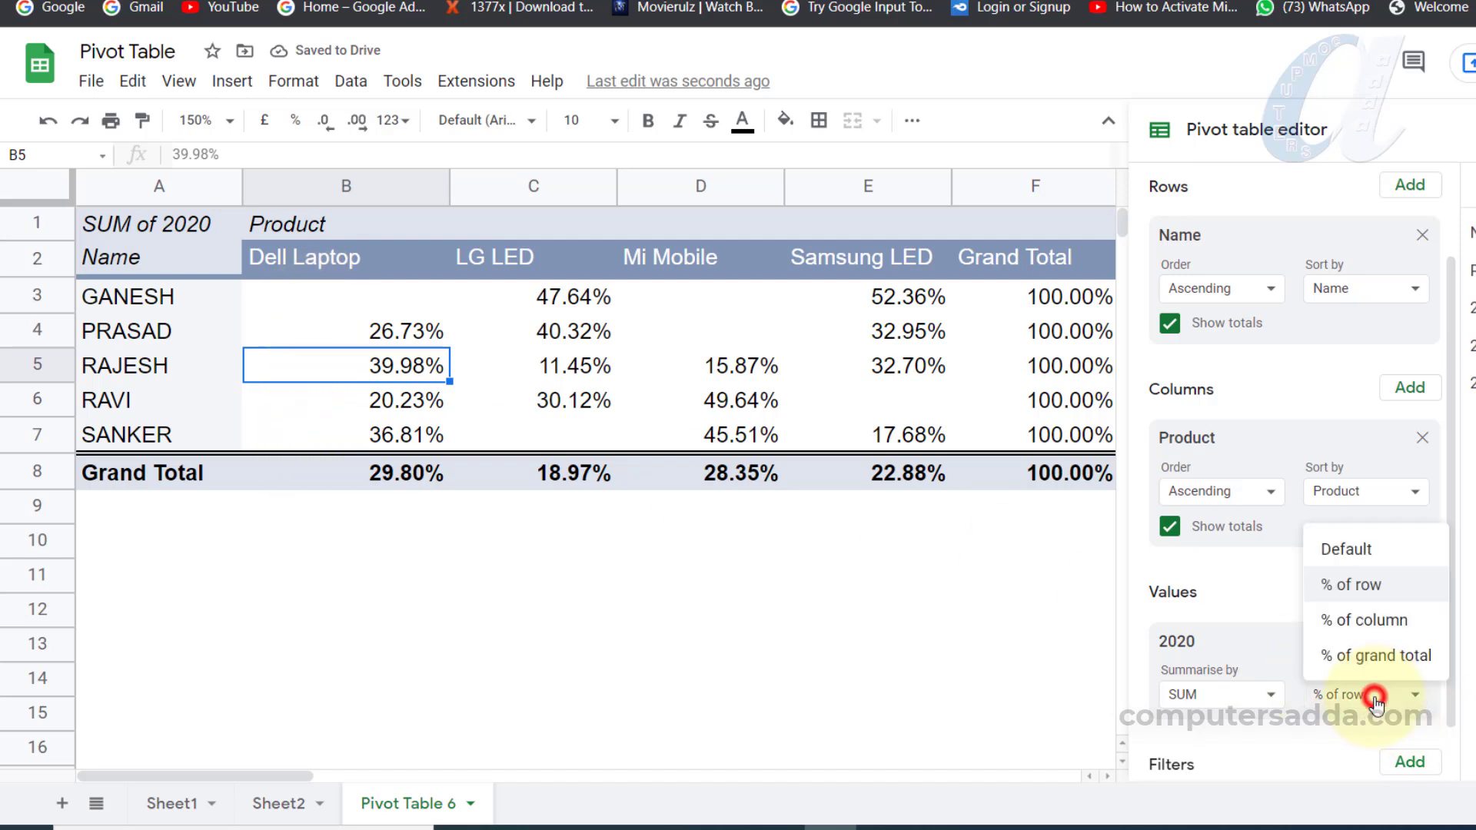
left_click(1380, 622)
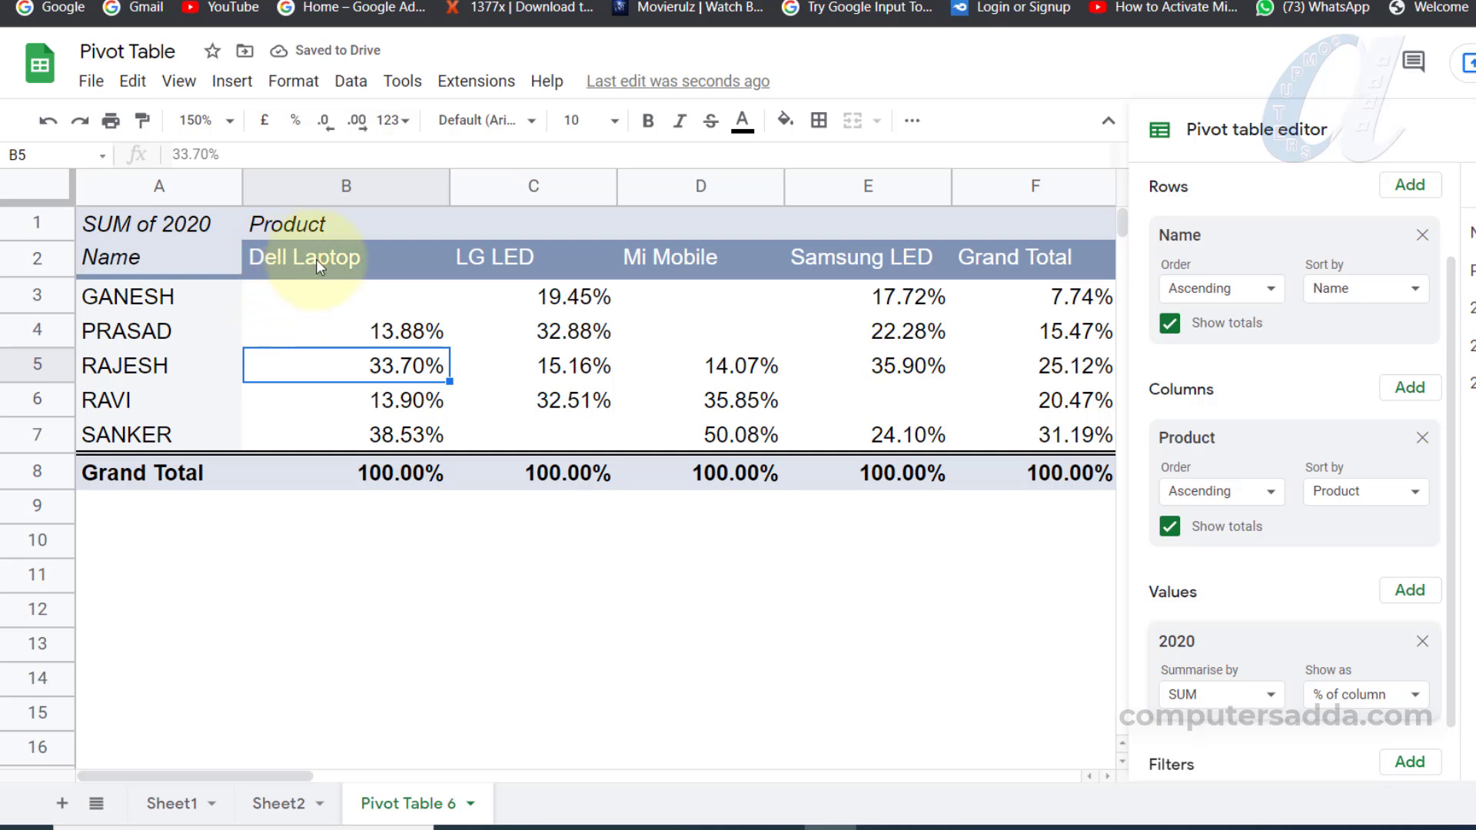
left_click_drag(343, 336, 335, 446)
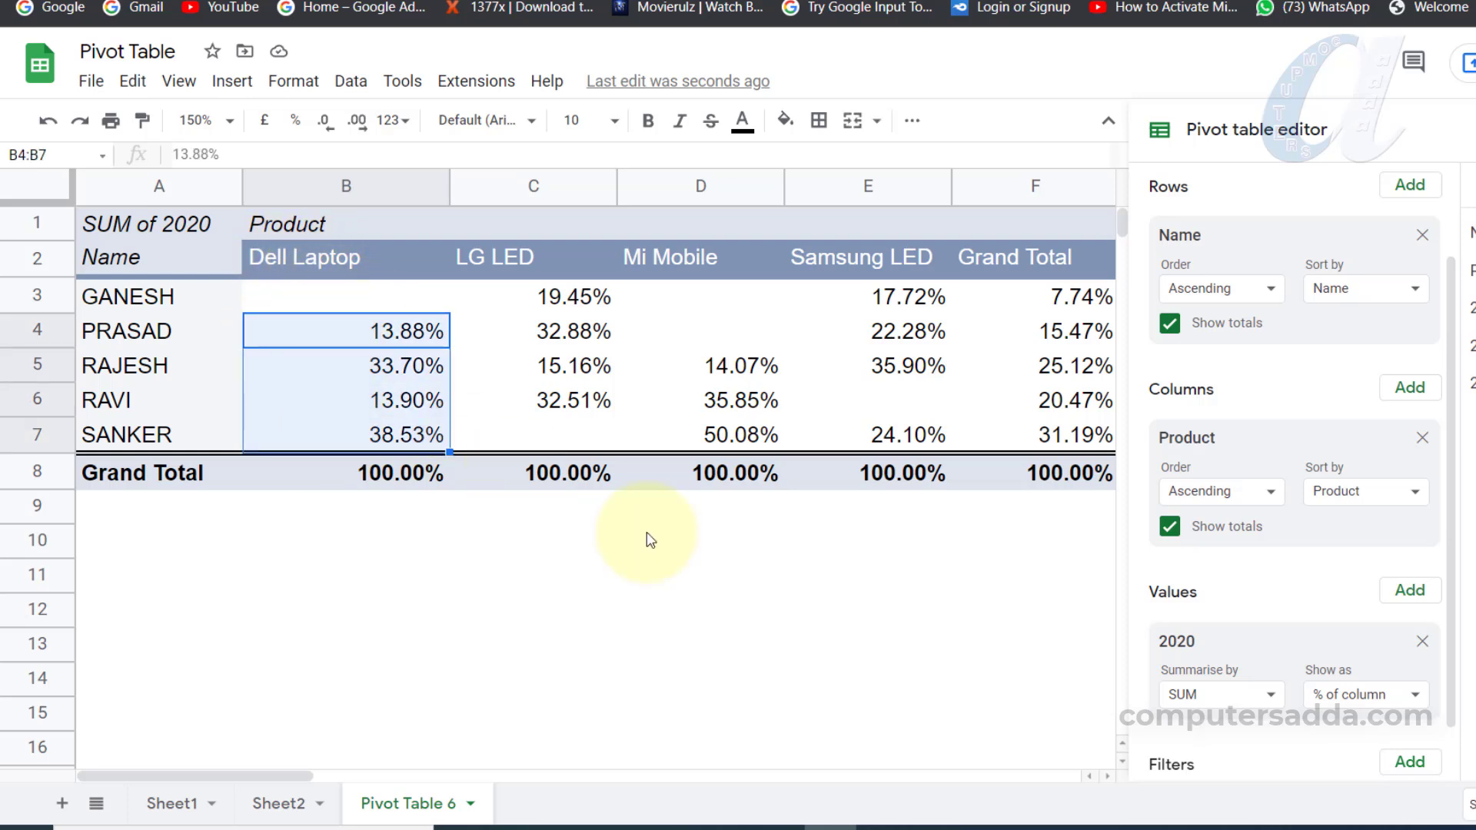
- Return the 2020 pivot values to the Default display and review the sums in B3:E7
left_click(1382, 700)
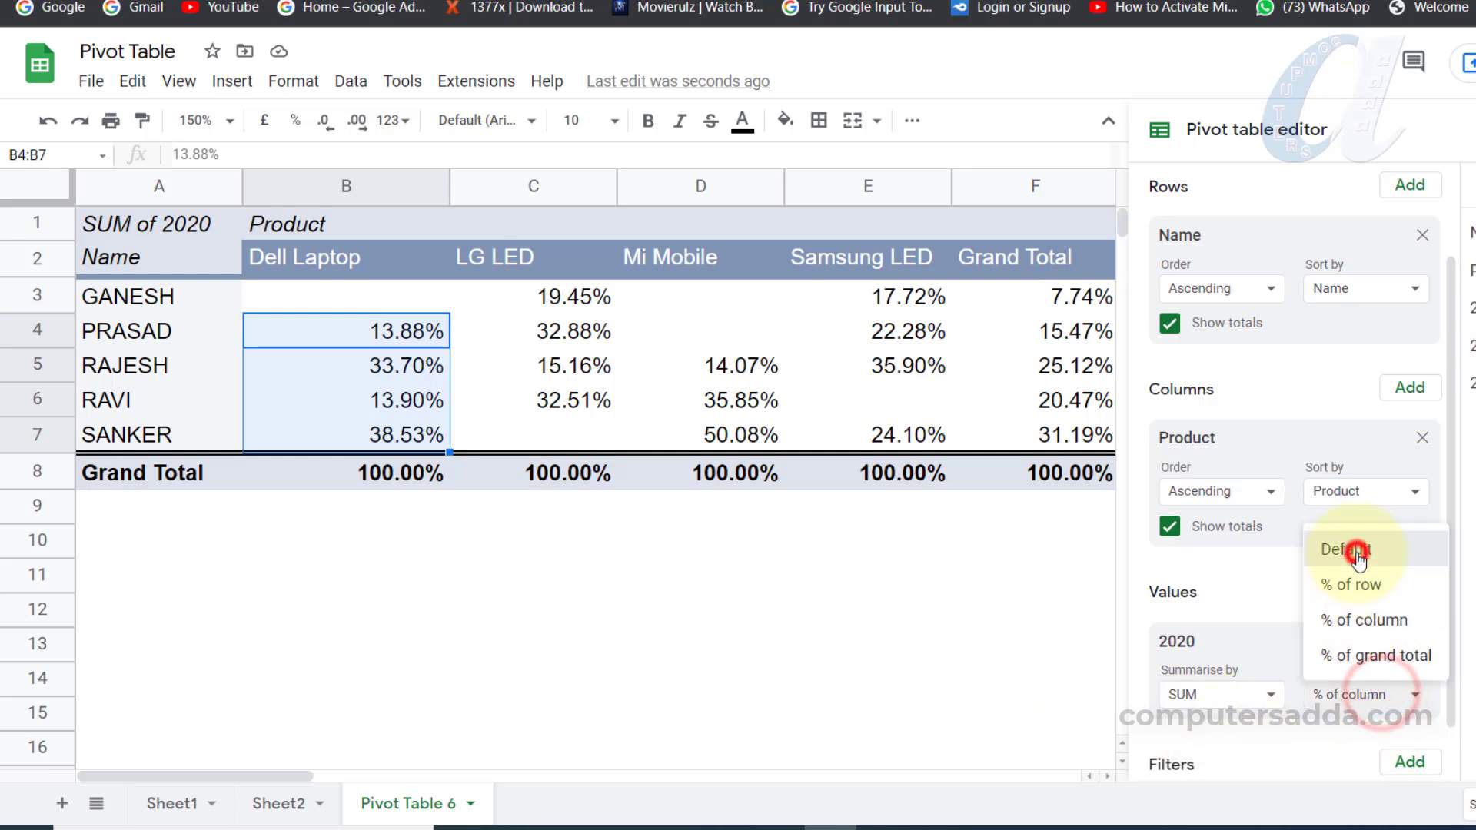
left_click(1351, 551)
left_click(510, 327)
left_click_drag(310, 292, 854, 430)
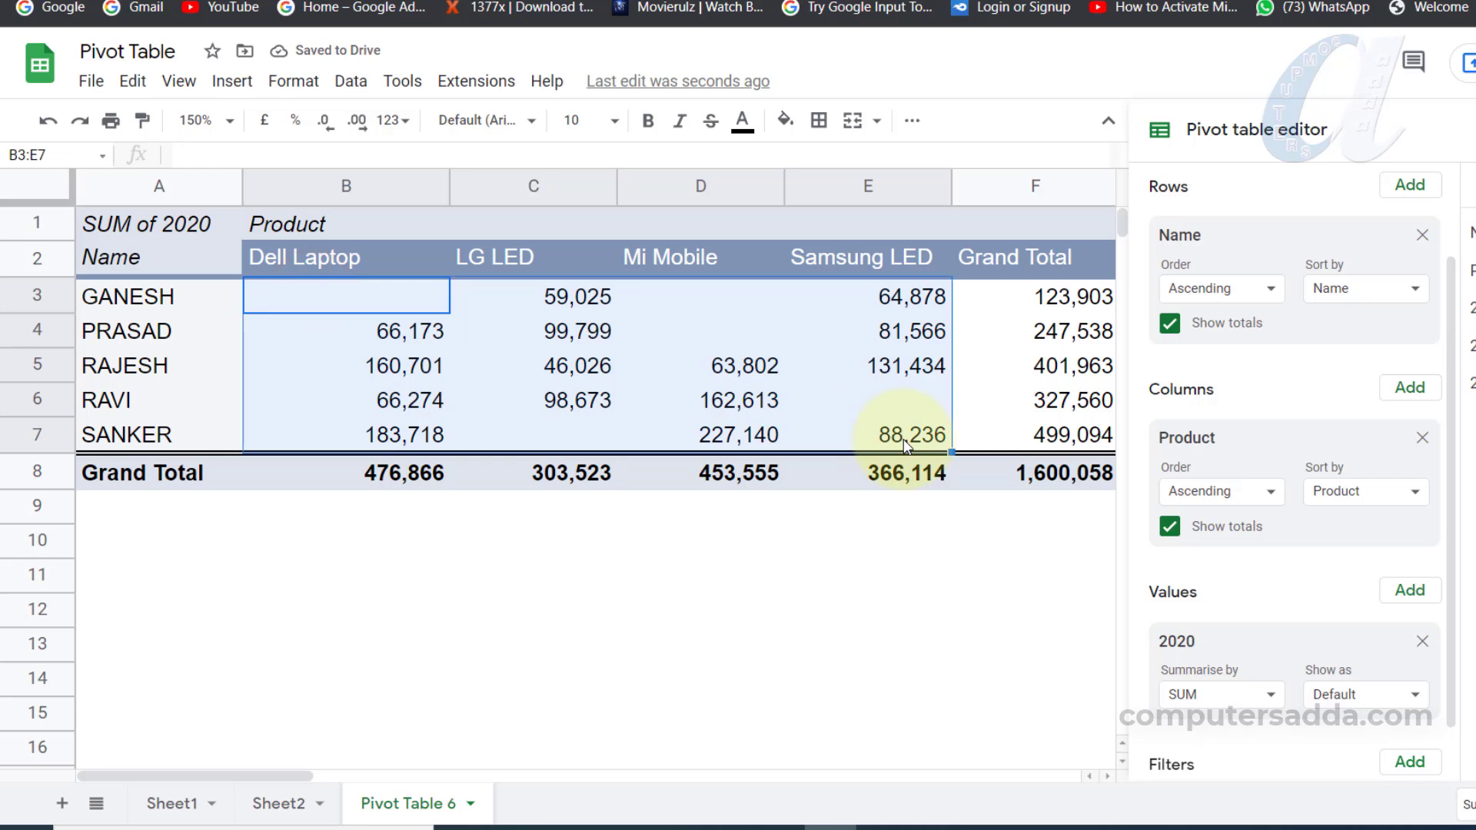
left_click(538, 400)
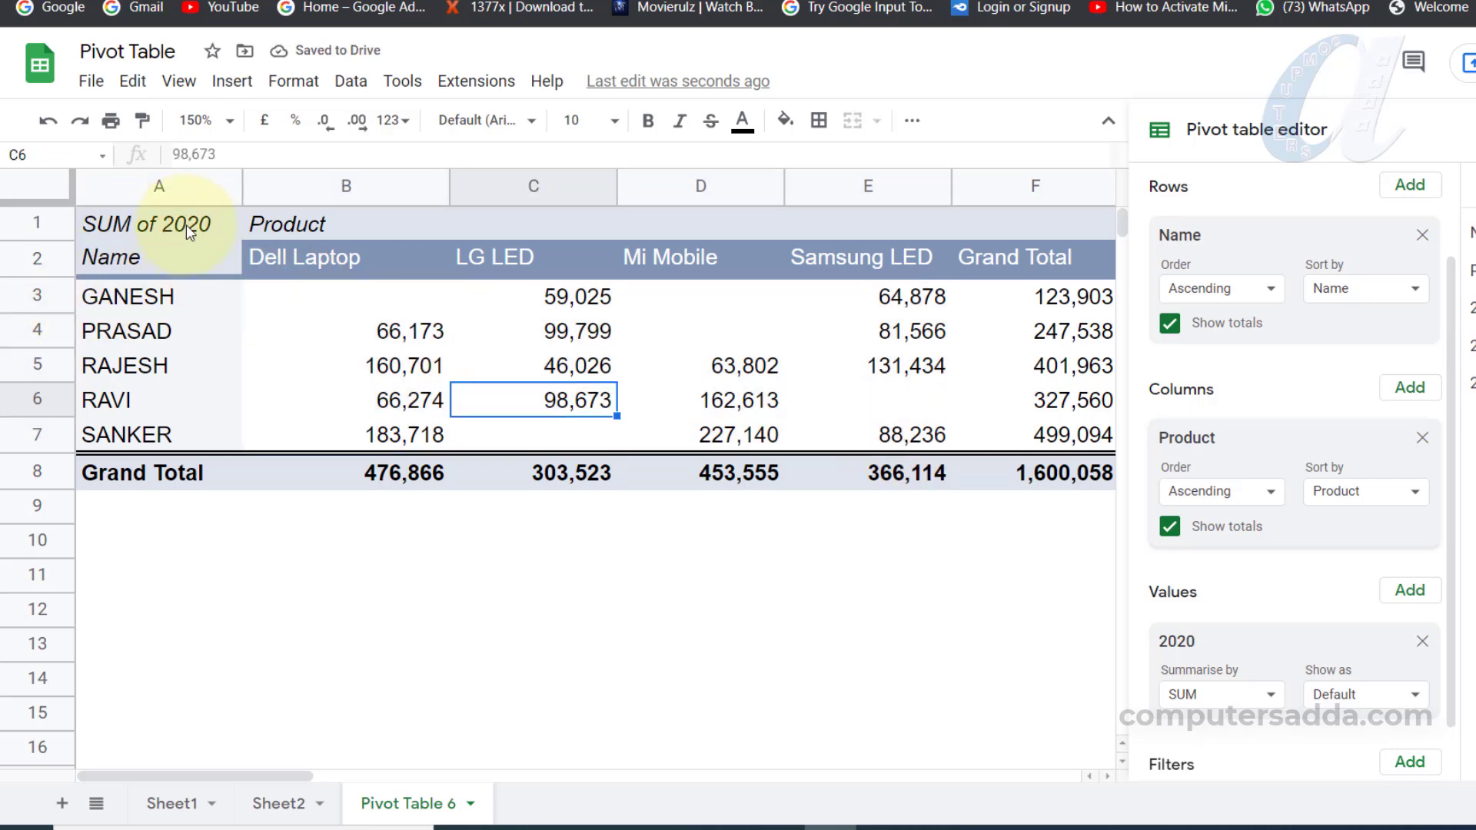
left_click_drag(308, 296, 869, 434)
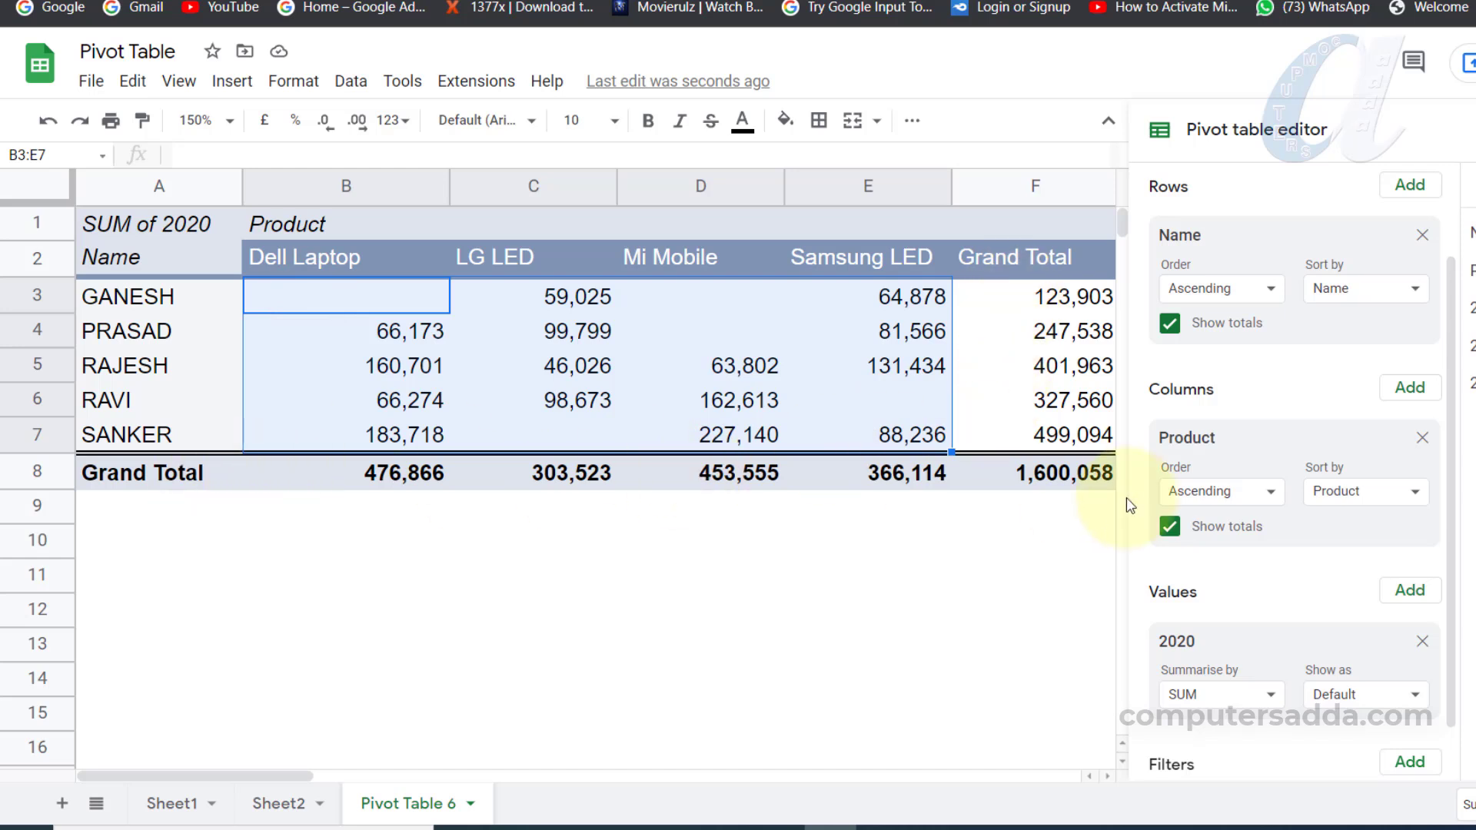
- Hide the totals for both the Name rows and the Product columns of the pivot table
left_click(1170, 324)
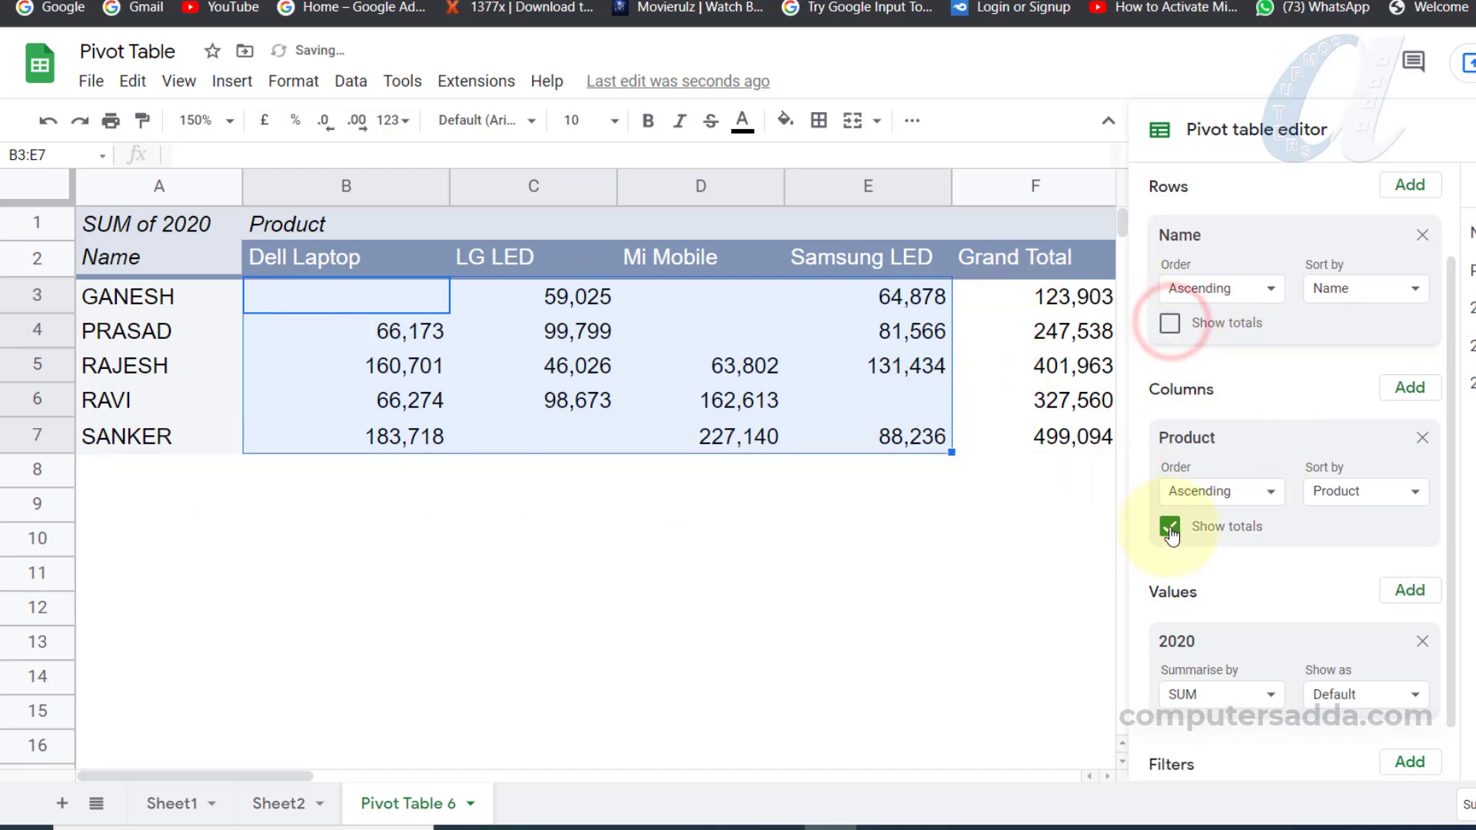
left_click(1171, 526)
left_click(403, 331)
left_click_drag(303, 289, 886, 445)
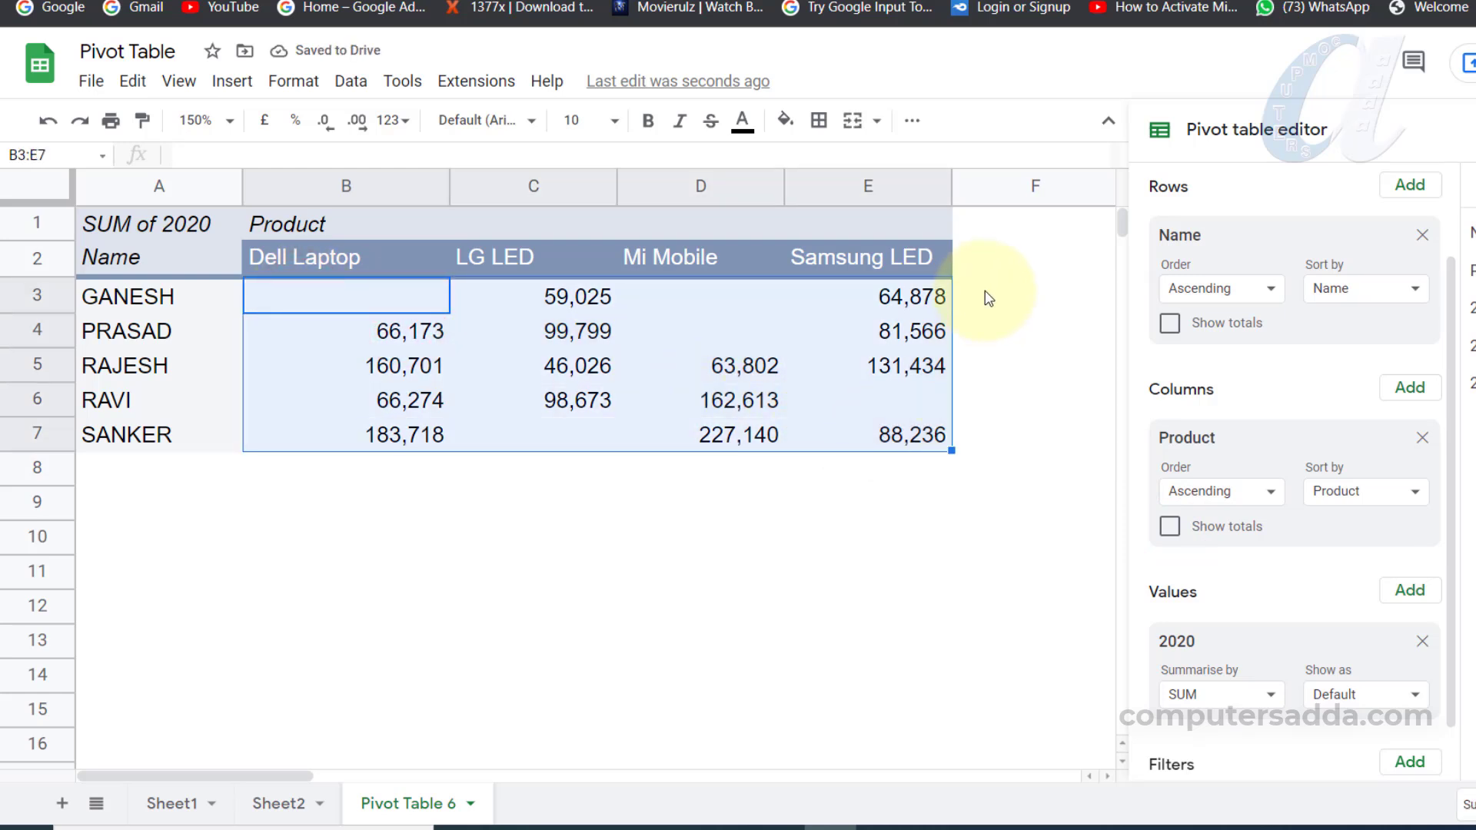
left_click_drag(1005, 378, 1008, 461)
left_click(478, 353)
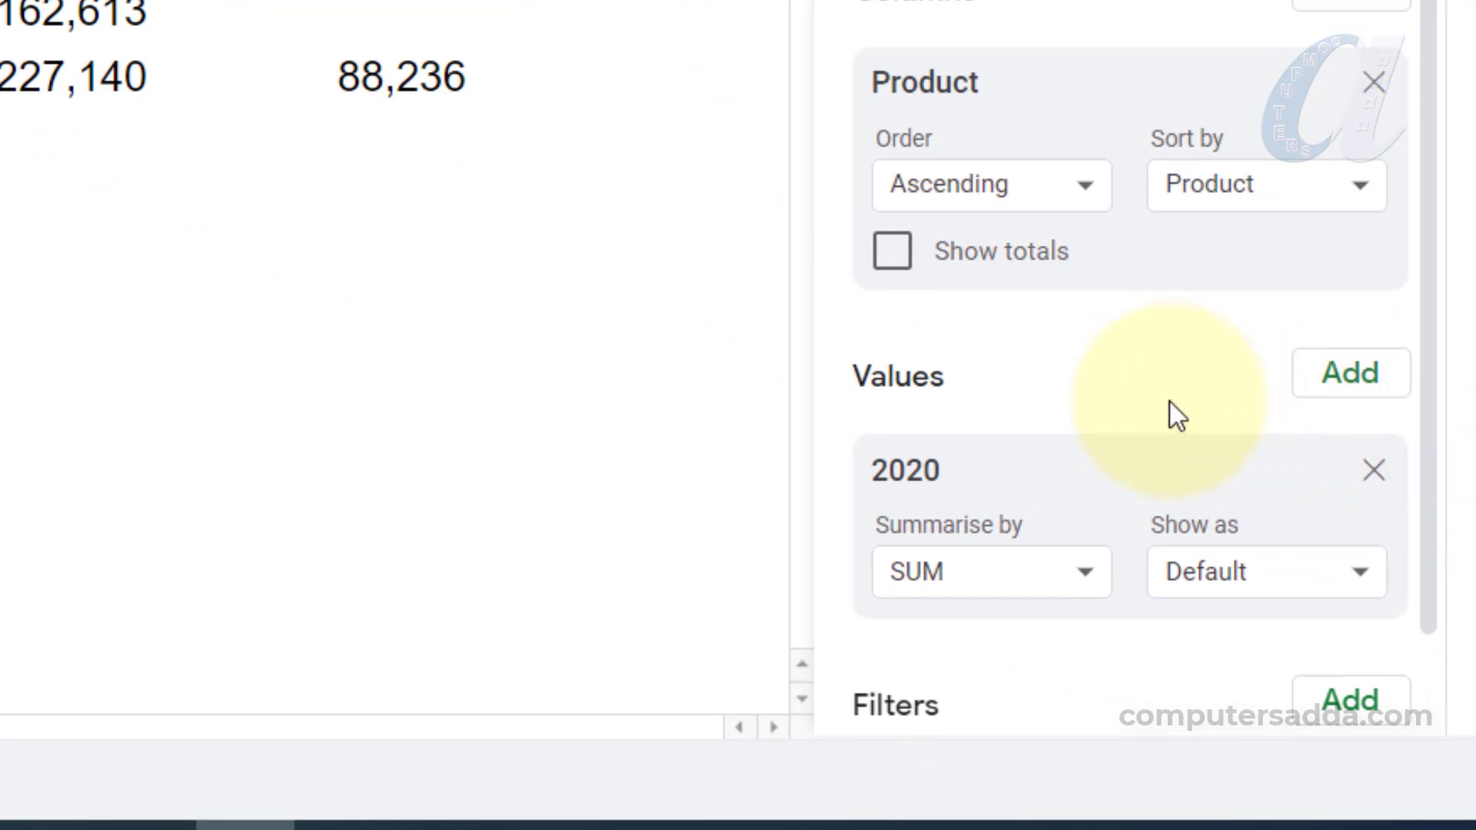
- Add the 2020 field as a filter on the pivot table
scroll(1173, 403, "down", 2)
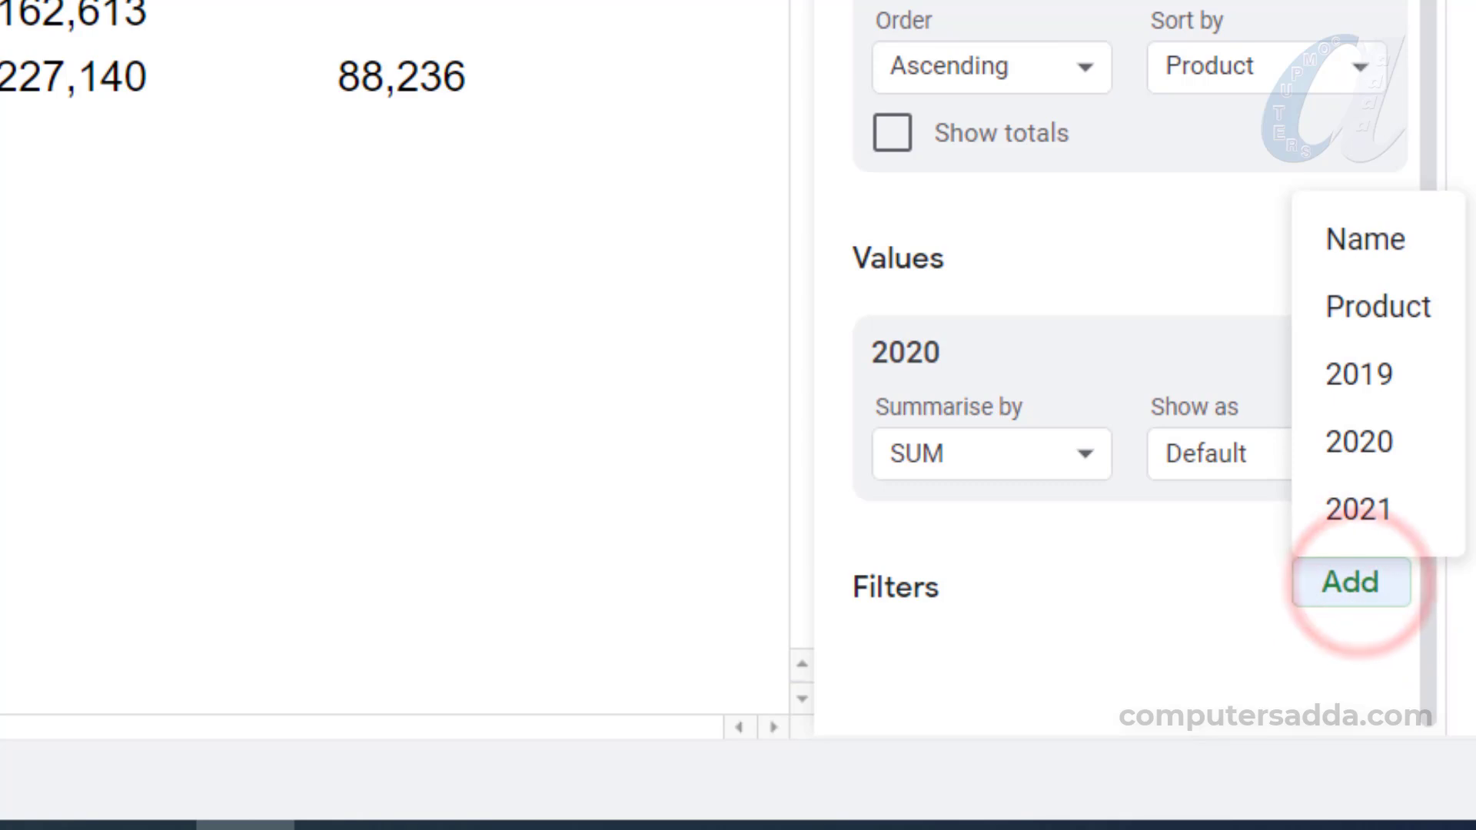
left_click(1377, 450)
scroll(1107, 561, "down", 2)
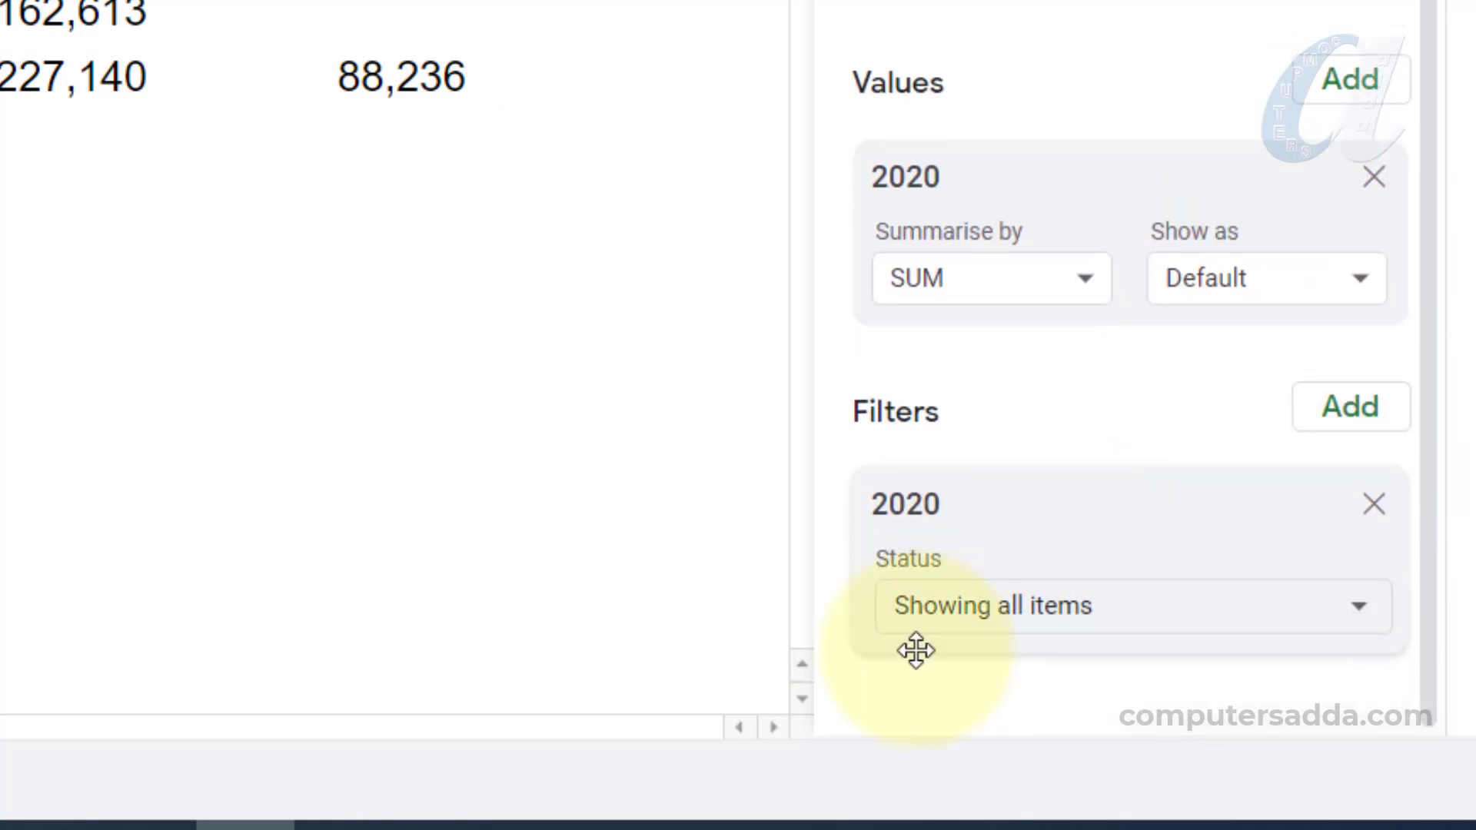
- Filter the pivot table by condition to 2020 values less than 50000 and review the remaining figures
left_click(1061, 626)
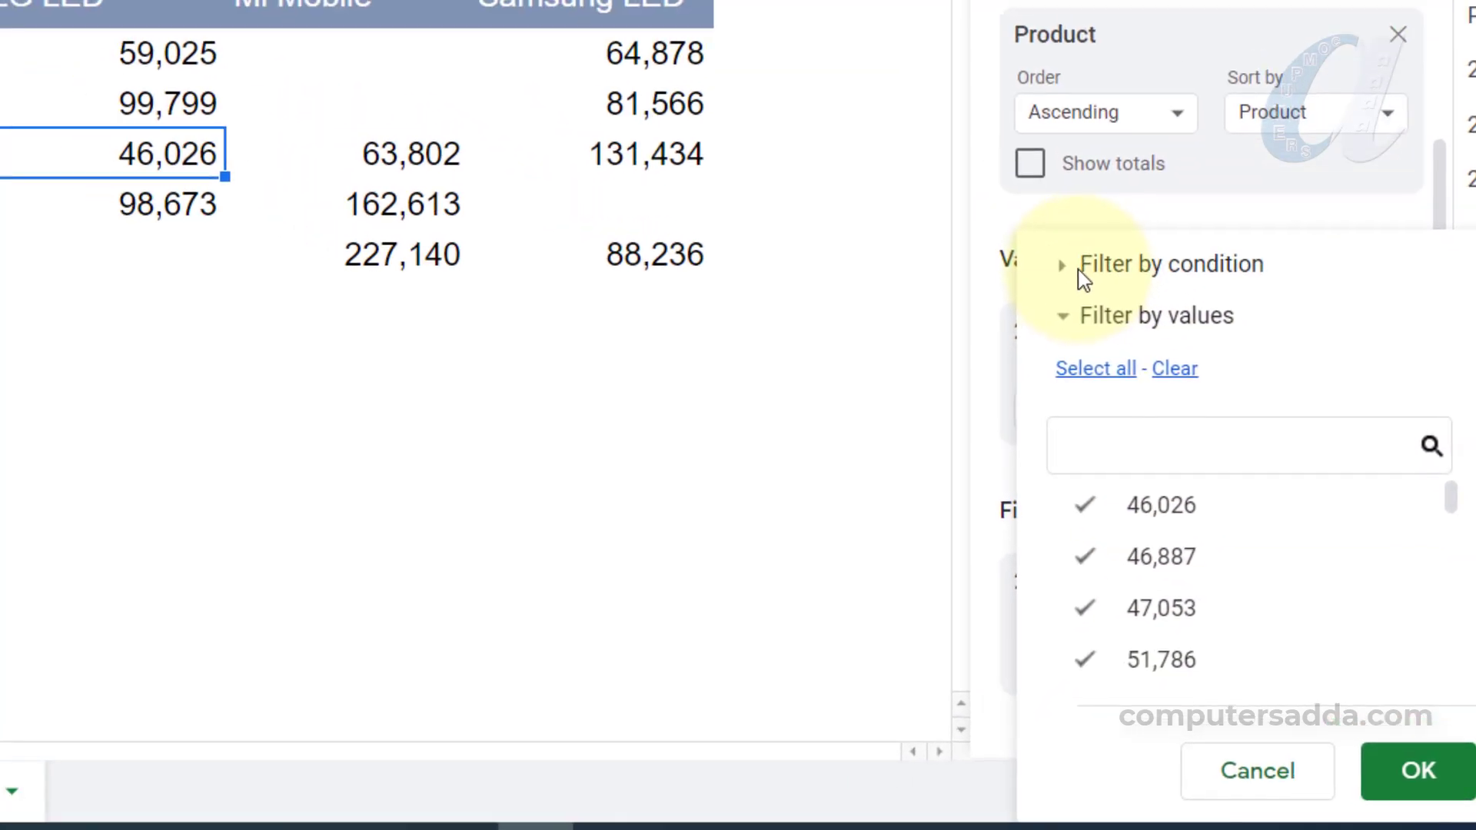
left_click(1064, 265)
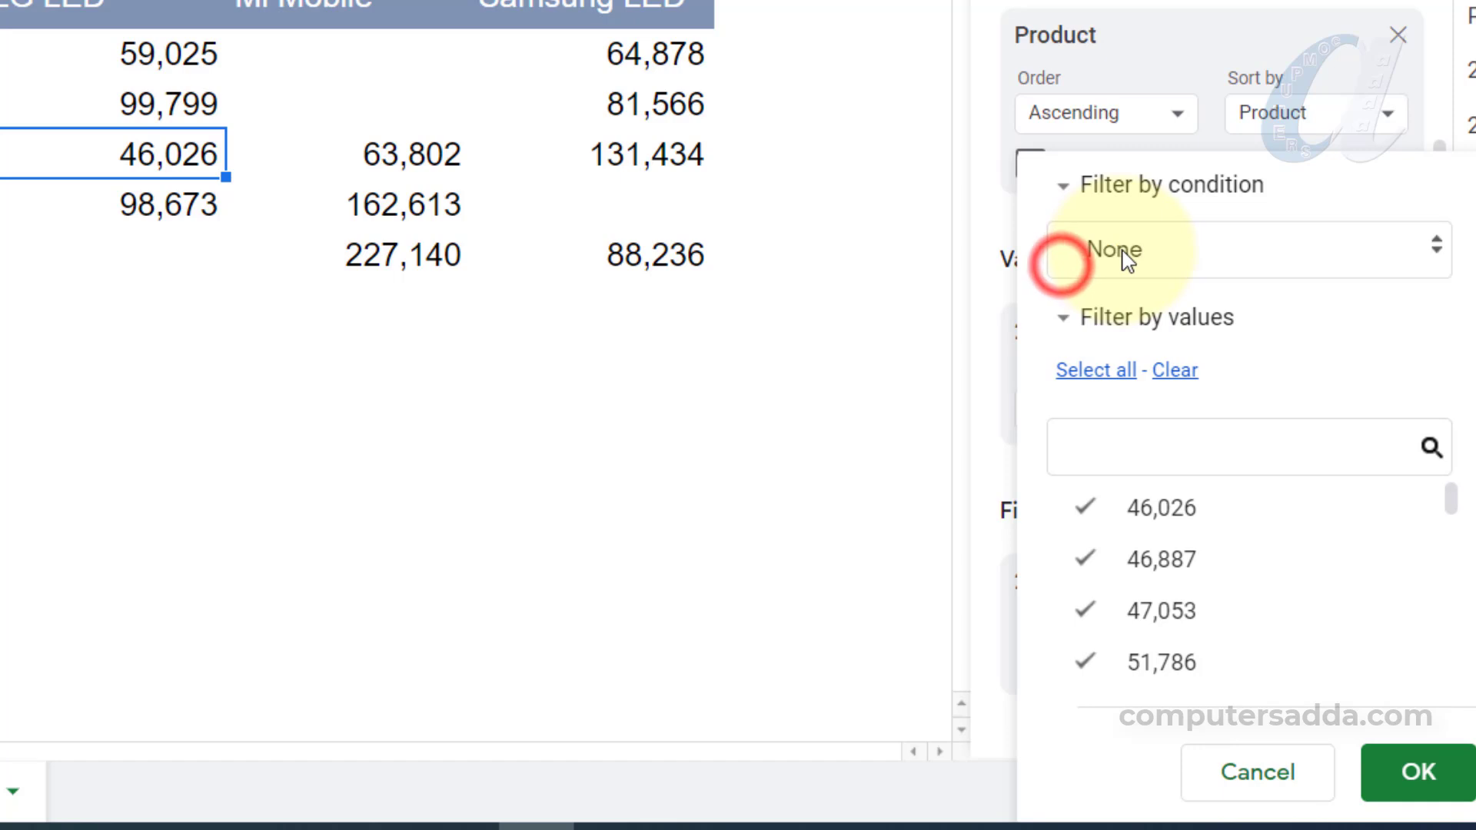
left_click(1061, 261)
left_click(1153, 573)
left_click(1124, 235)
type("50000")
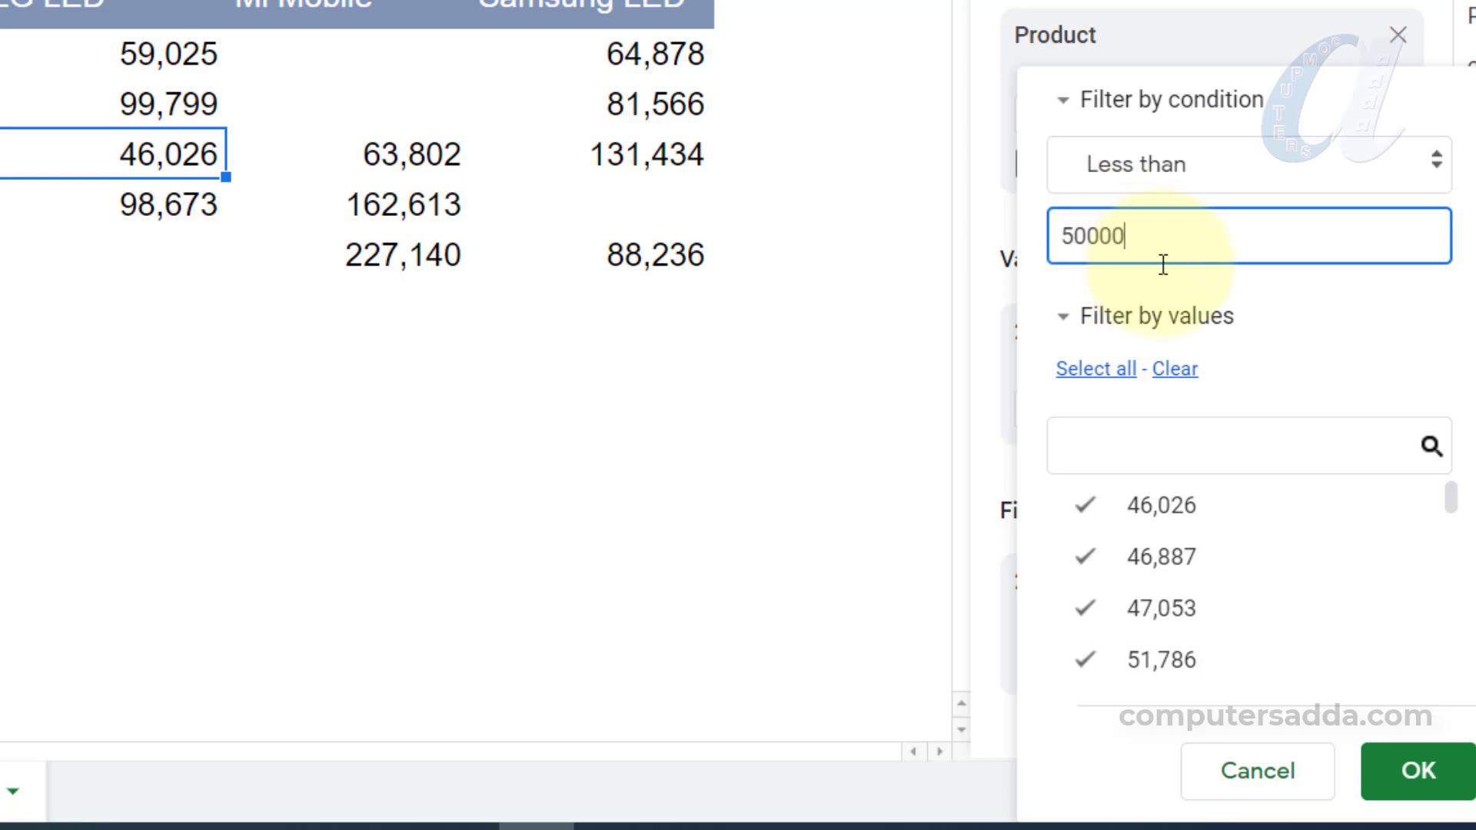
left_click(1395, 766)
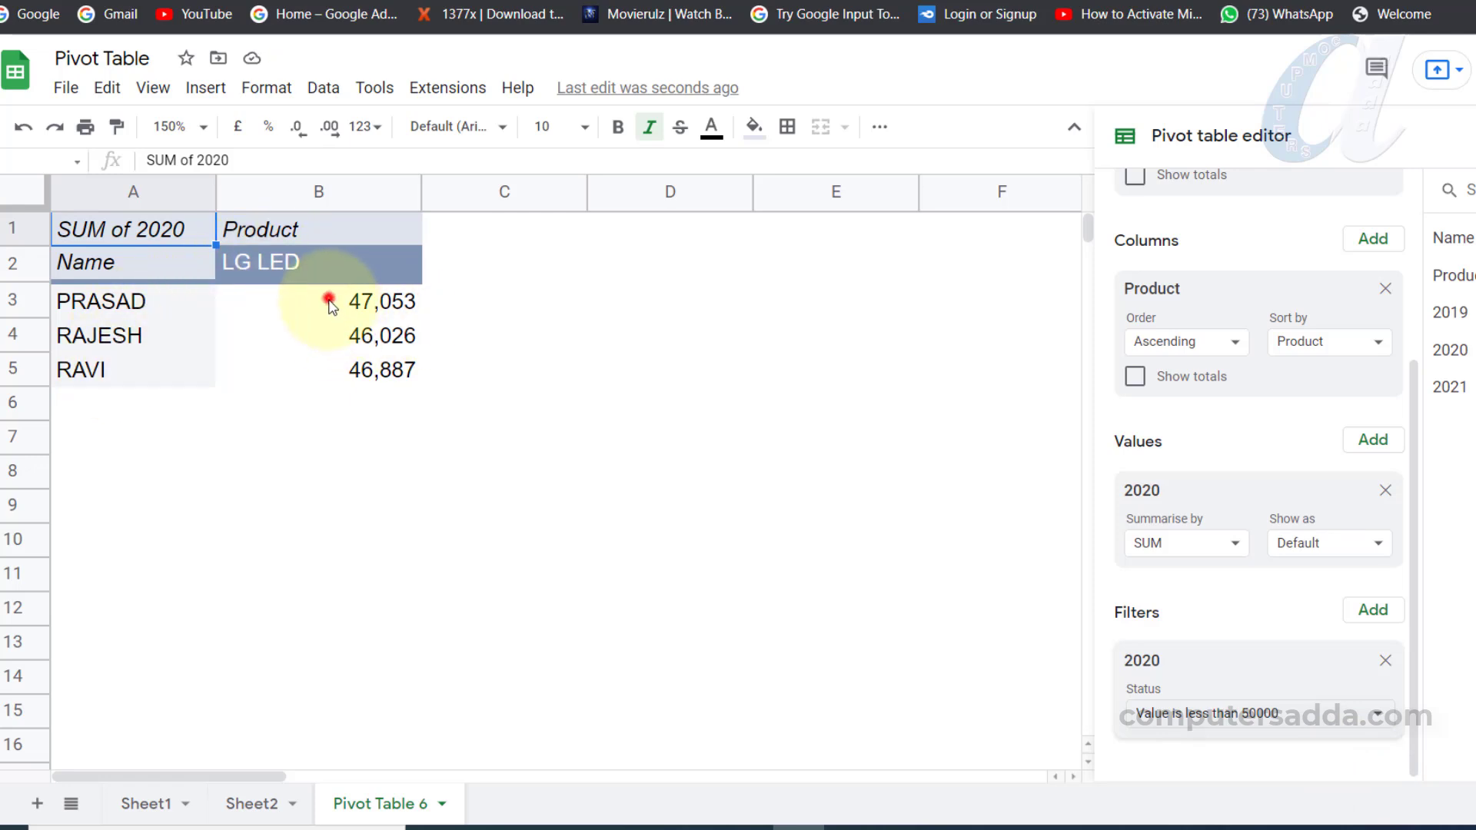
left_click_drag(330, 304, 326, 371)
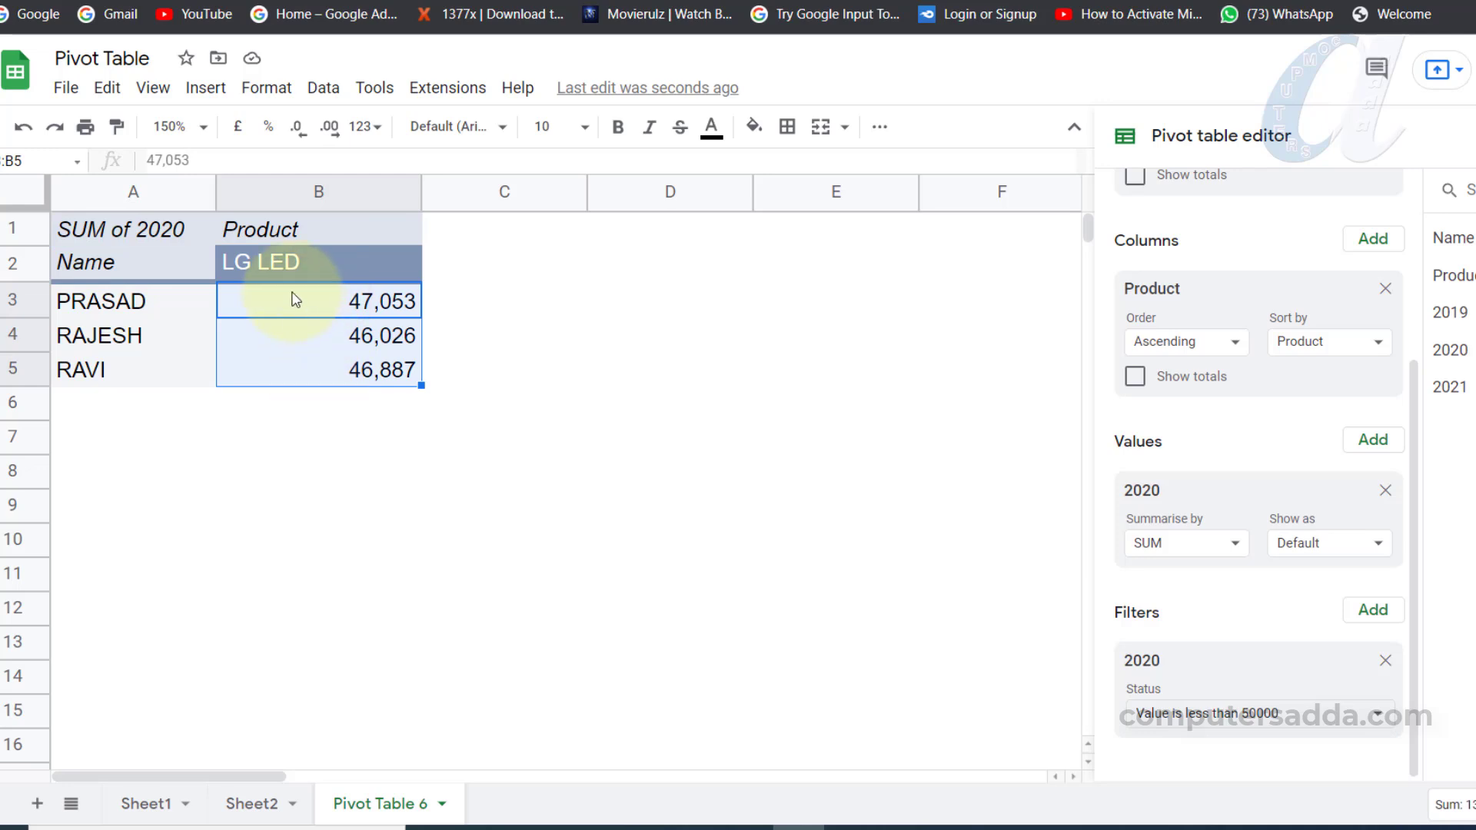
- Change the 2020 filter condition to greater than 90000 and check the remaining Dell Laptop value
left_click(1199, 719)
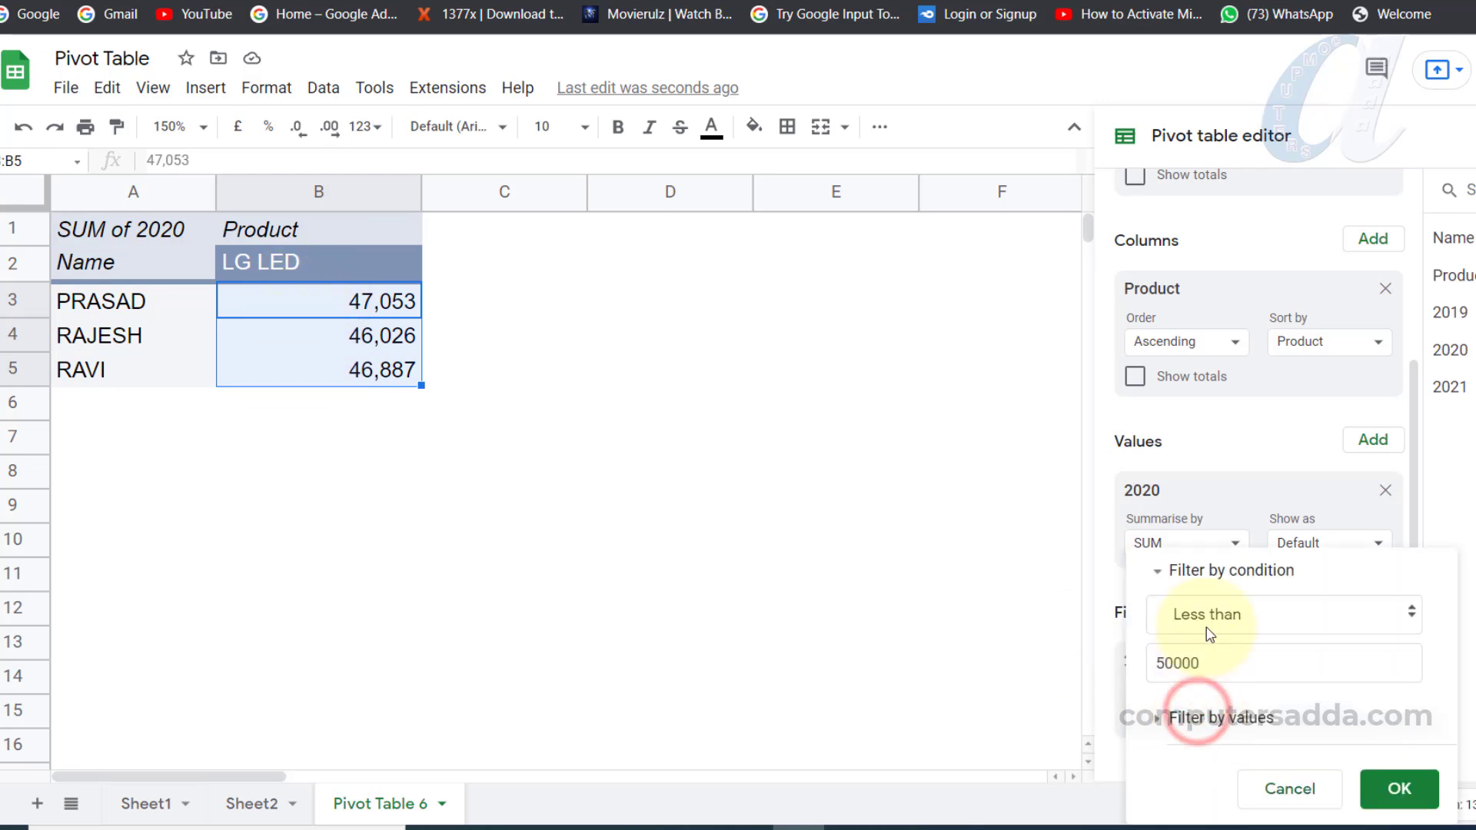
left_click(1229, 615)
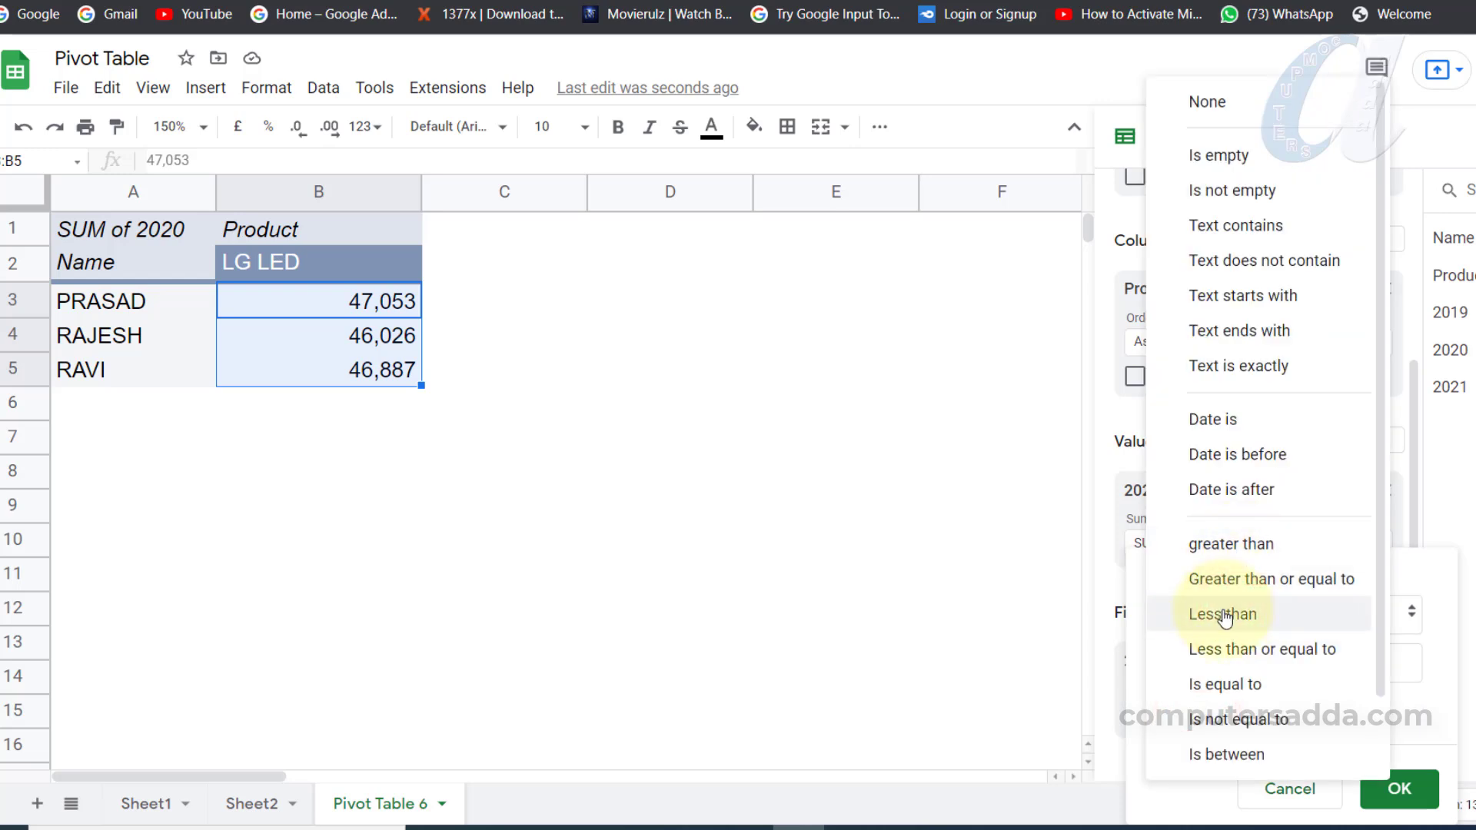
left_click(1230, 543)
double_click(1199, 662)
type("90000")
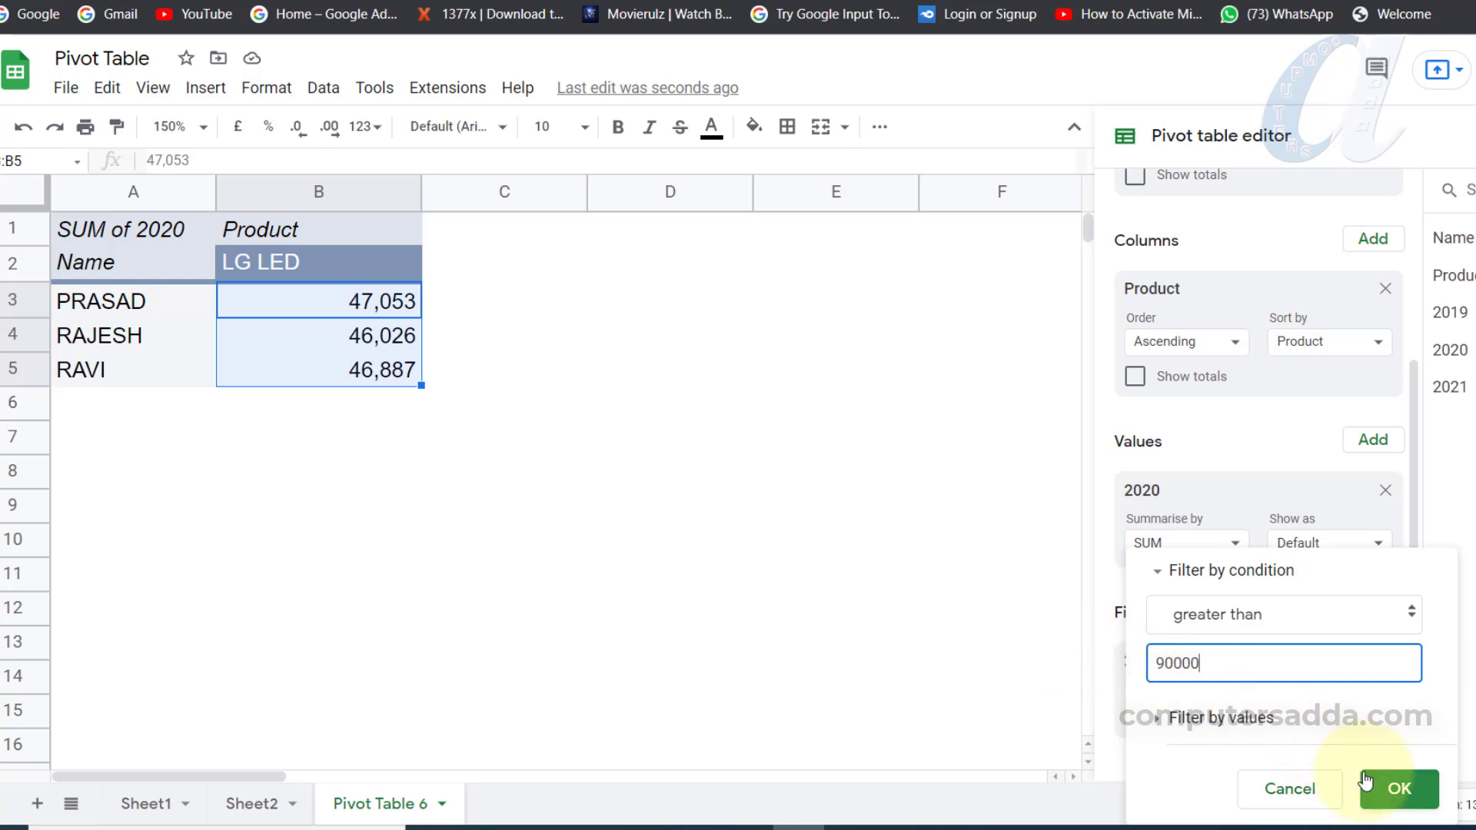
left_click(1366, 781)
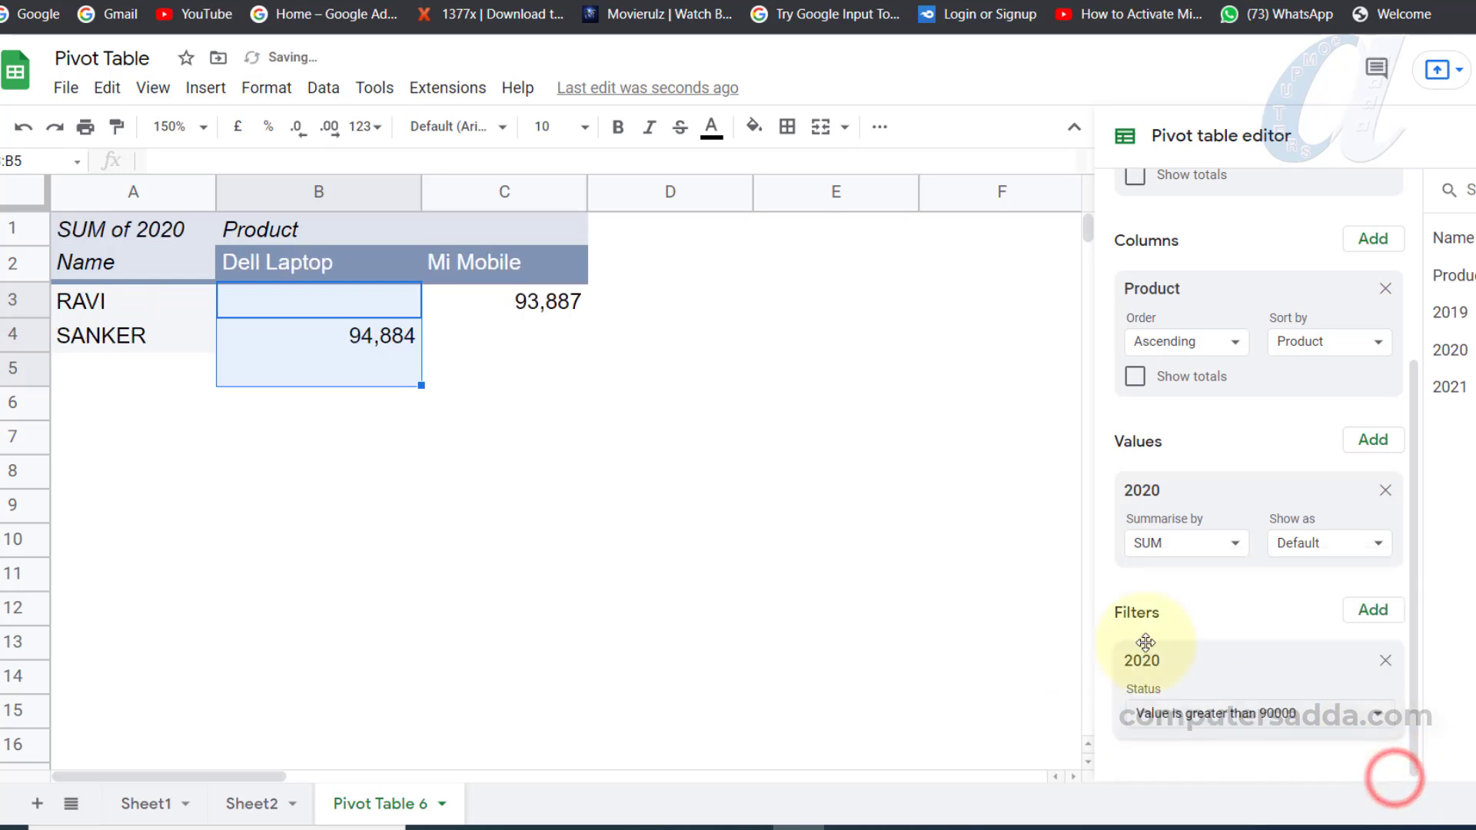
left_click(339, 339)
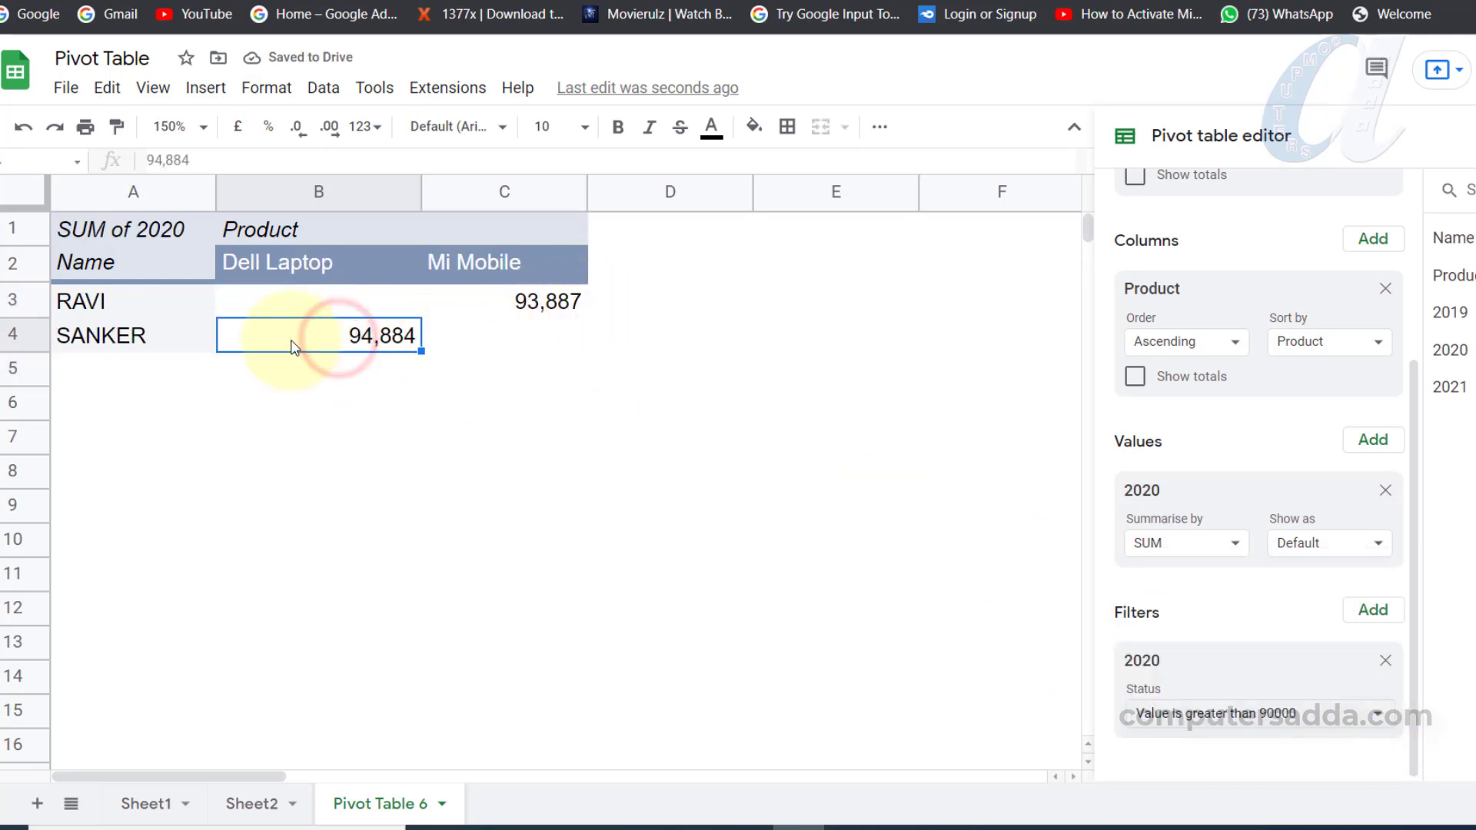
left_click(1189, 721)
left_click(1234, 608)
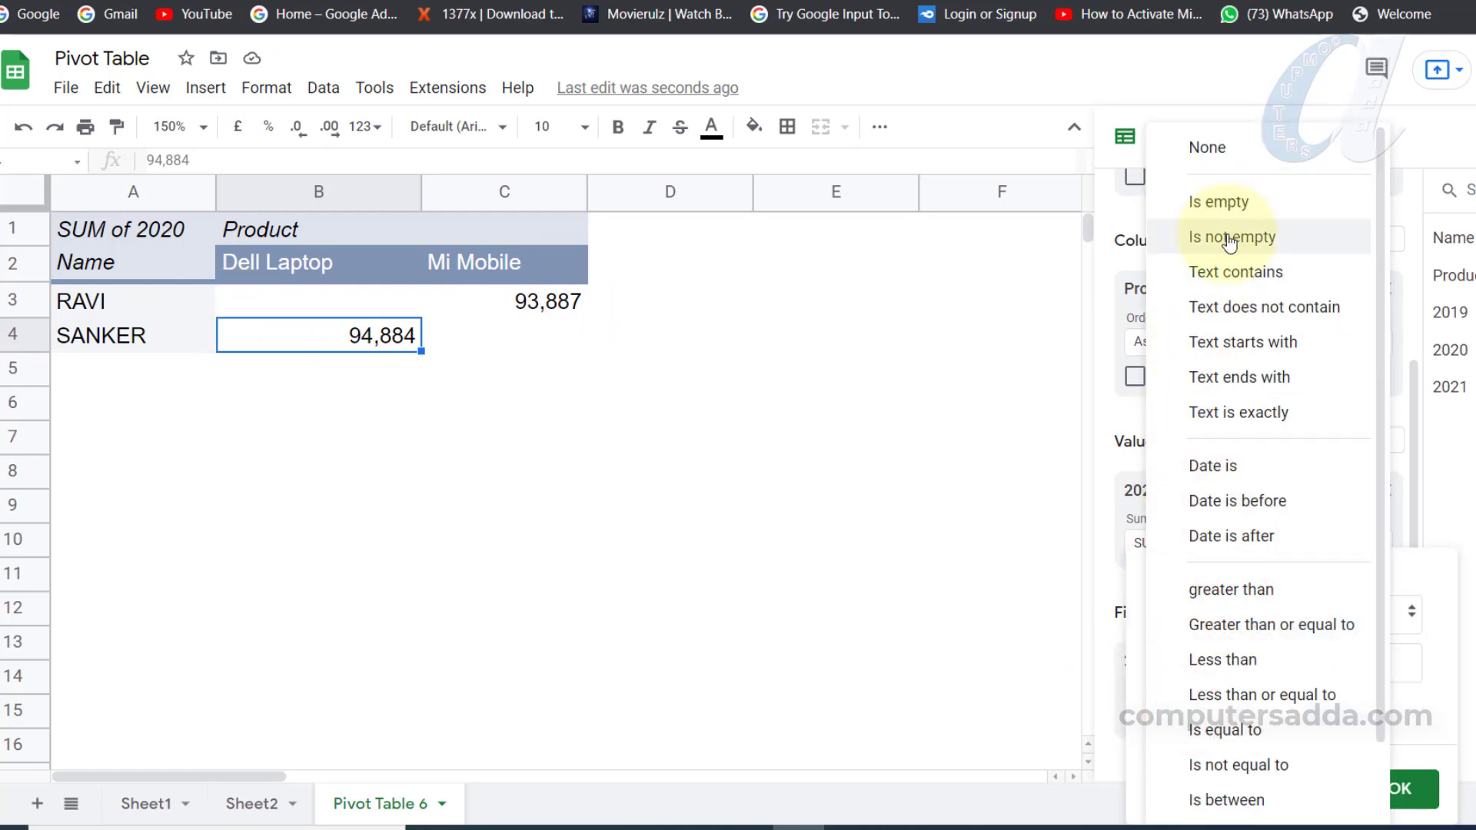
scroll(1230, 293, "down", 1)
scroll(1235, 654, "up", 1)
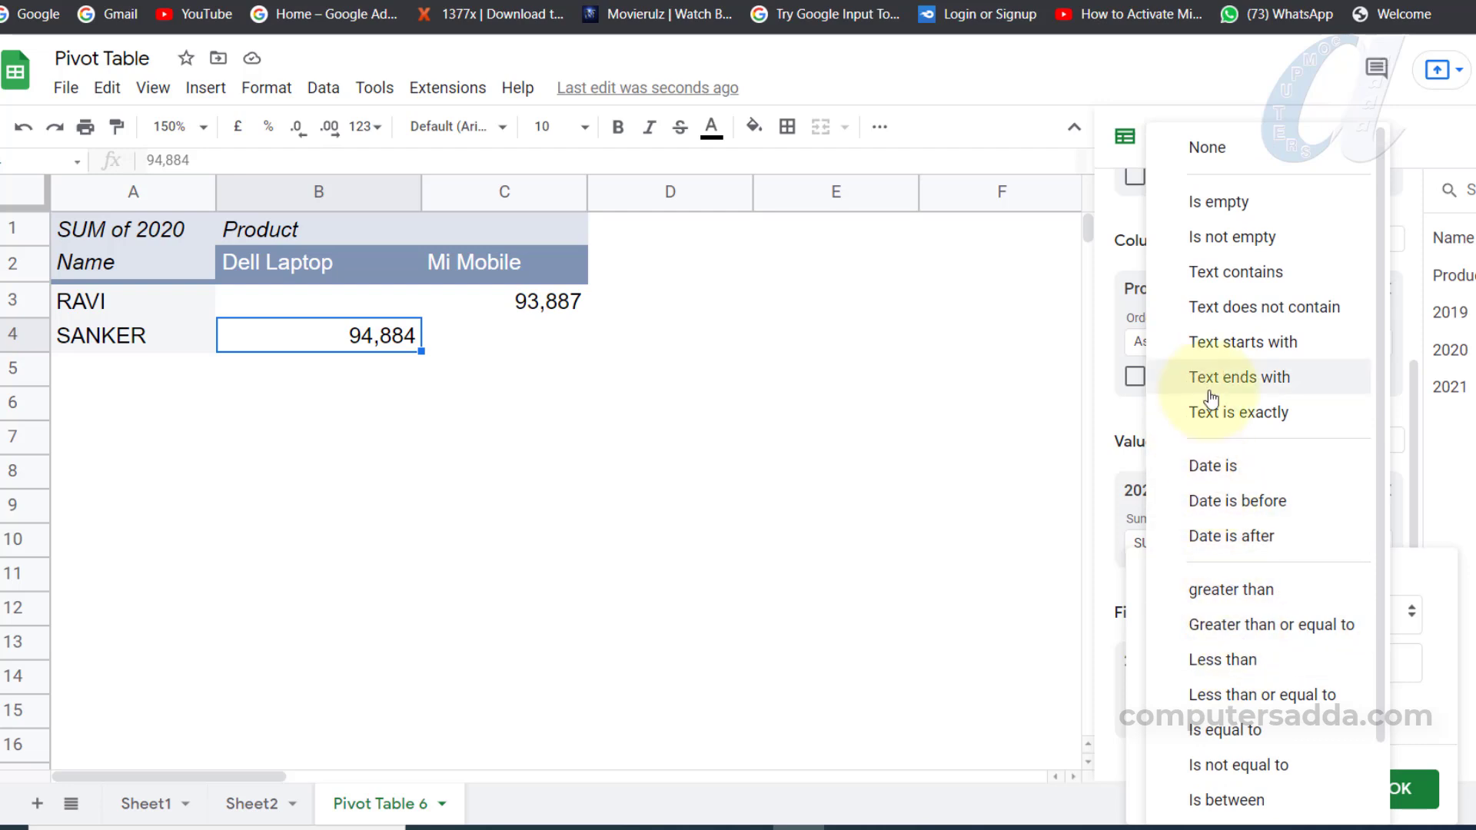
left_click(1290, 100)
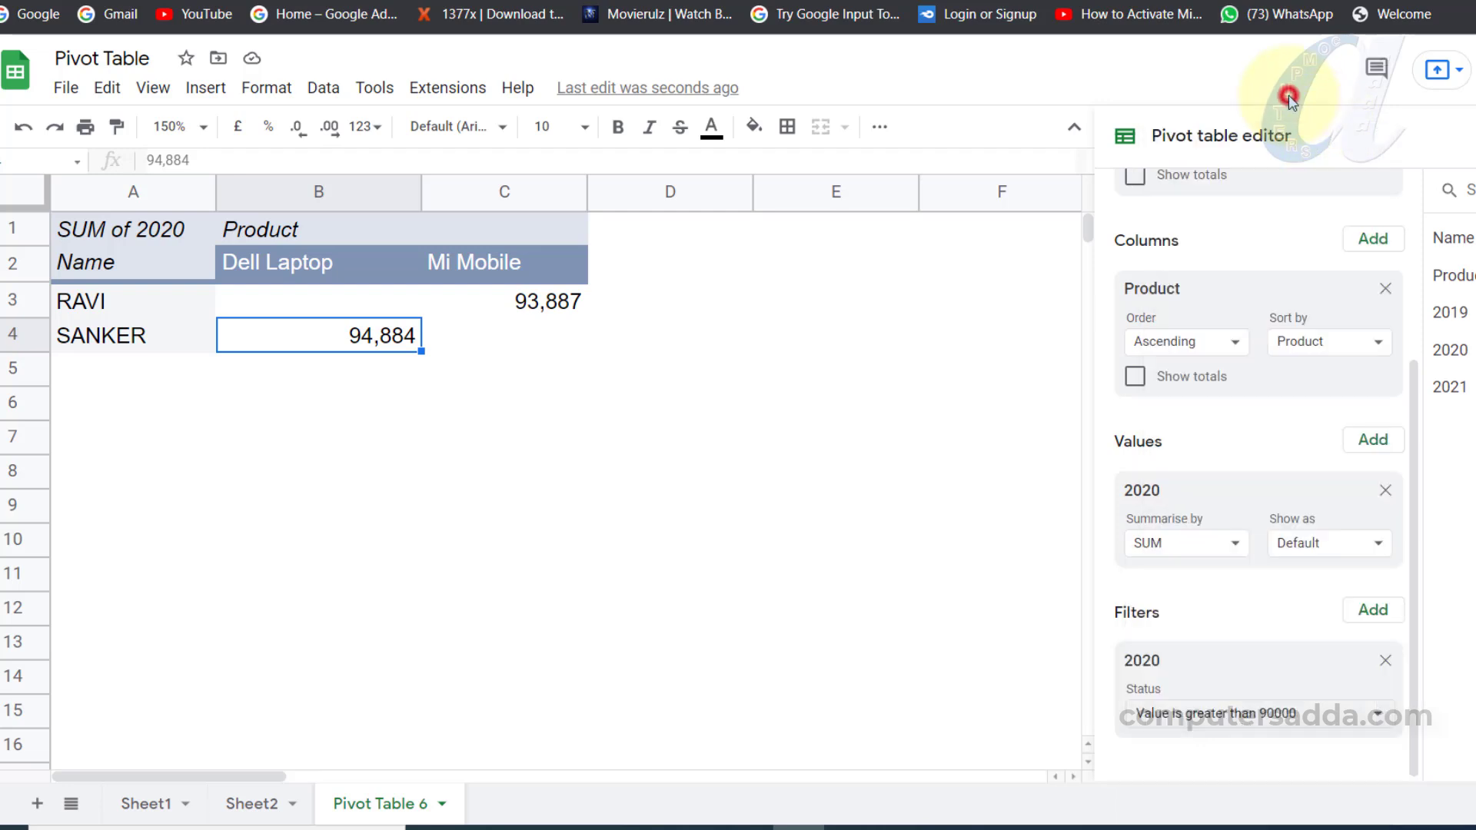